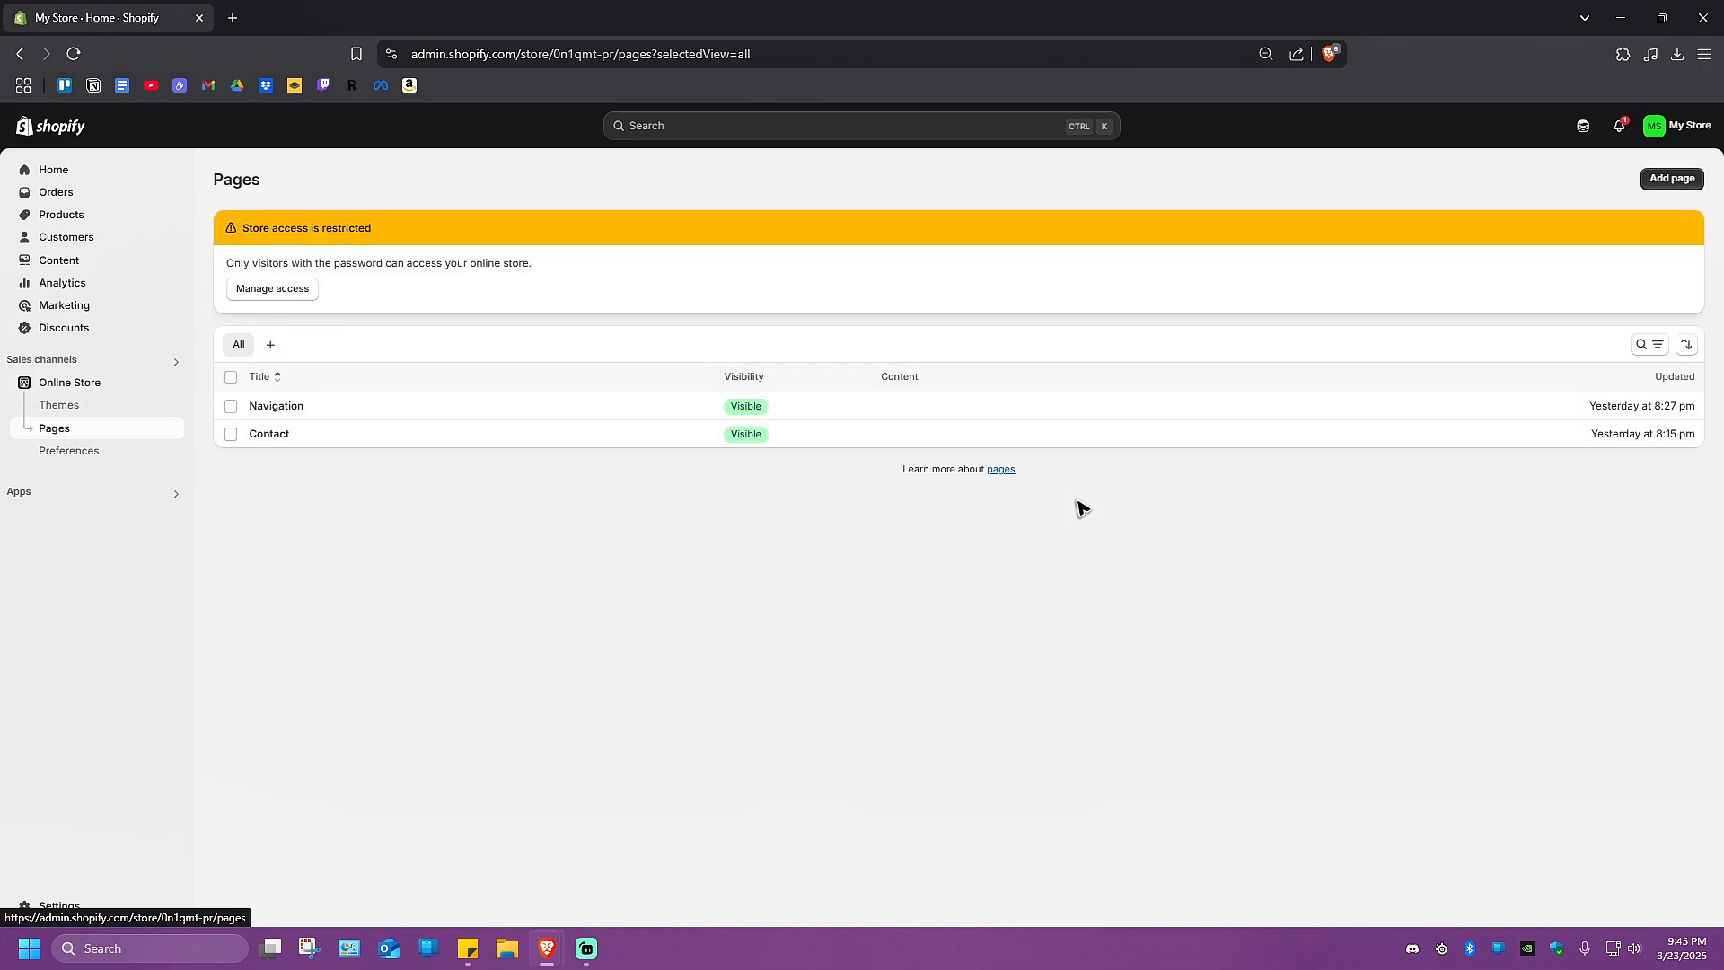
Add a new online store page titled "Size Chart".
left_click(1666, 182)
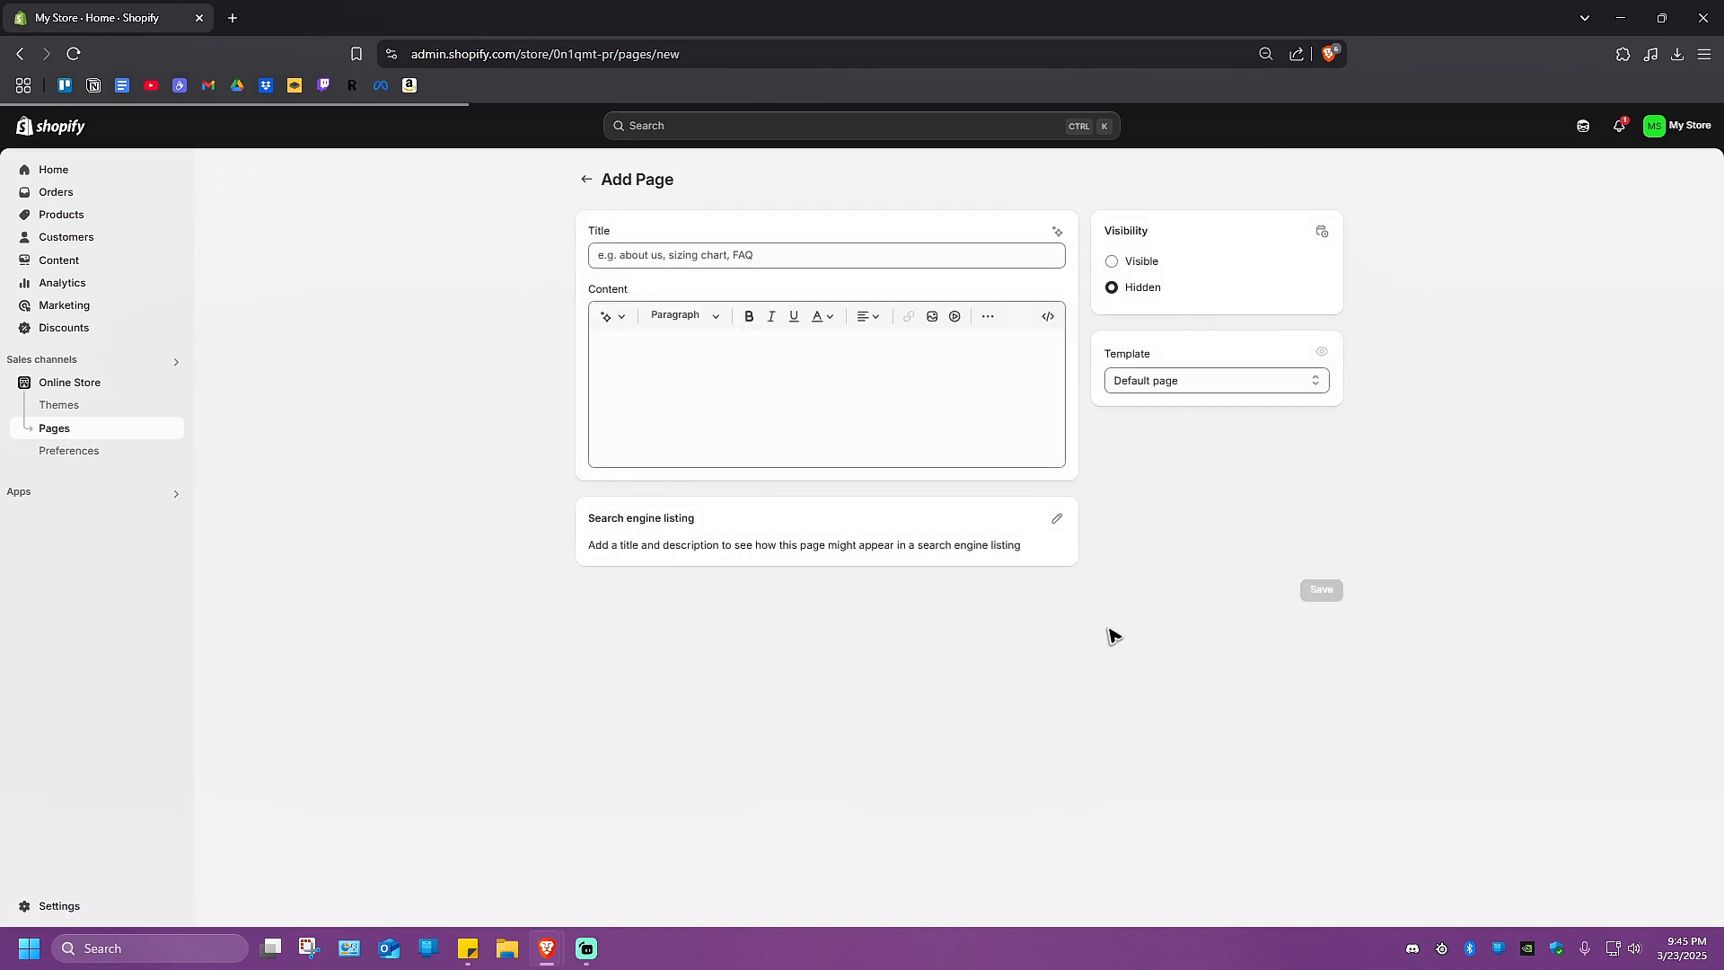
left_click(658, 262)
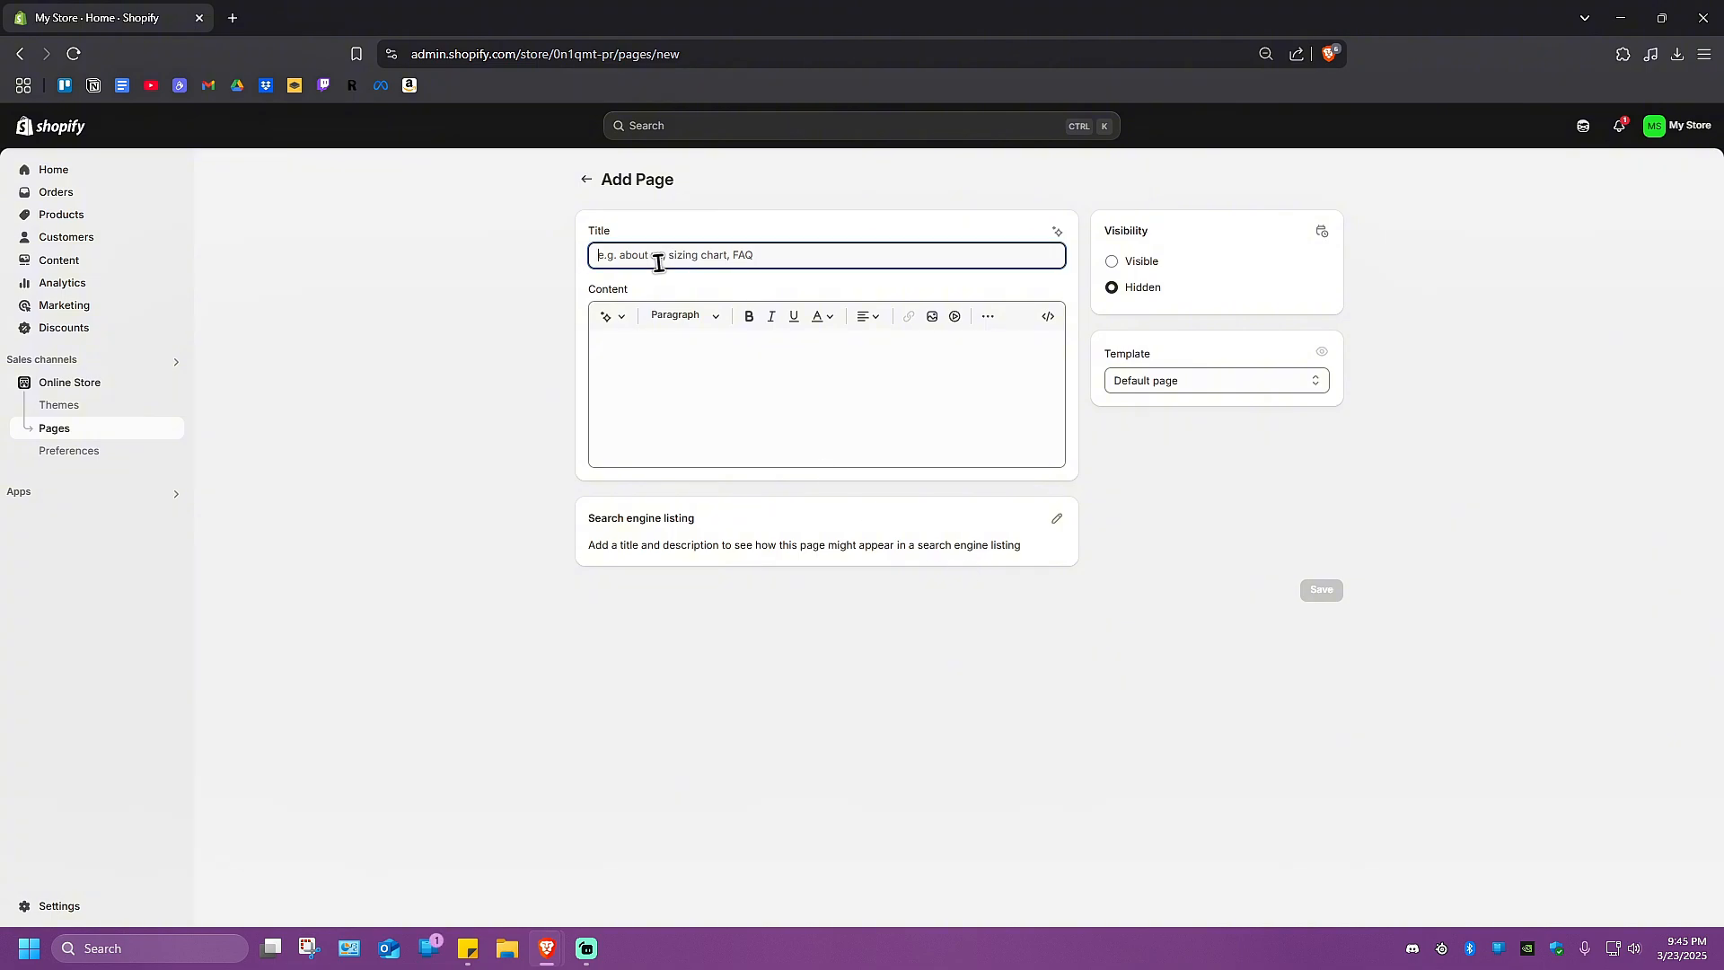
type("Size Chart")
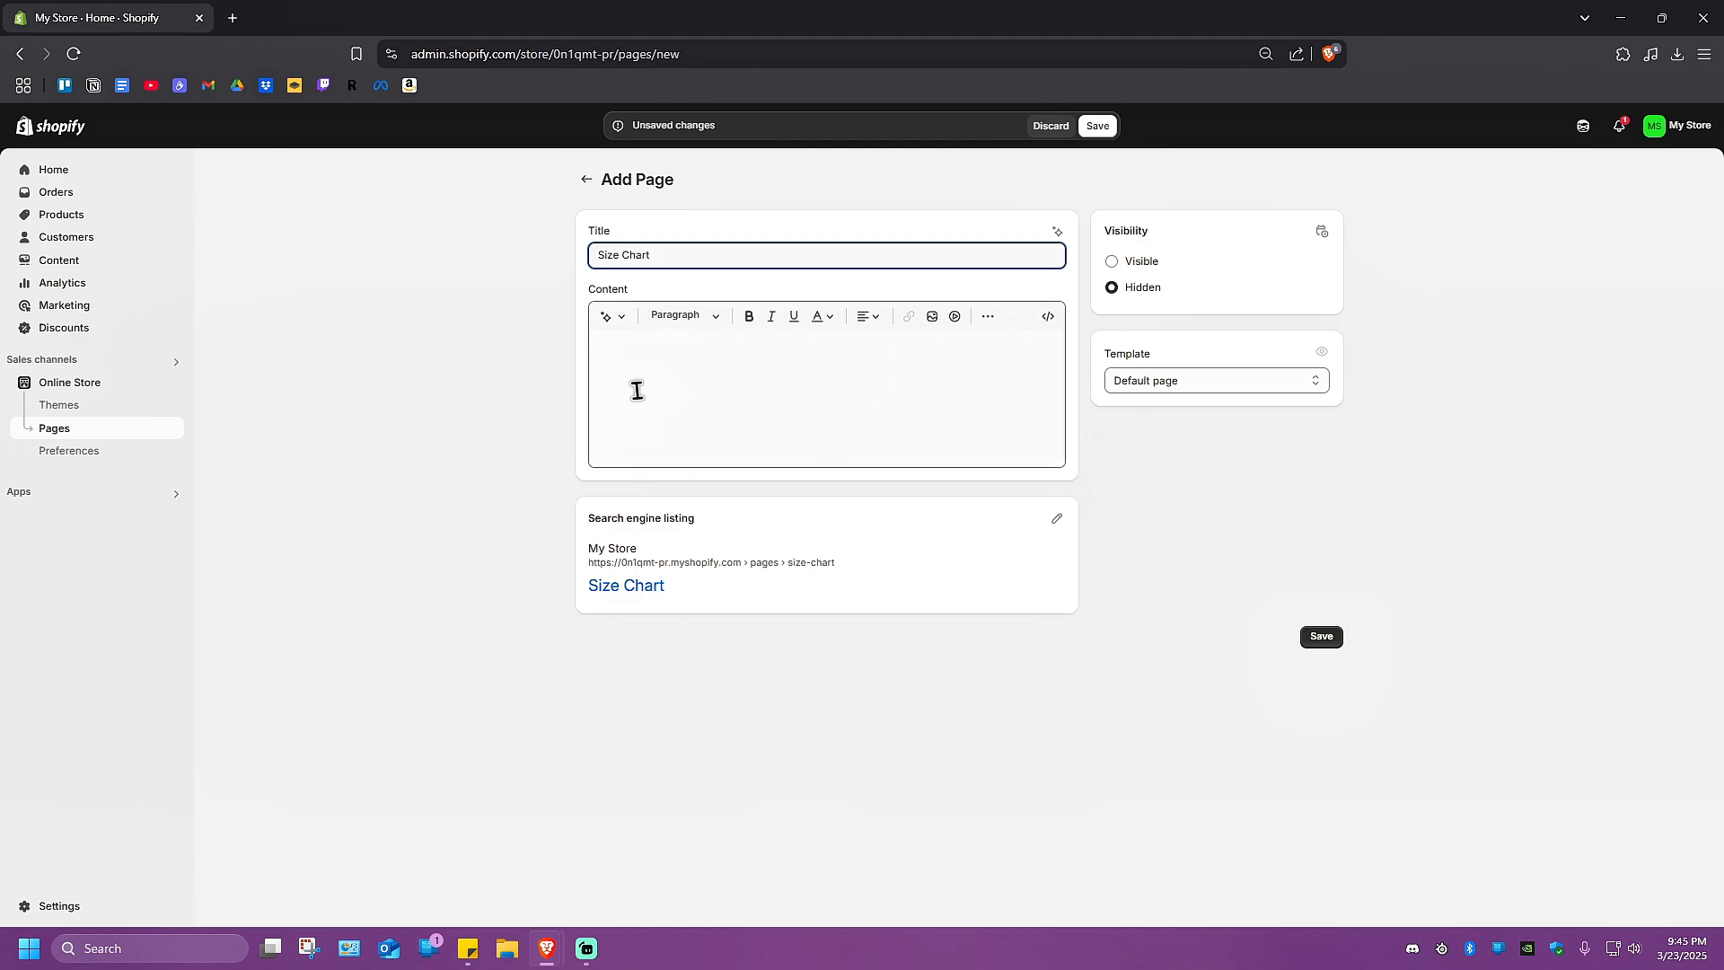
Generate and keep AI page content for a t-shirt size table with striped rows, a dark header, centered alignment and no extra text.
left_click(609, 316)
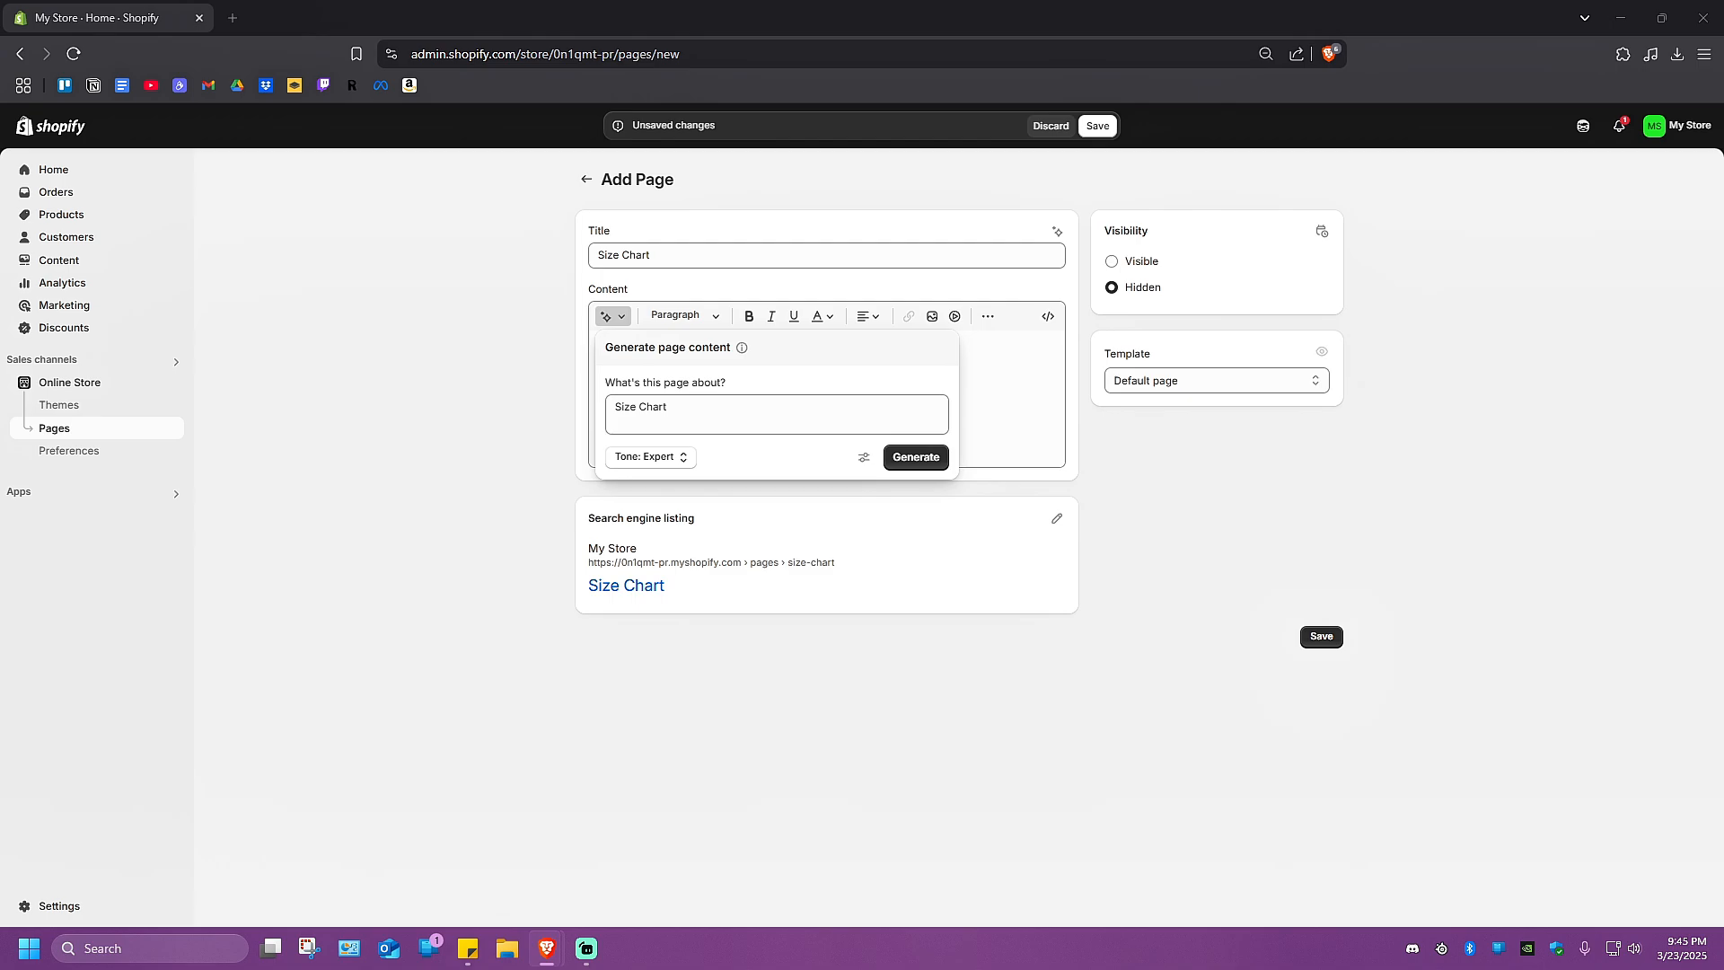
left_click(674, 423)
key("ctrl+v")
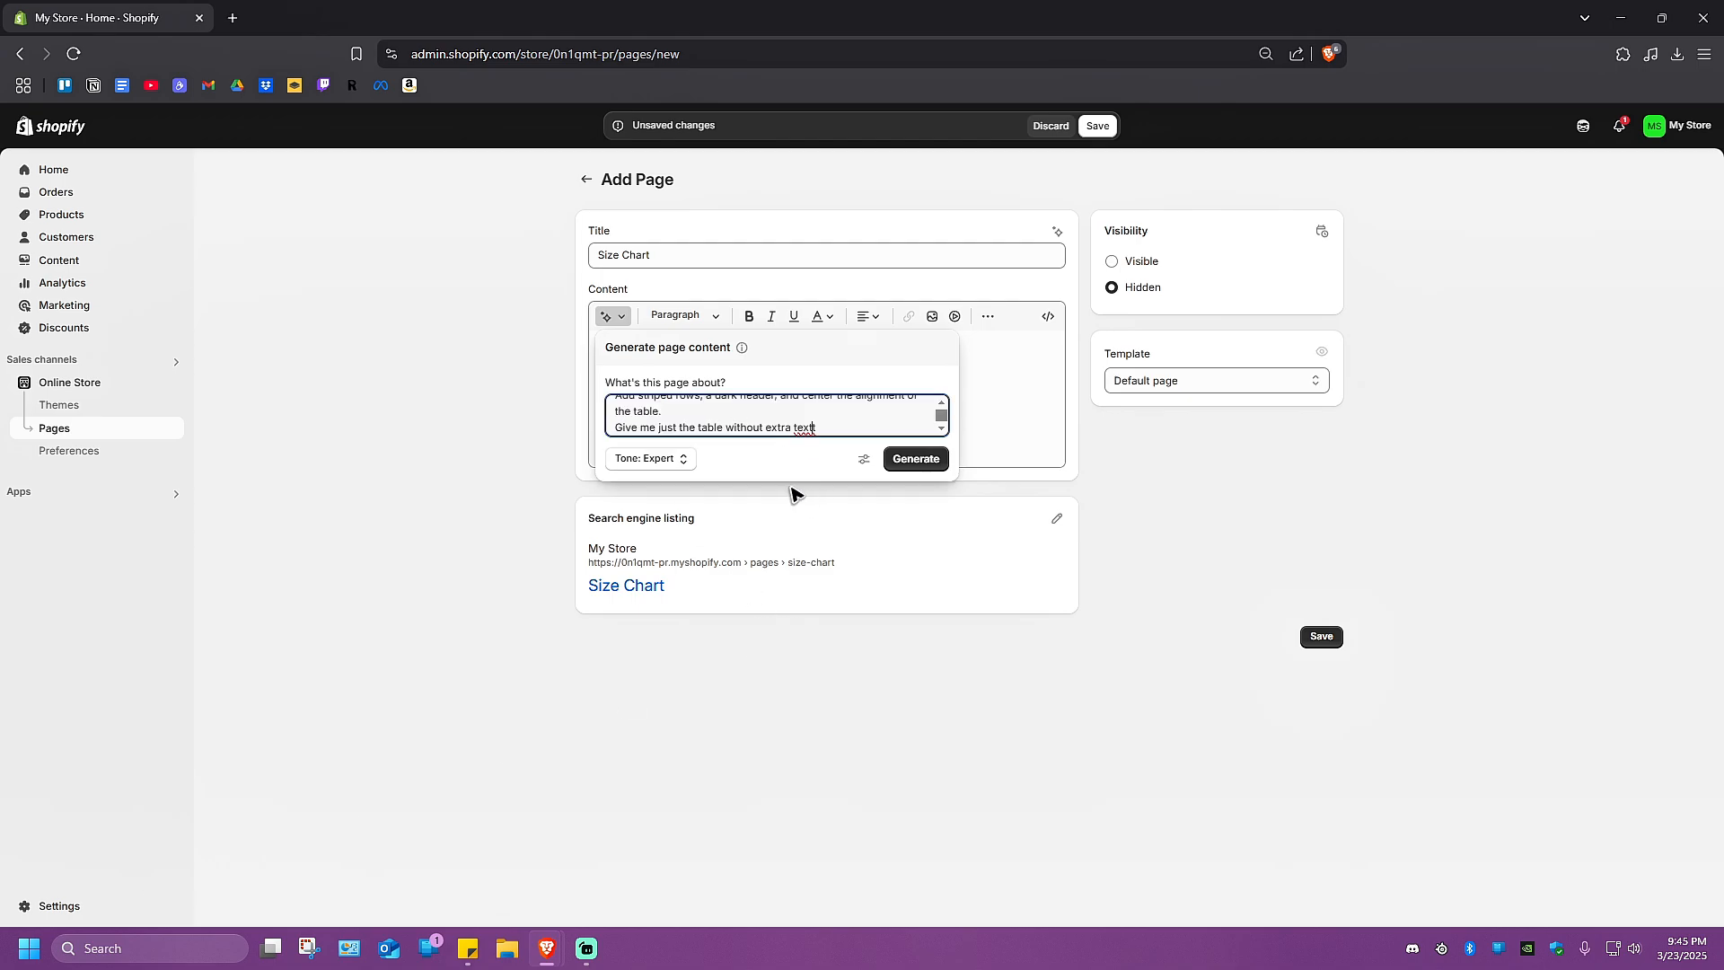
key("BackSpace")
left_click(913, 456)
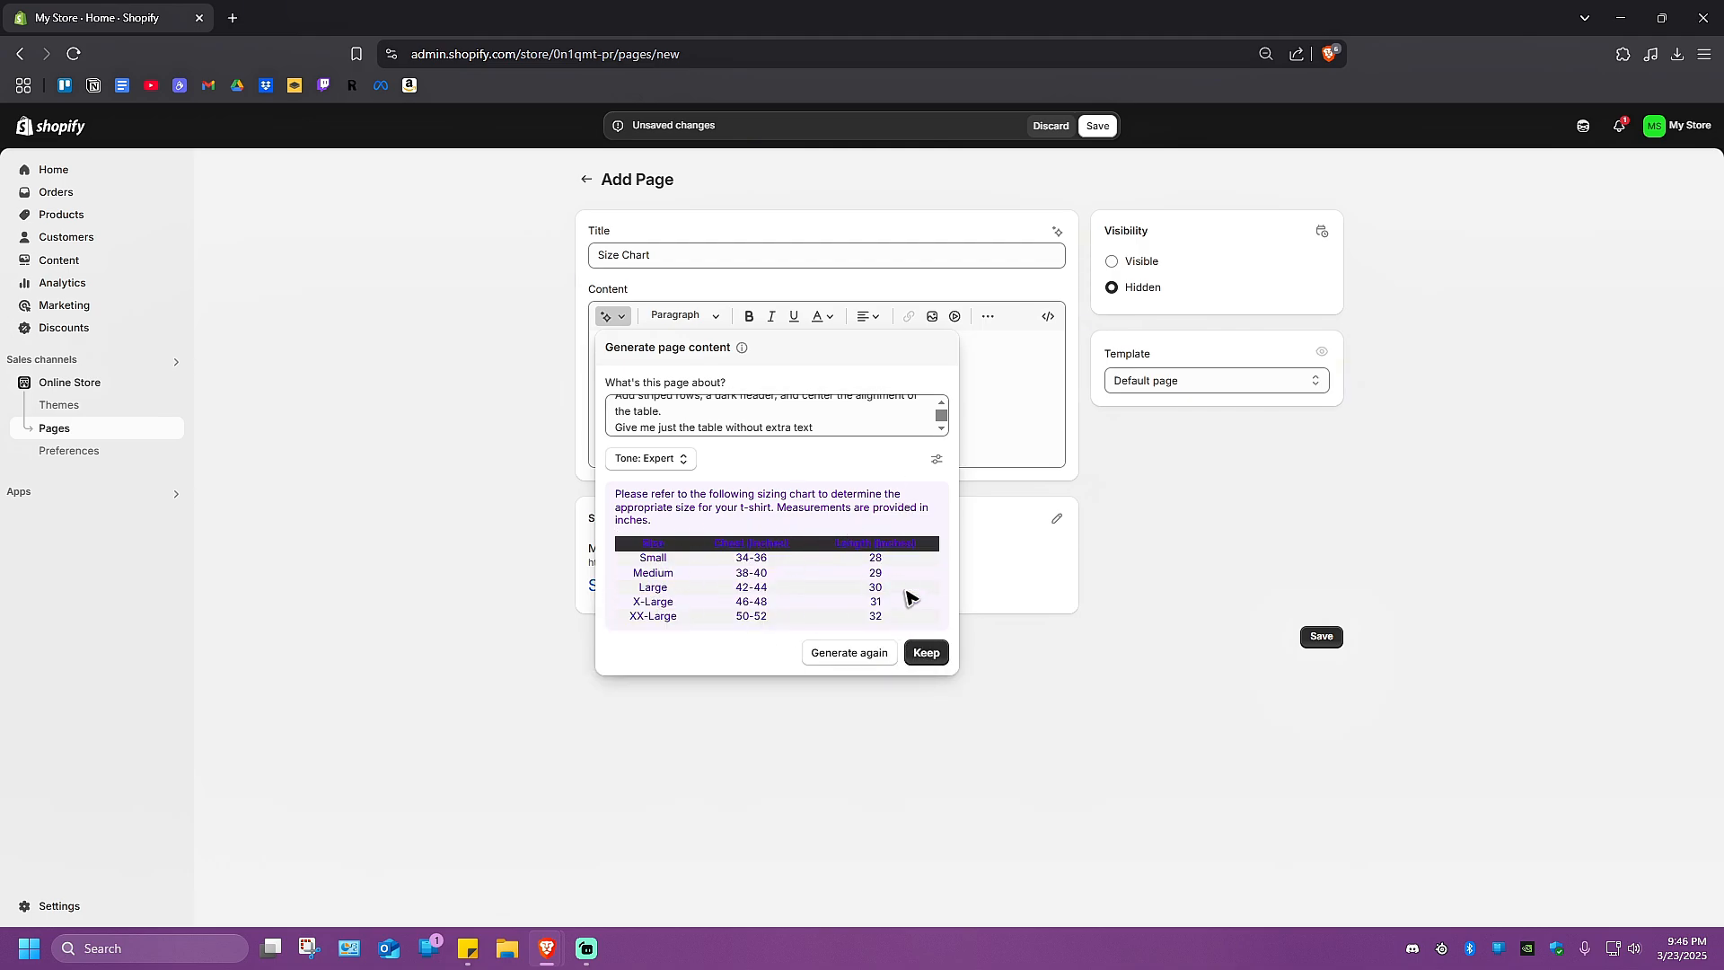
left_click(926, 653)
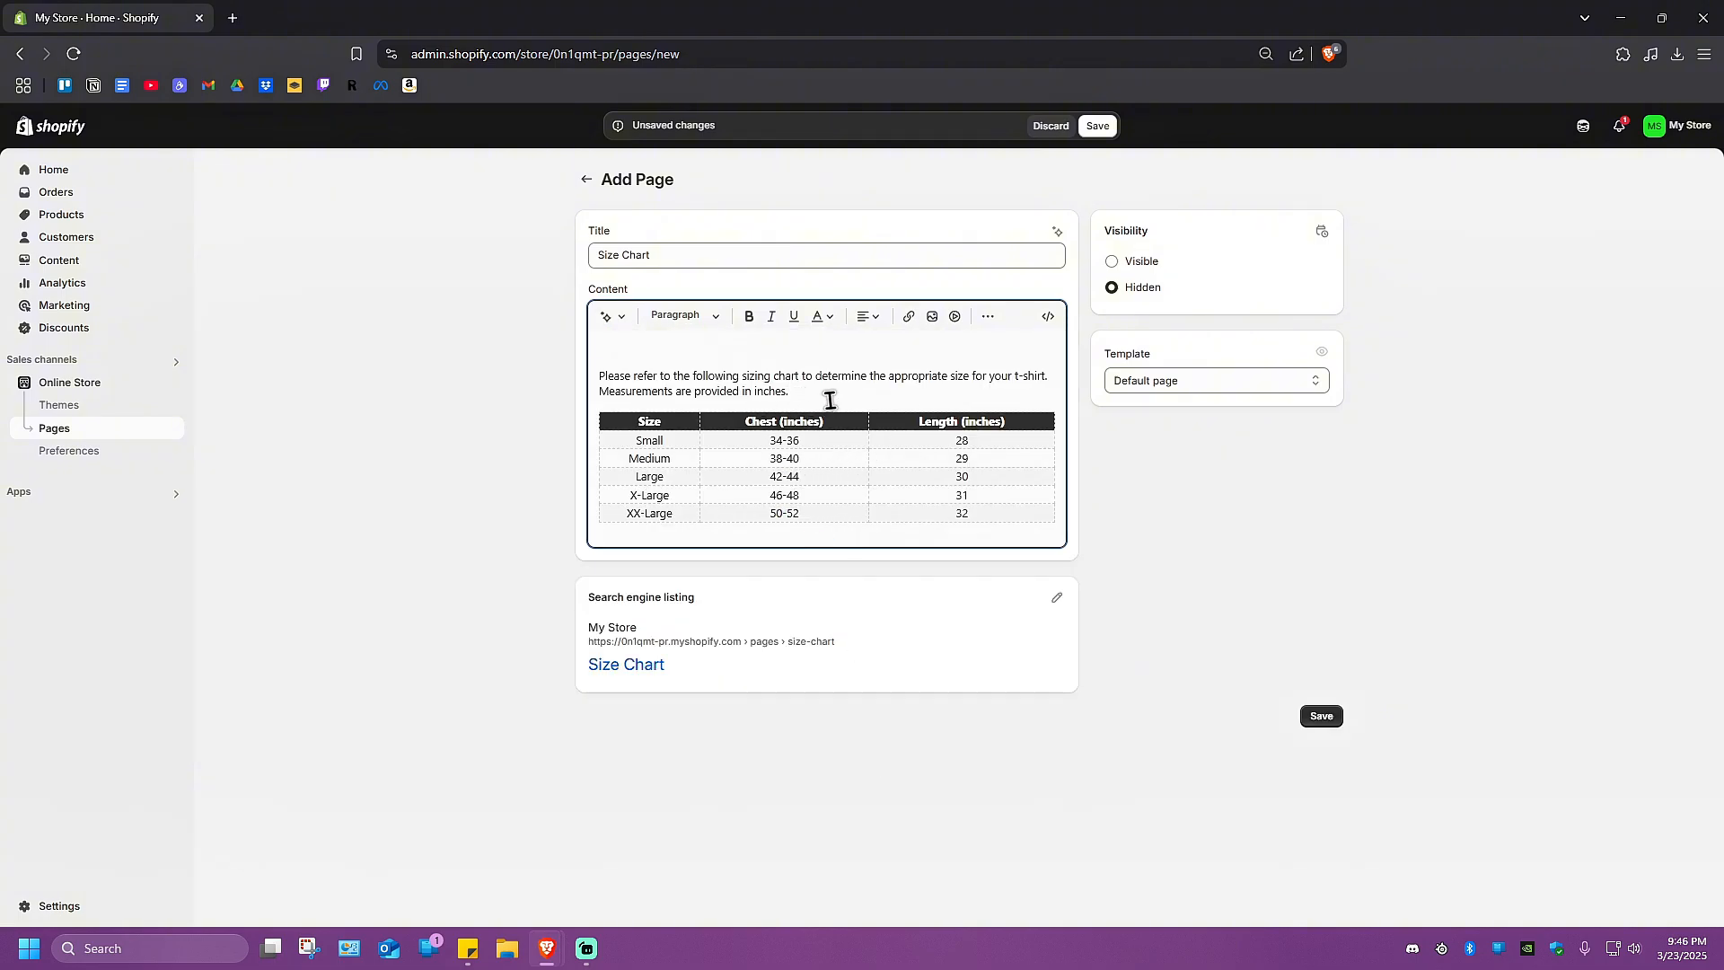
Delete the introductory sentences above the size table in the page content and save the page.
left_click_drag(827, 396, 579, 391)
key("BackSpace")
key("BackSpace")
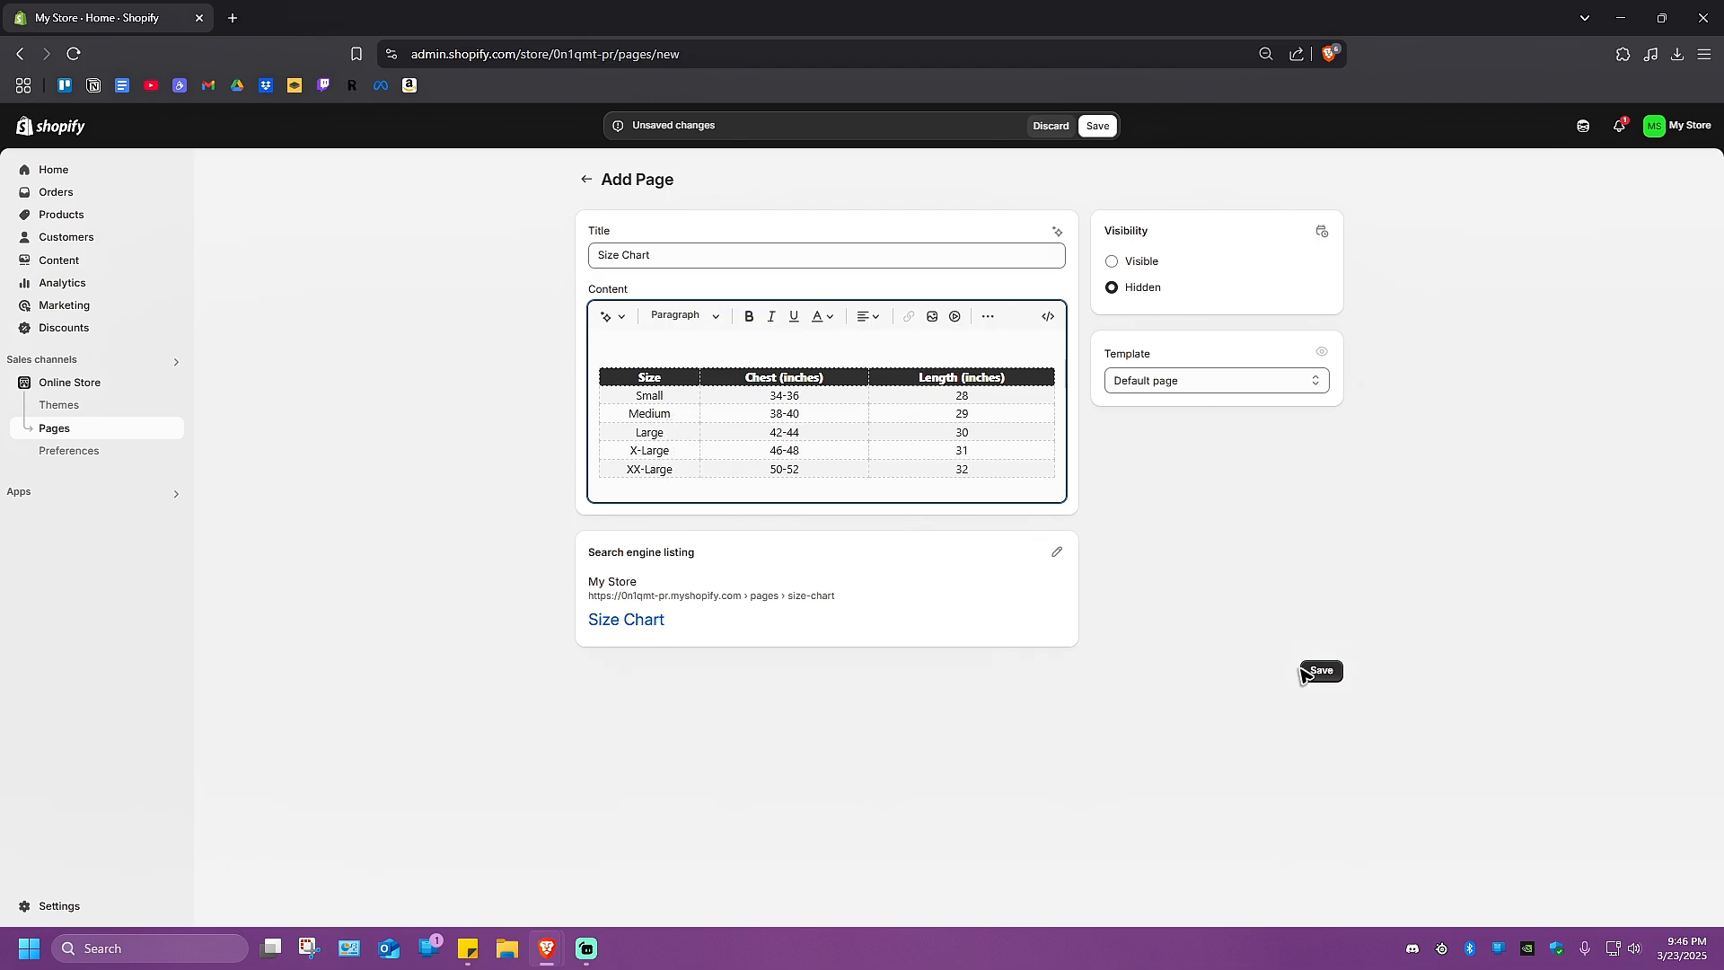
left_click(1307, 670)
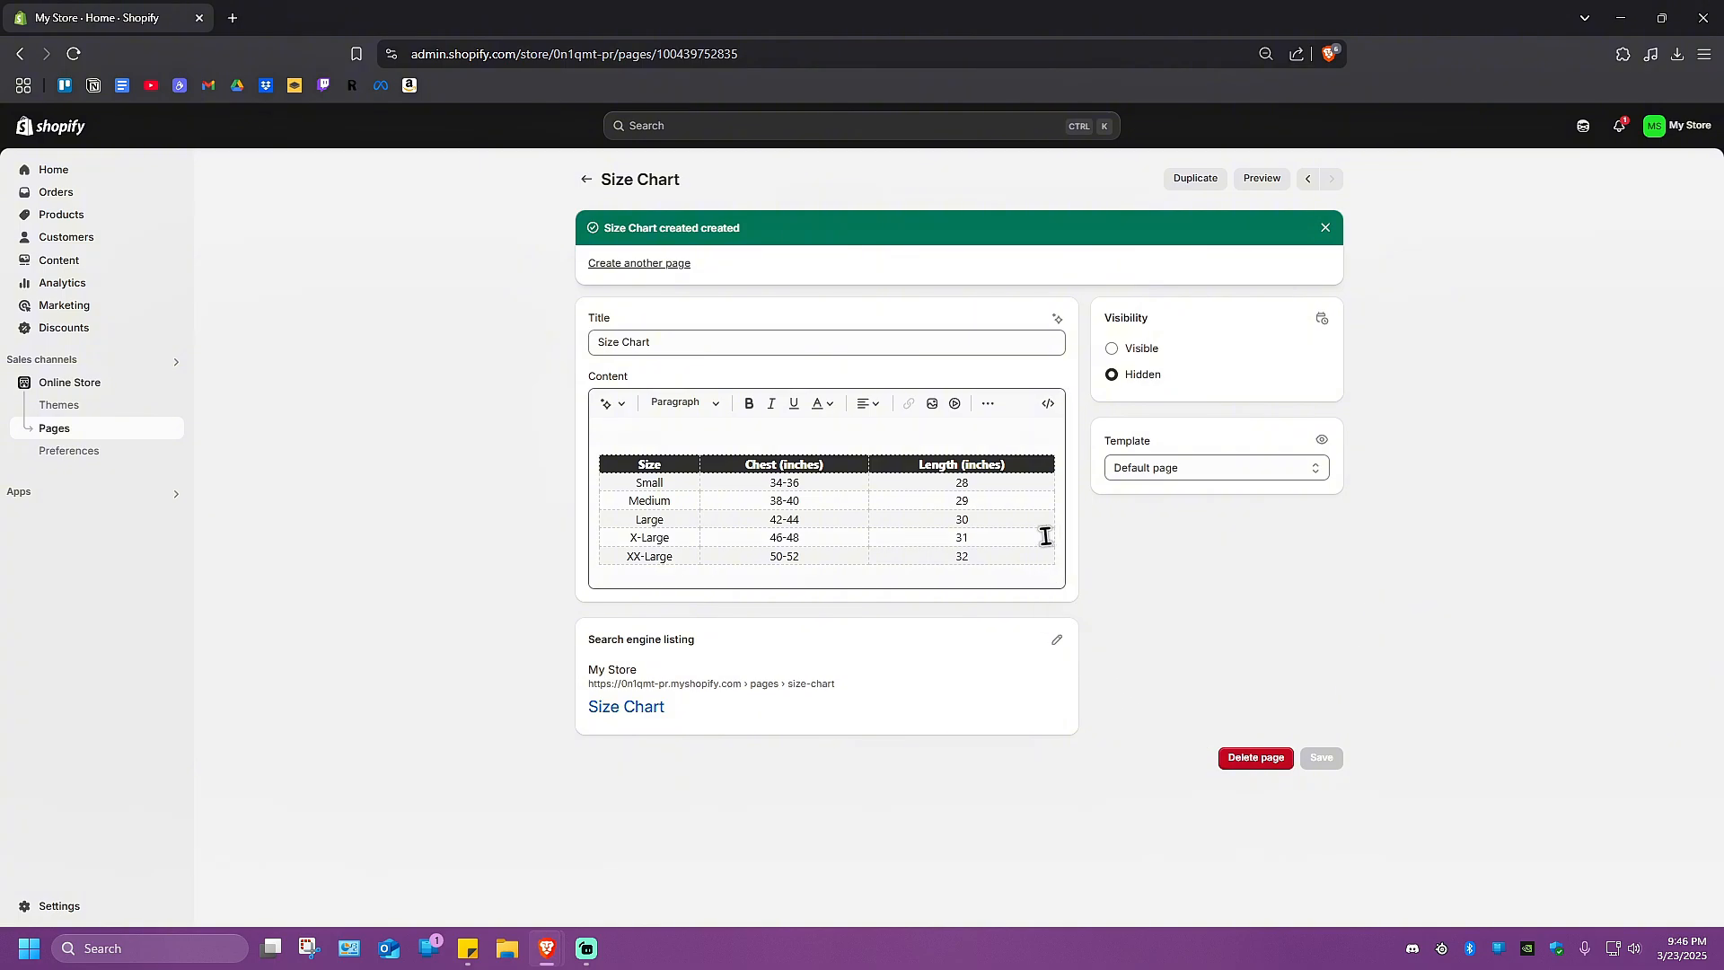
Upload the Spyder_24_size_charts_ecom_Mens image from the Desktop folder into the Size Chart page's content and save the page.
left_click(933, 406)
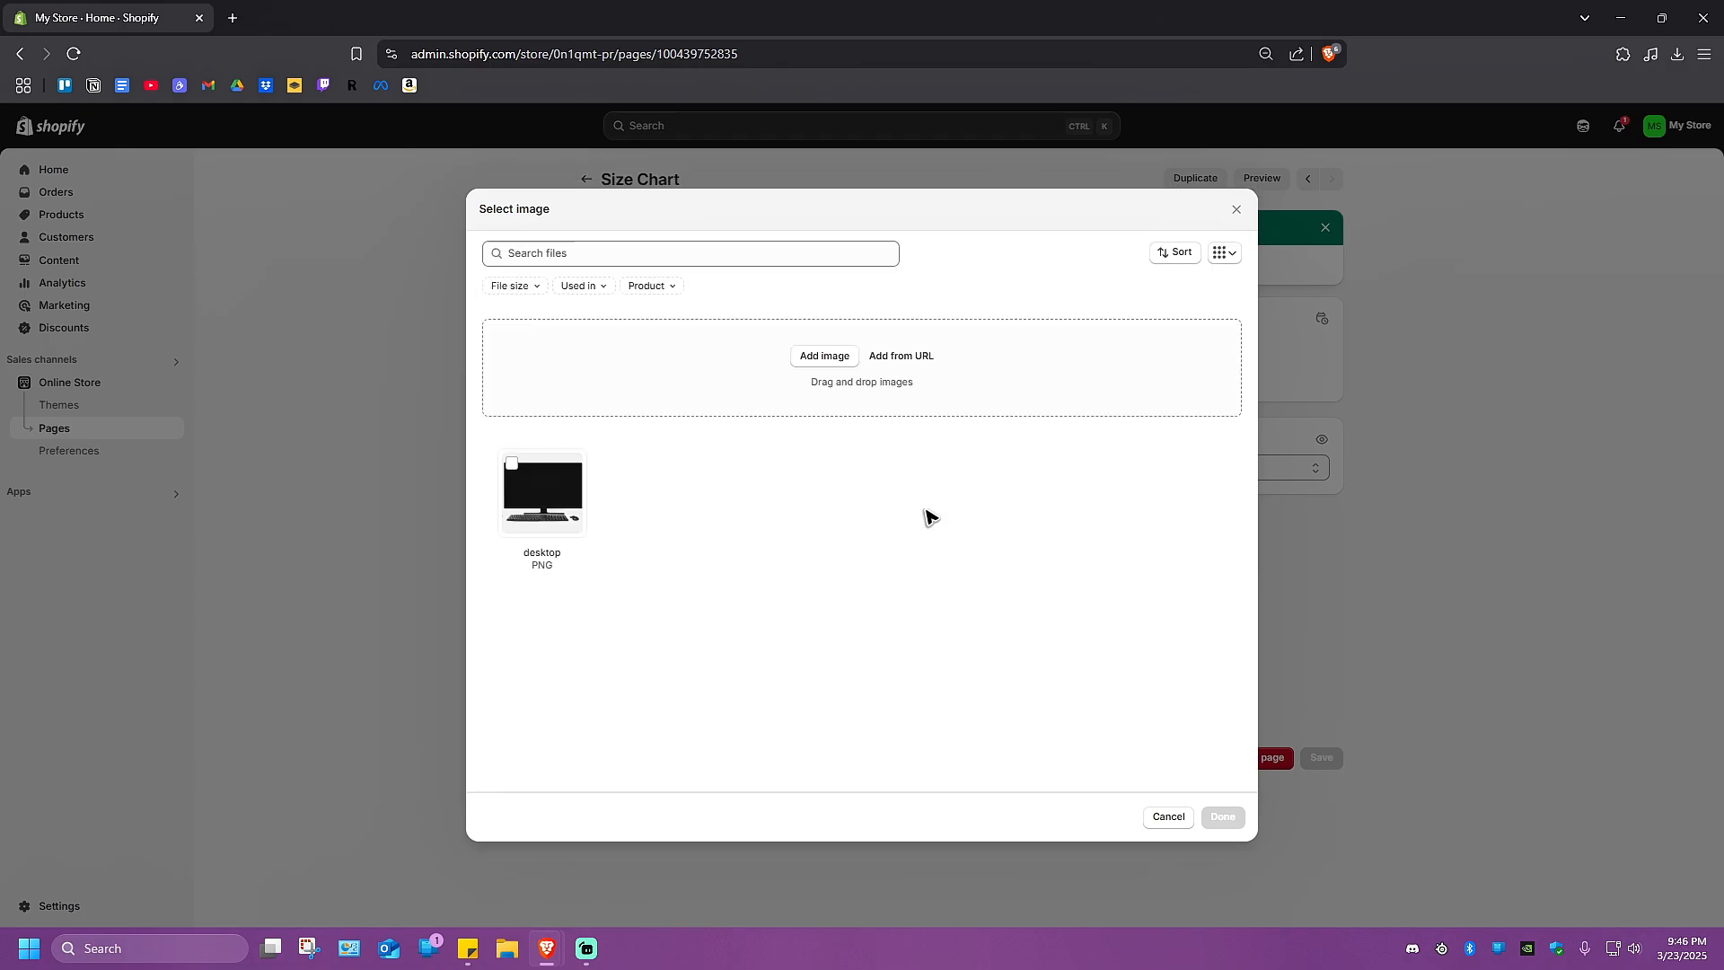
left_click(824, 355)
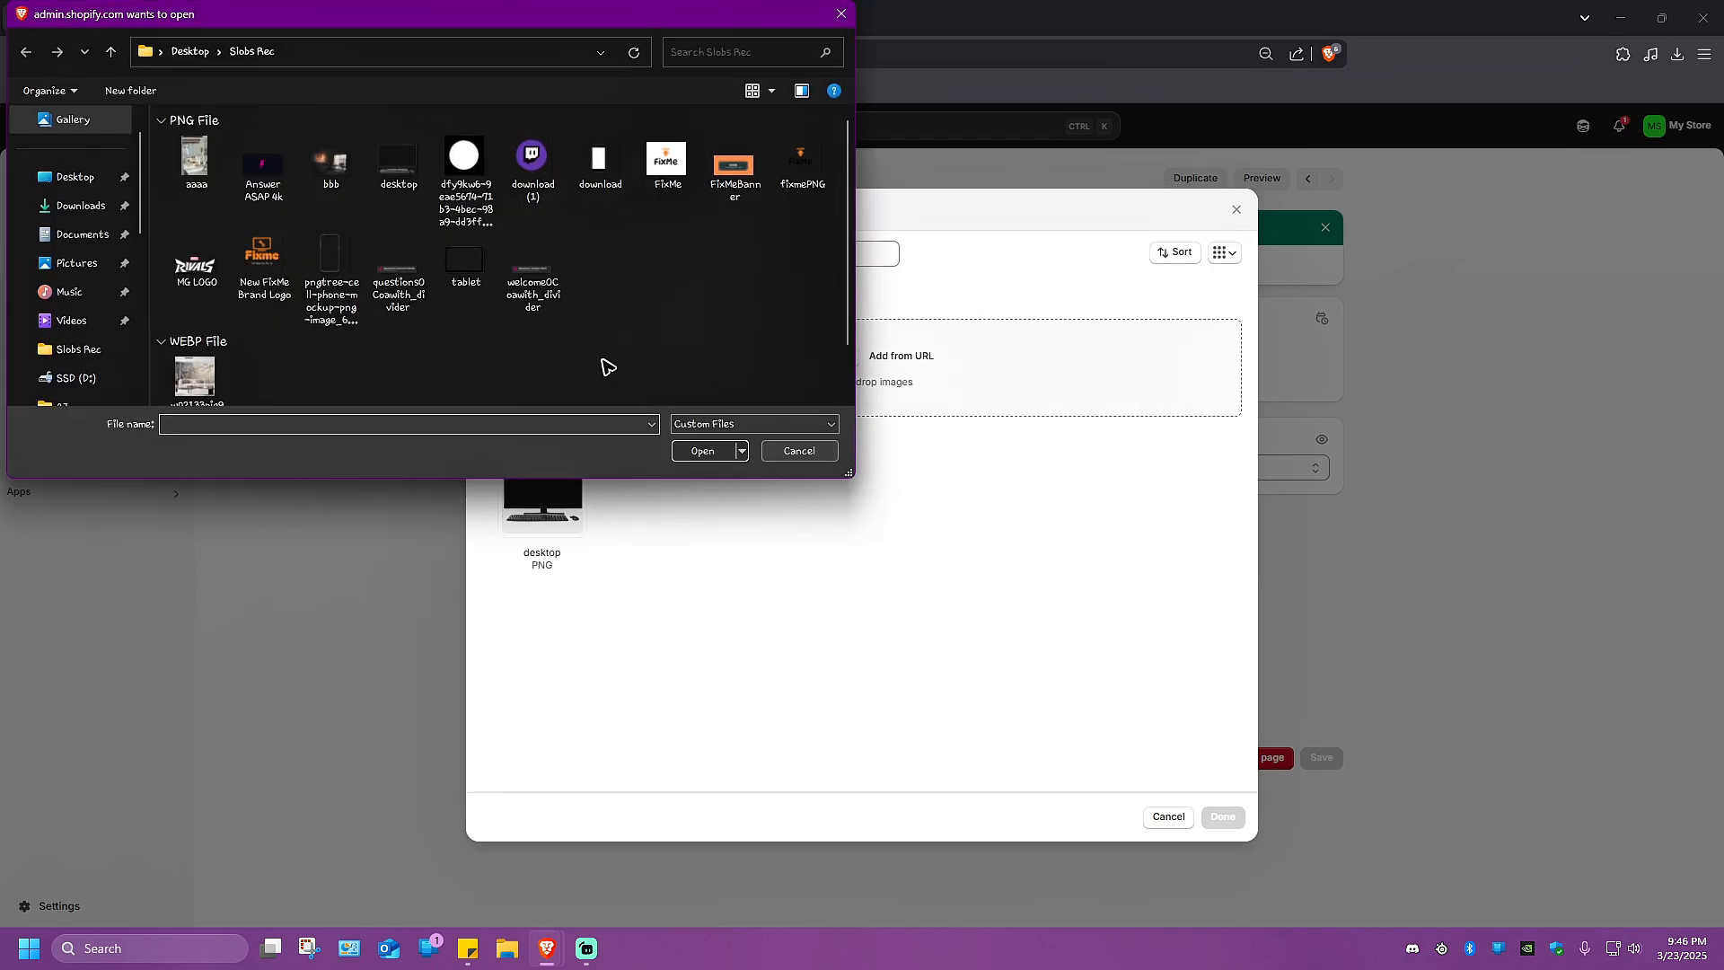
left_click(72, 176)
left_click(603, 170)
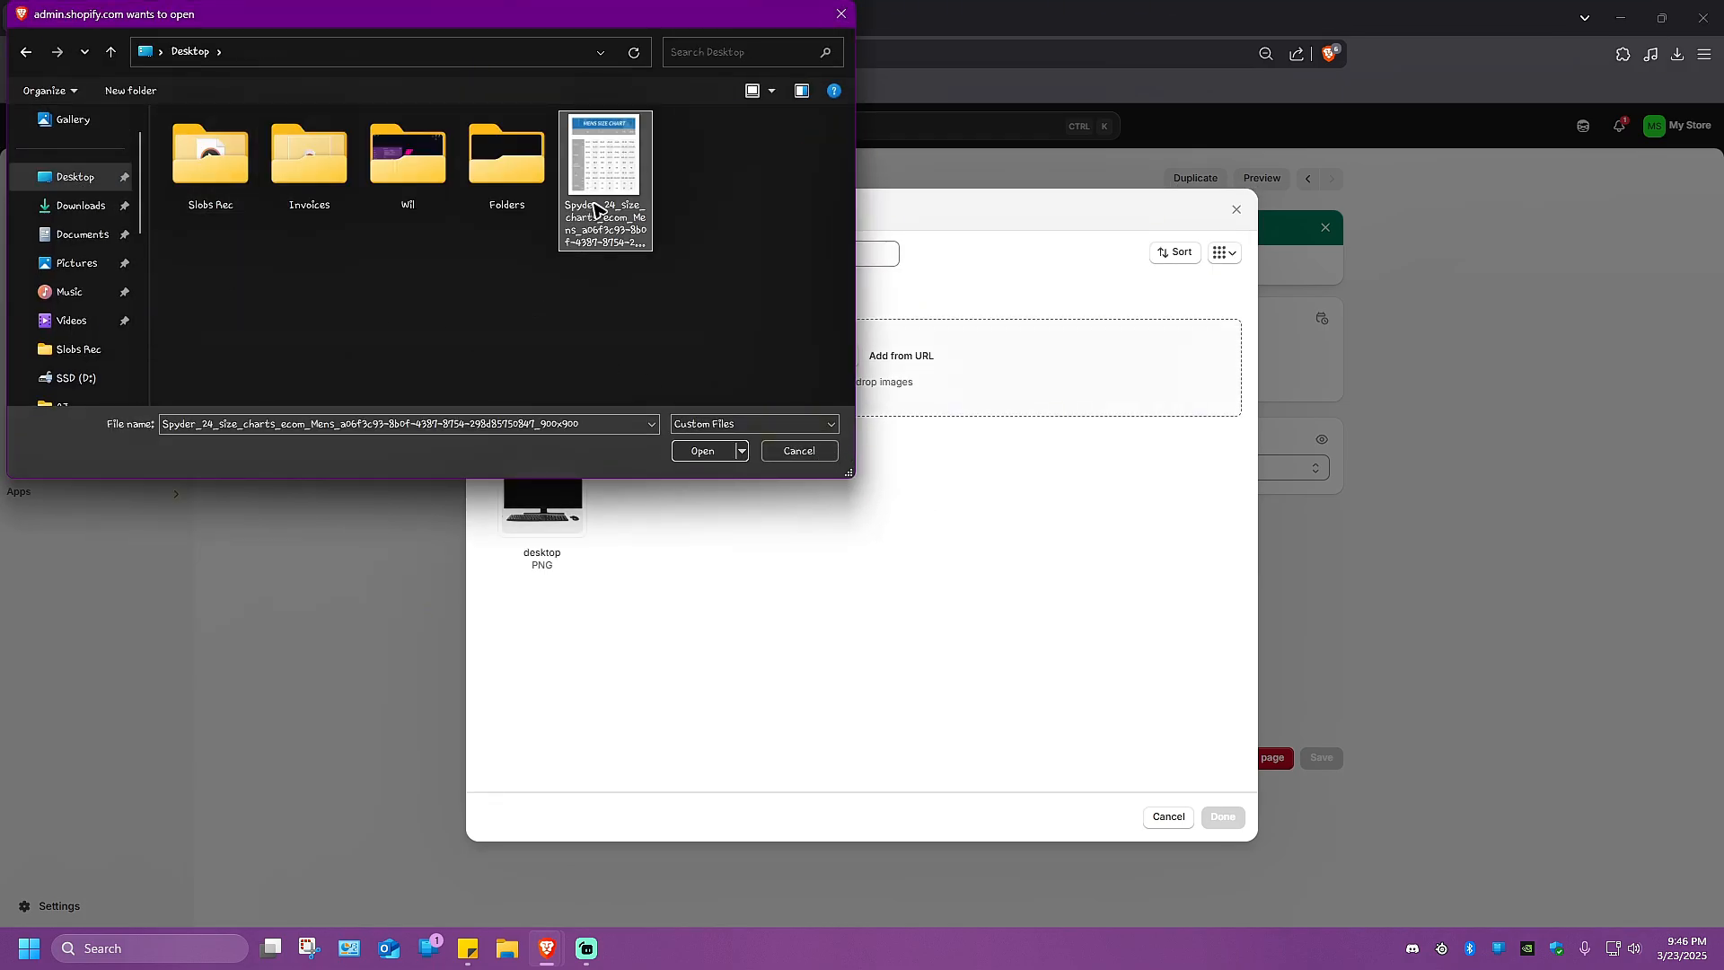
left_click(702, 450)
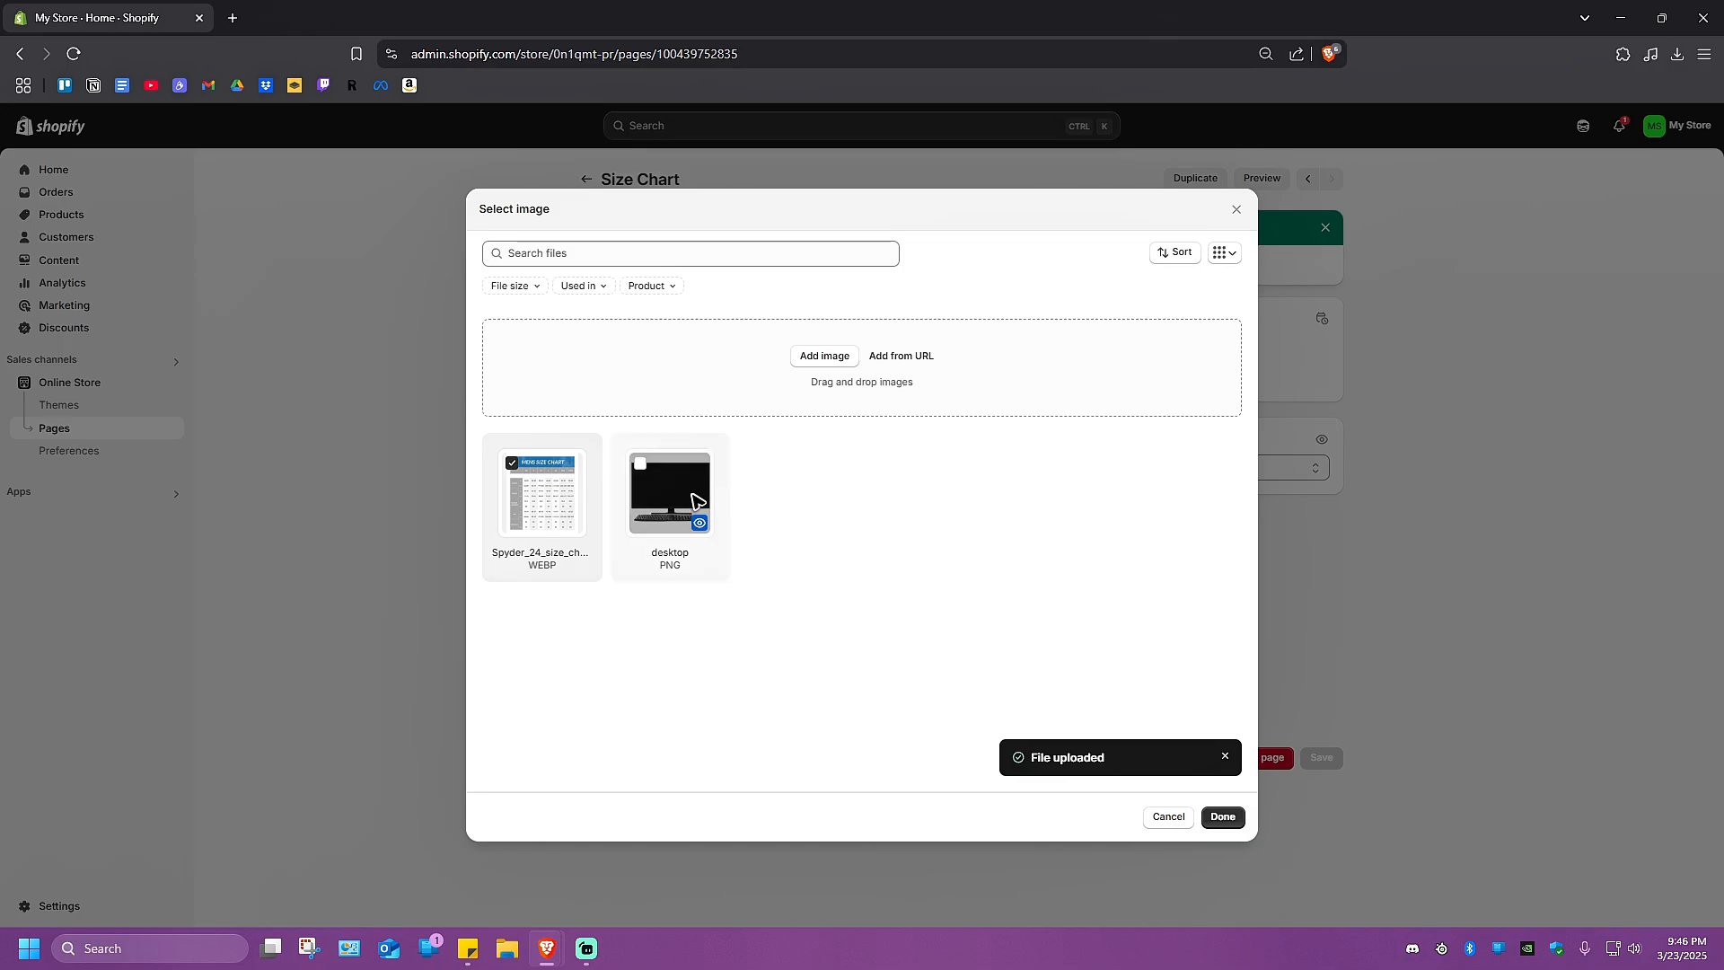
left_click(1234, 818)
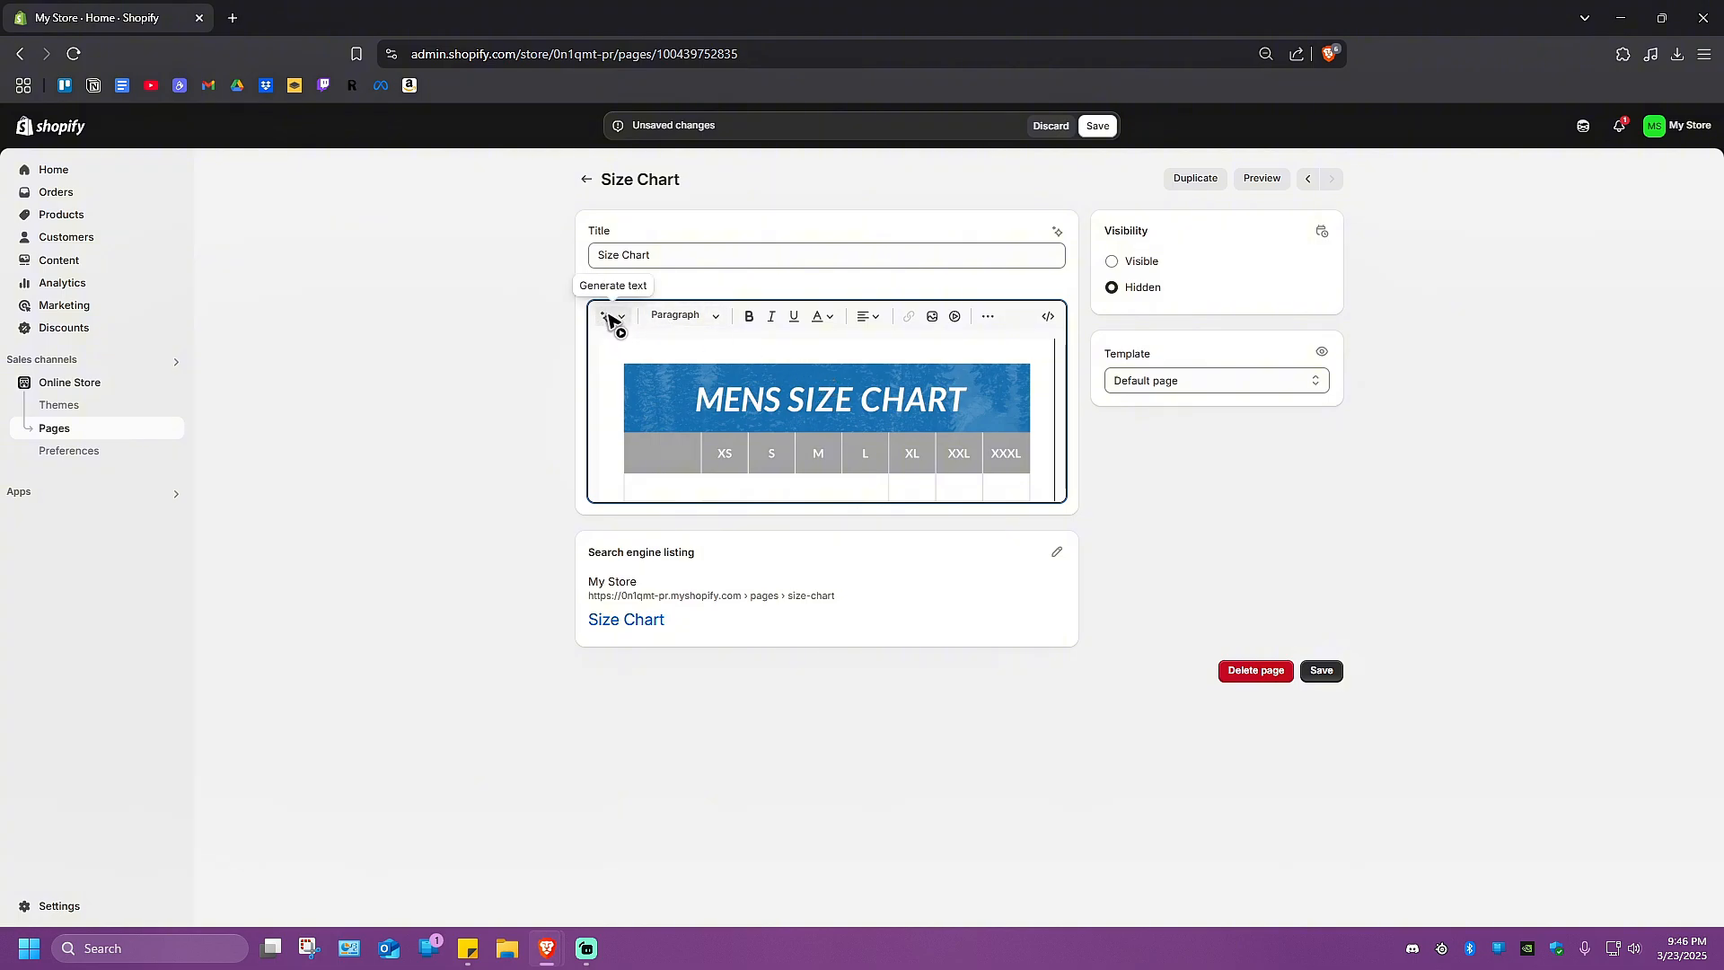
left_click(1330, 672)
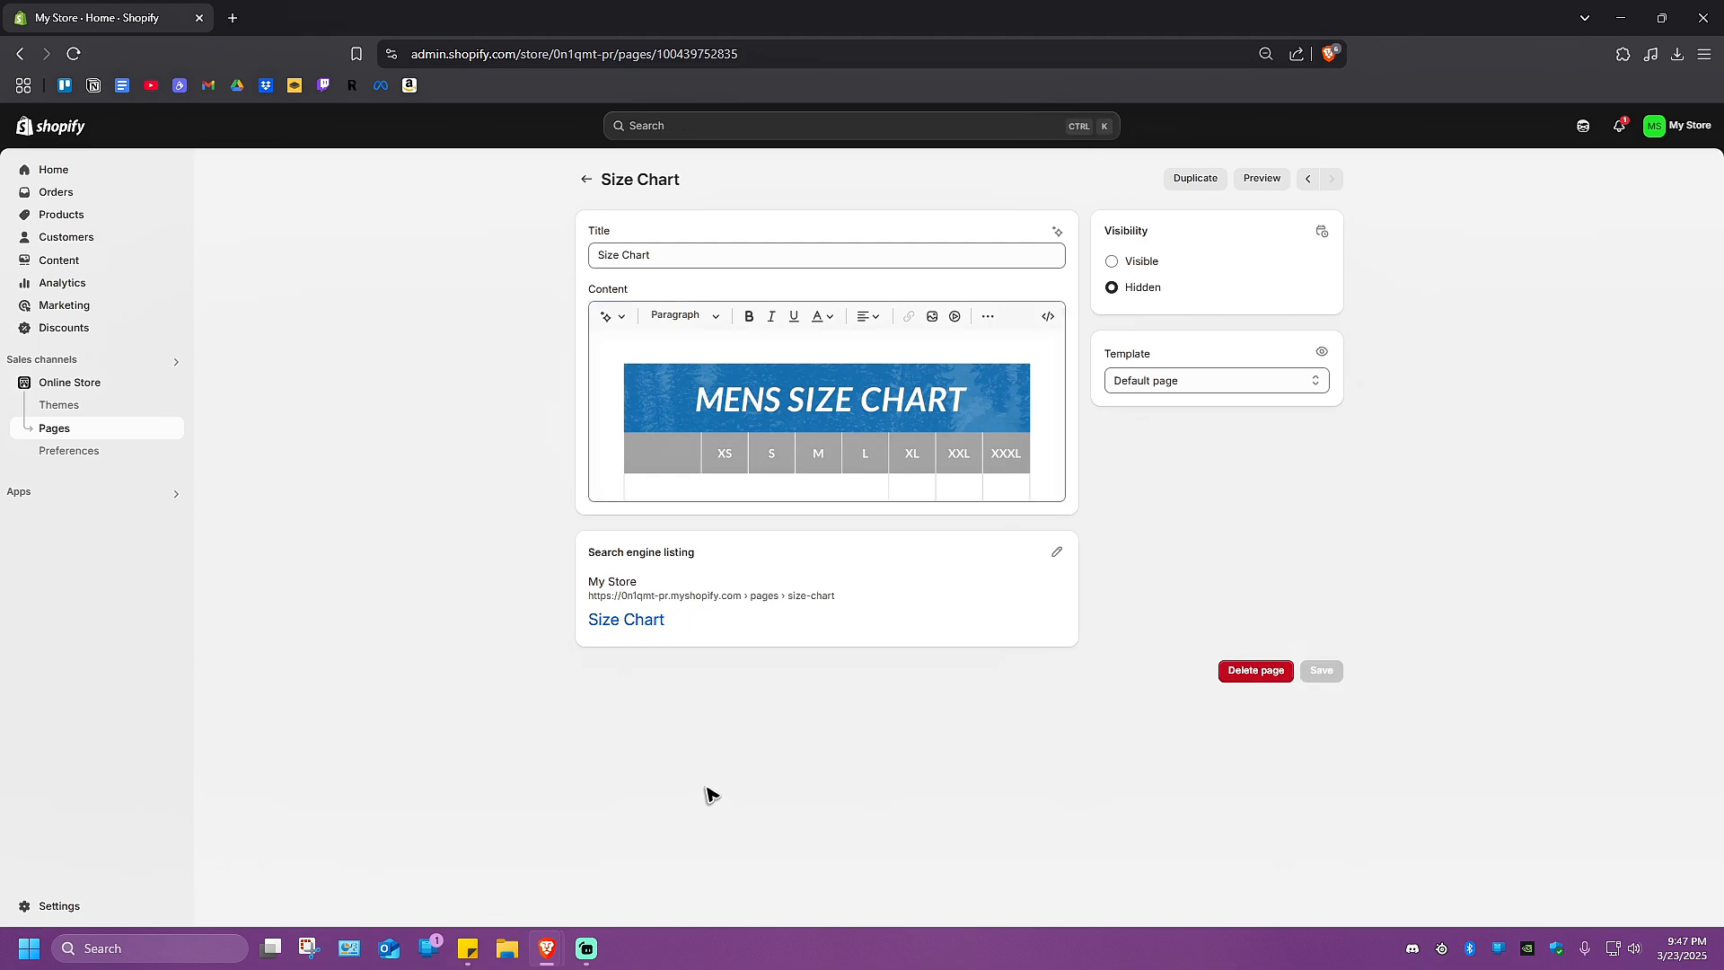
Open the Refresh theme for customization and create a product template named "Computer" based on Default product.
left_click(79, 401)
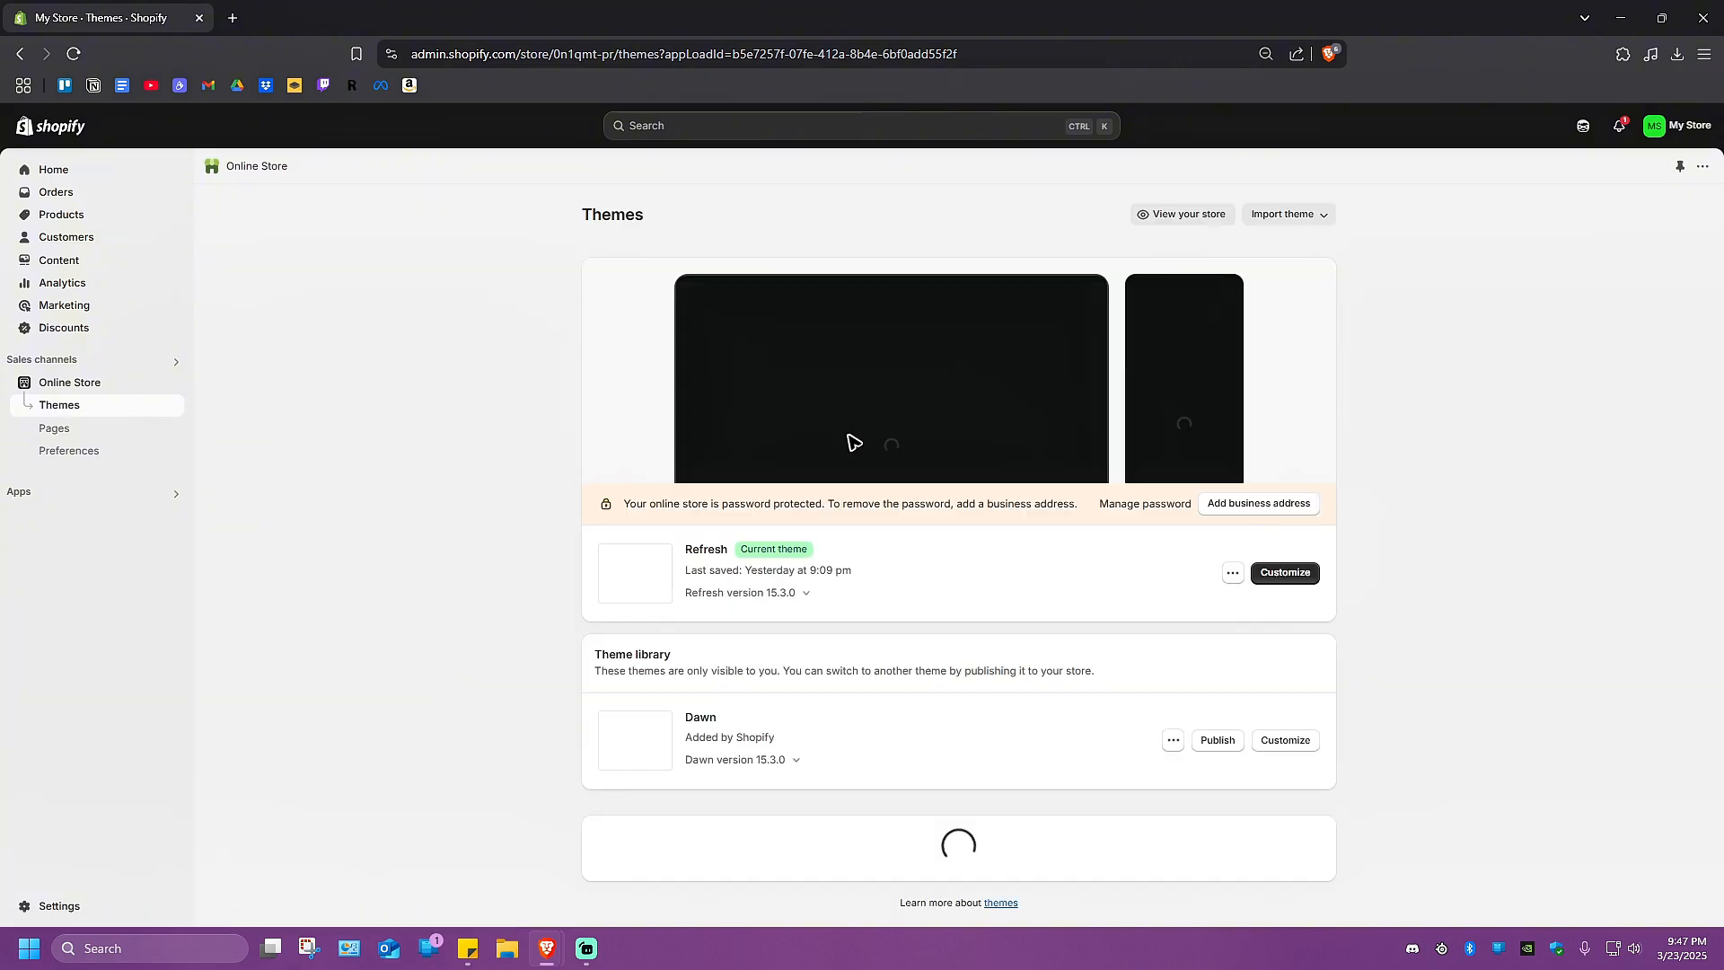
left_click(1282, 574)
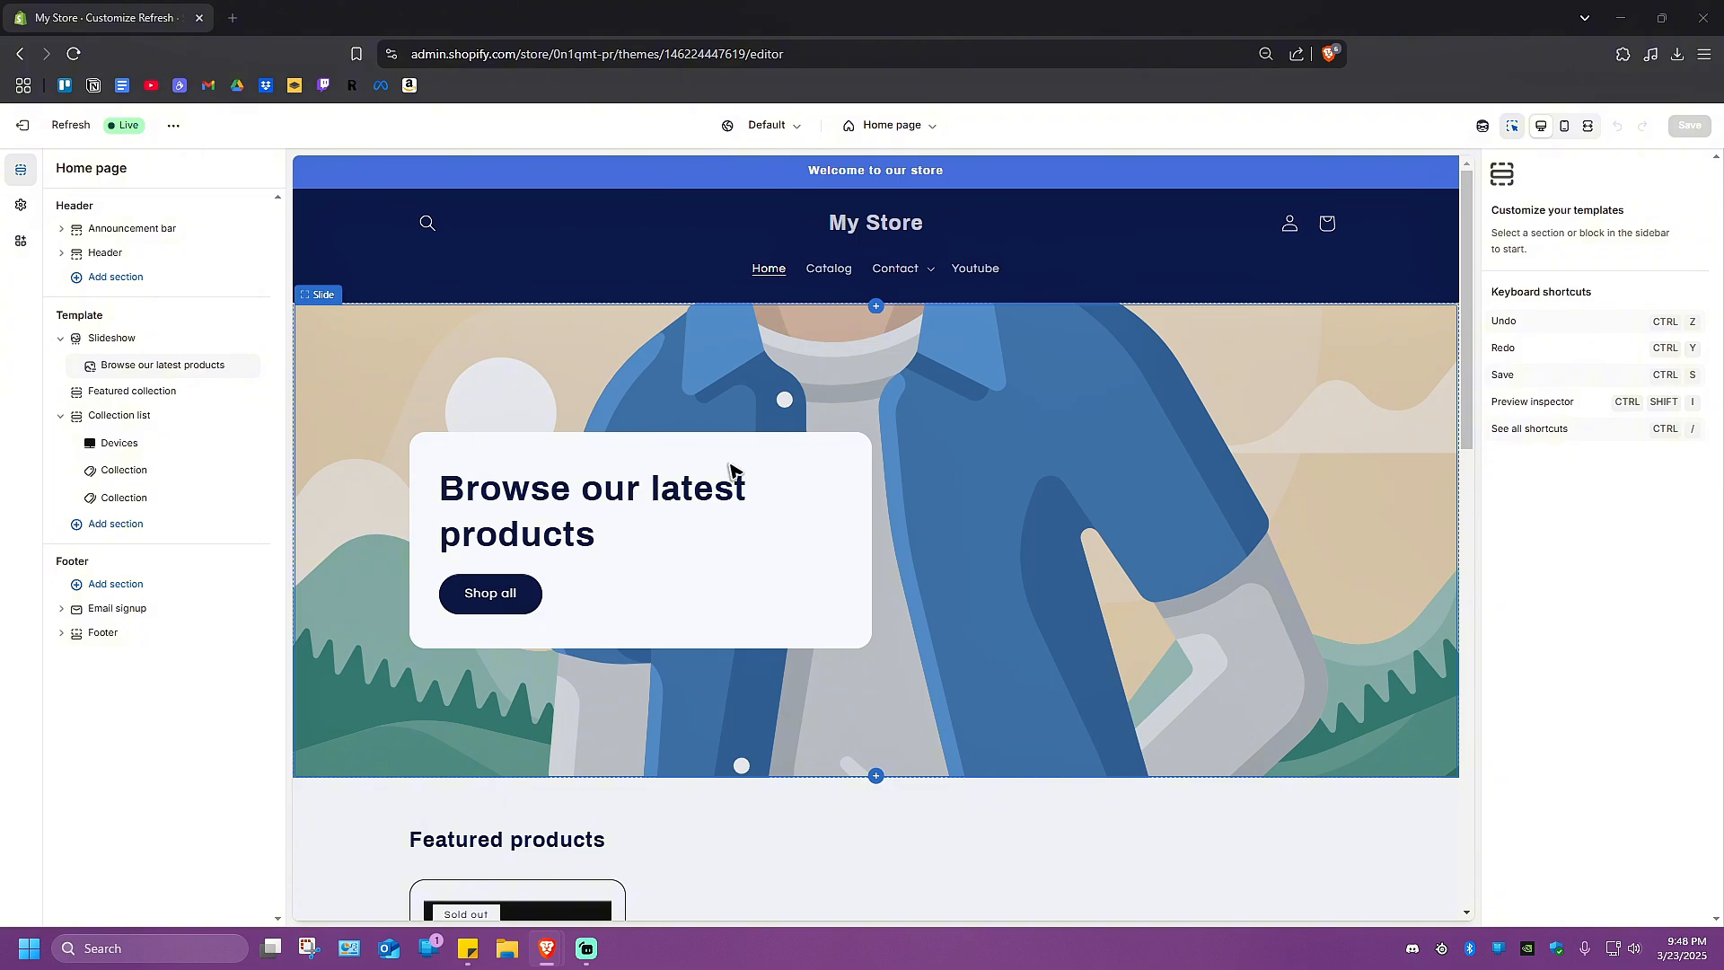
left_click(927, 132)
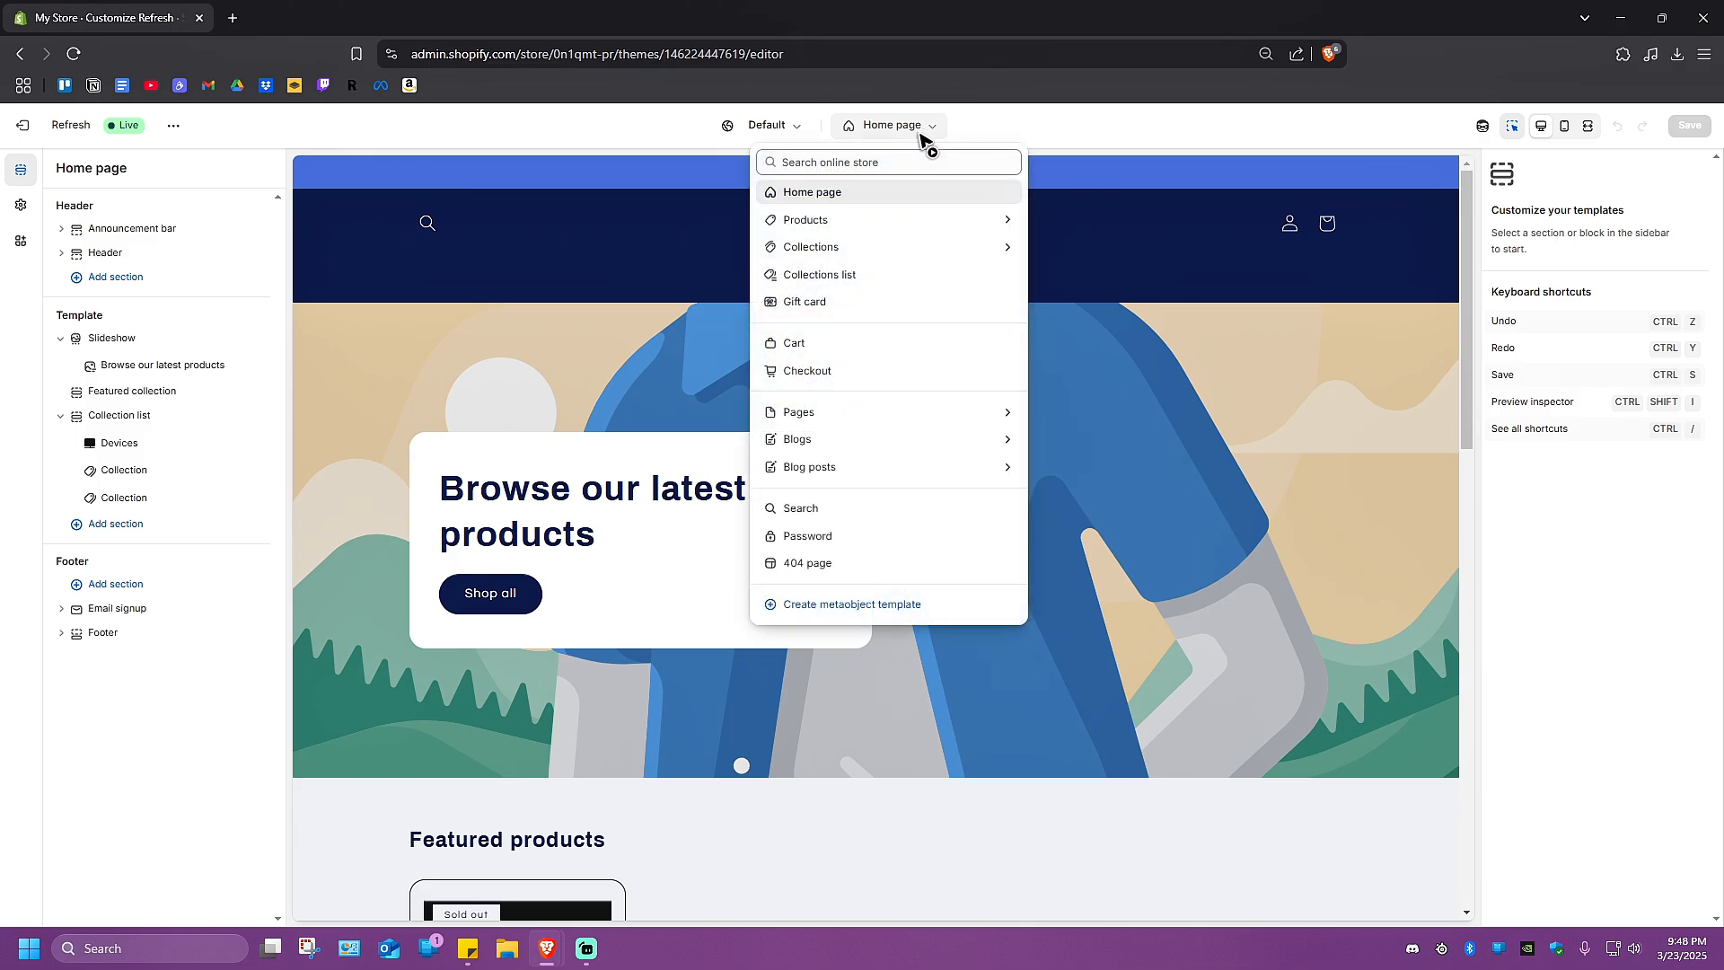
left_click(917, 222)
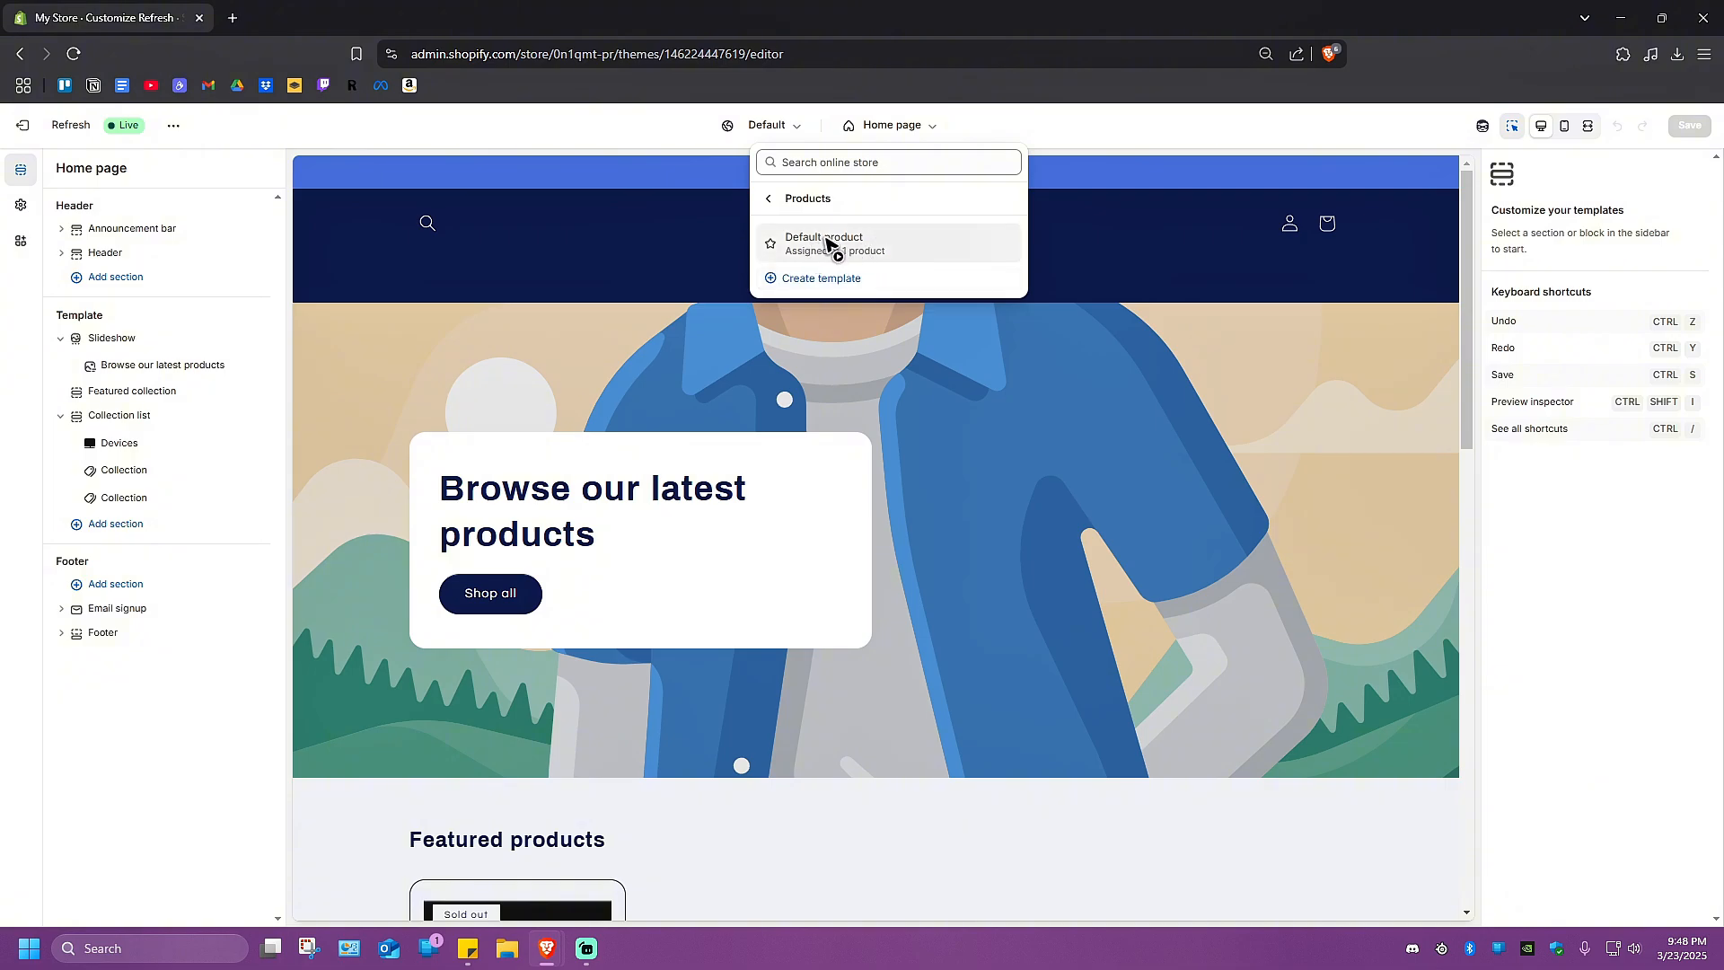
left_click(849, 286)
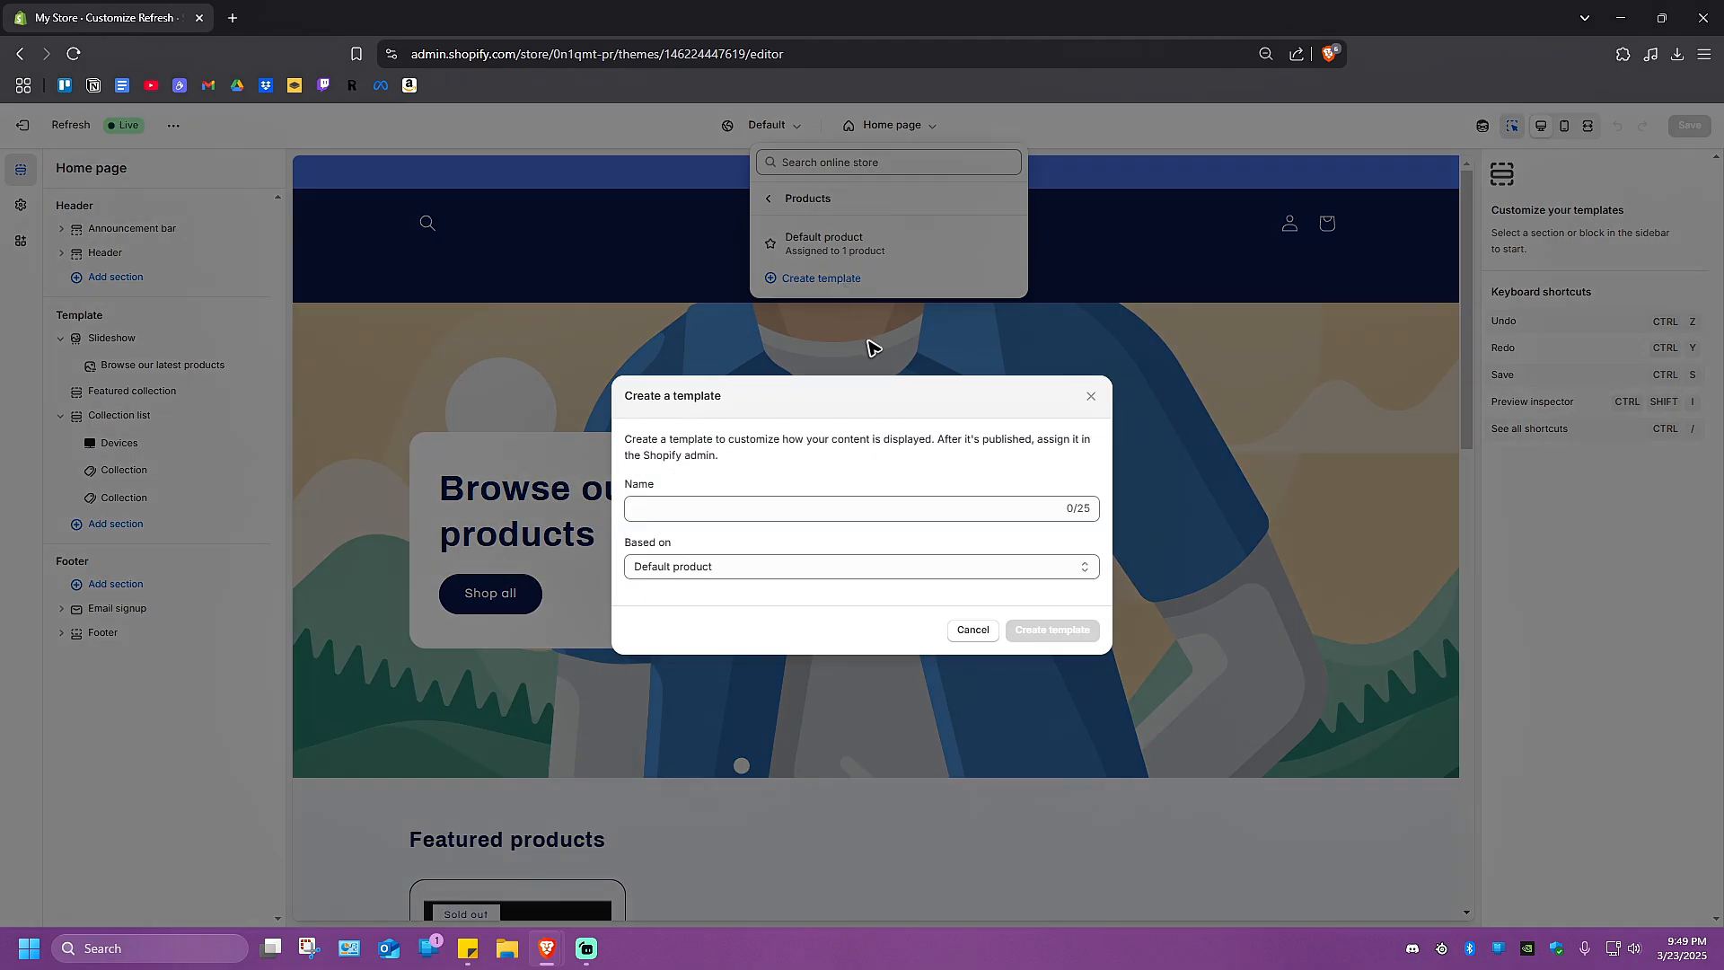
left_click(787, 512)
type("T")
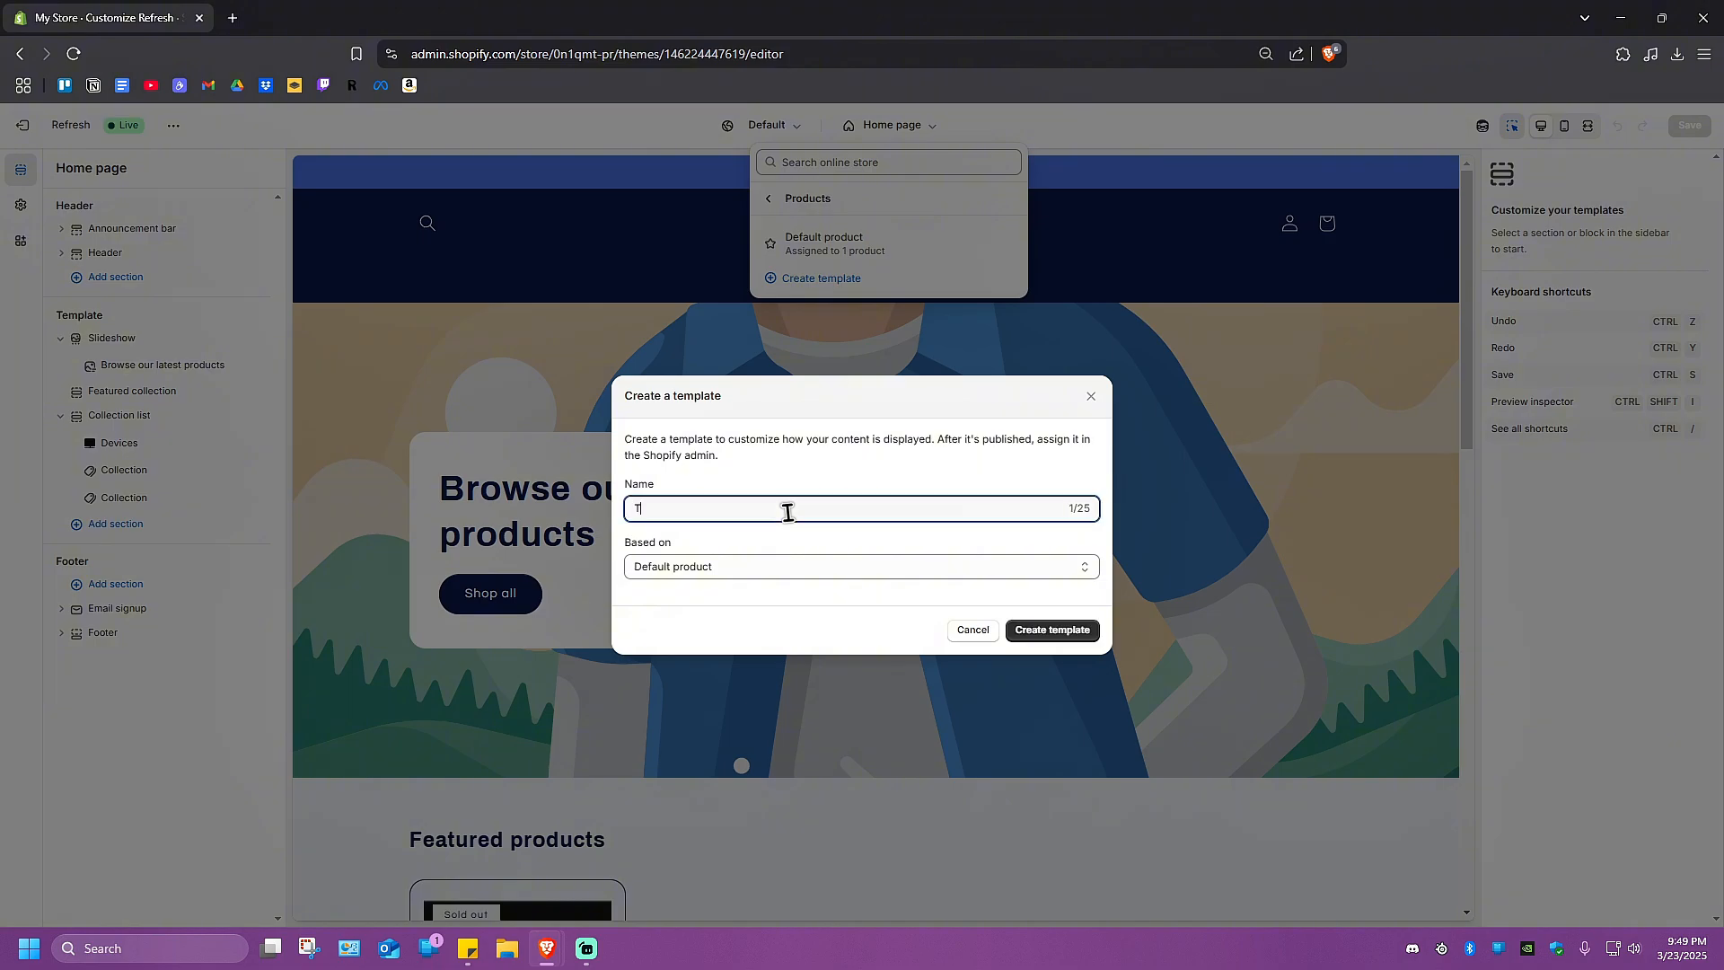
key("BackSpace")
type("Computer")
left_click(705, 567)
left_click(704, 570)
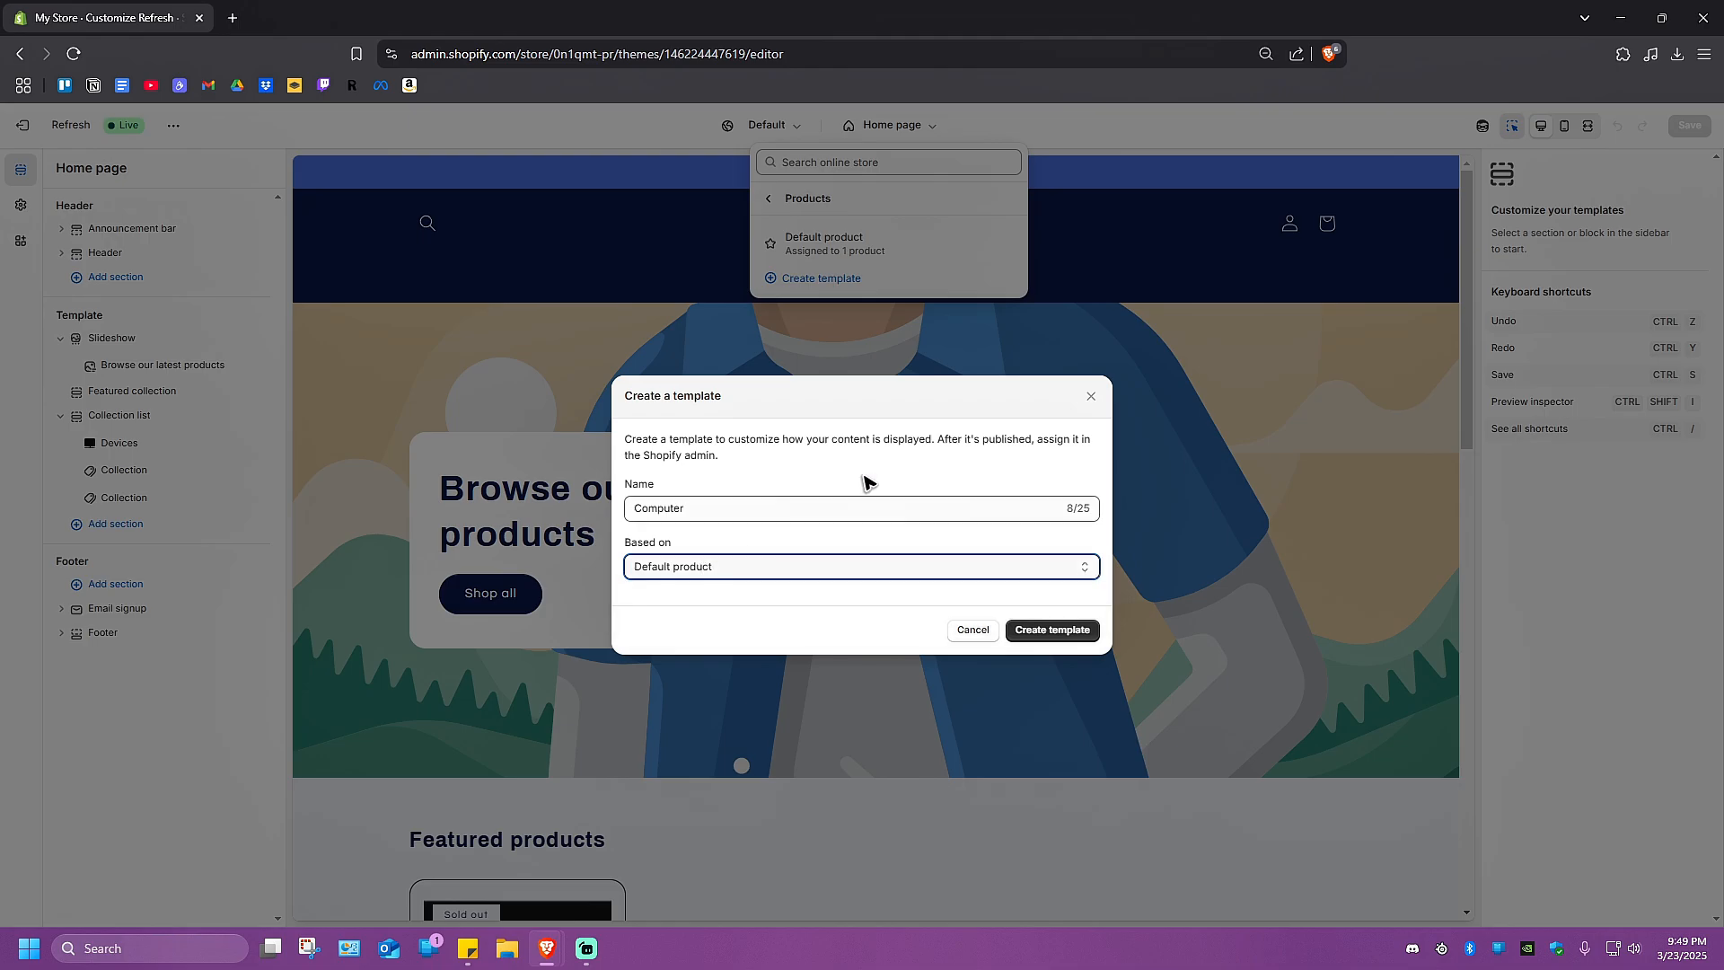
left_click(1040, 637)
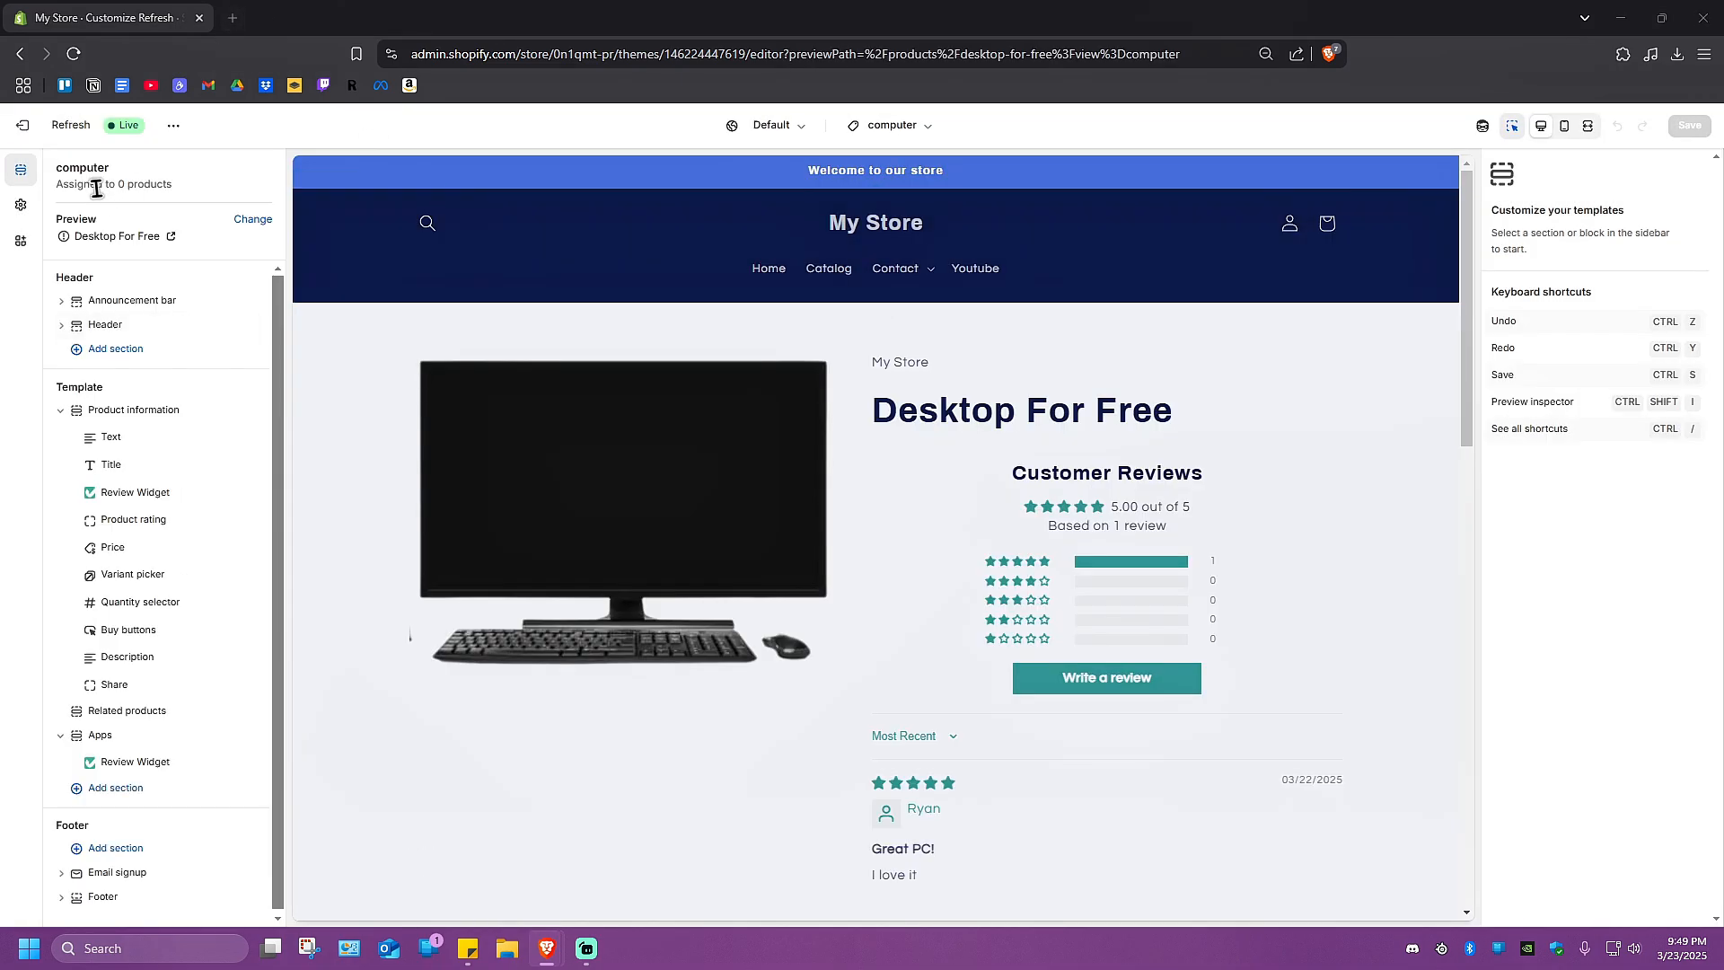
Leave the theme editor, set the Desktop For Free product's theme template to computer and save the product.
left_click(22, 125)
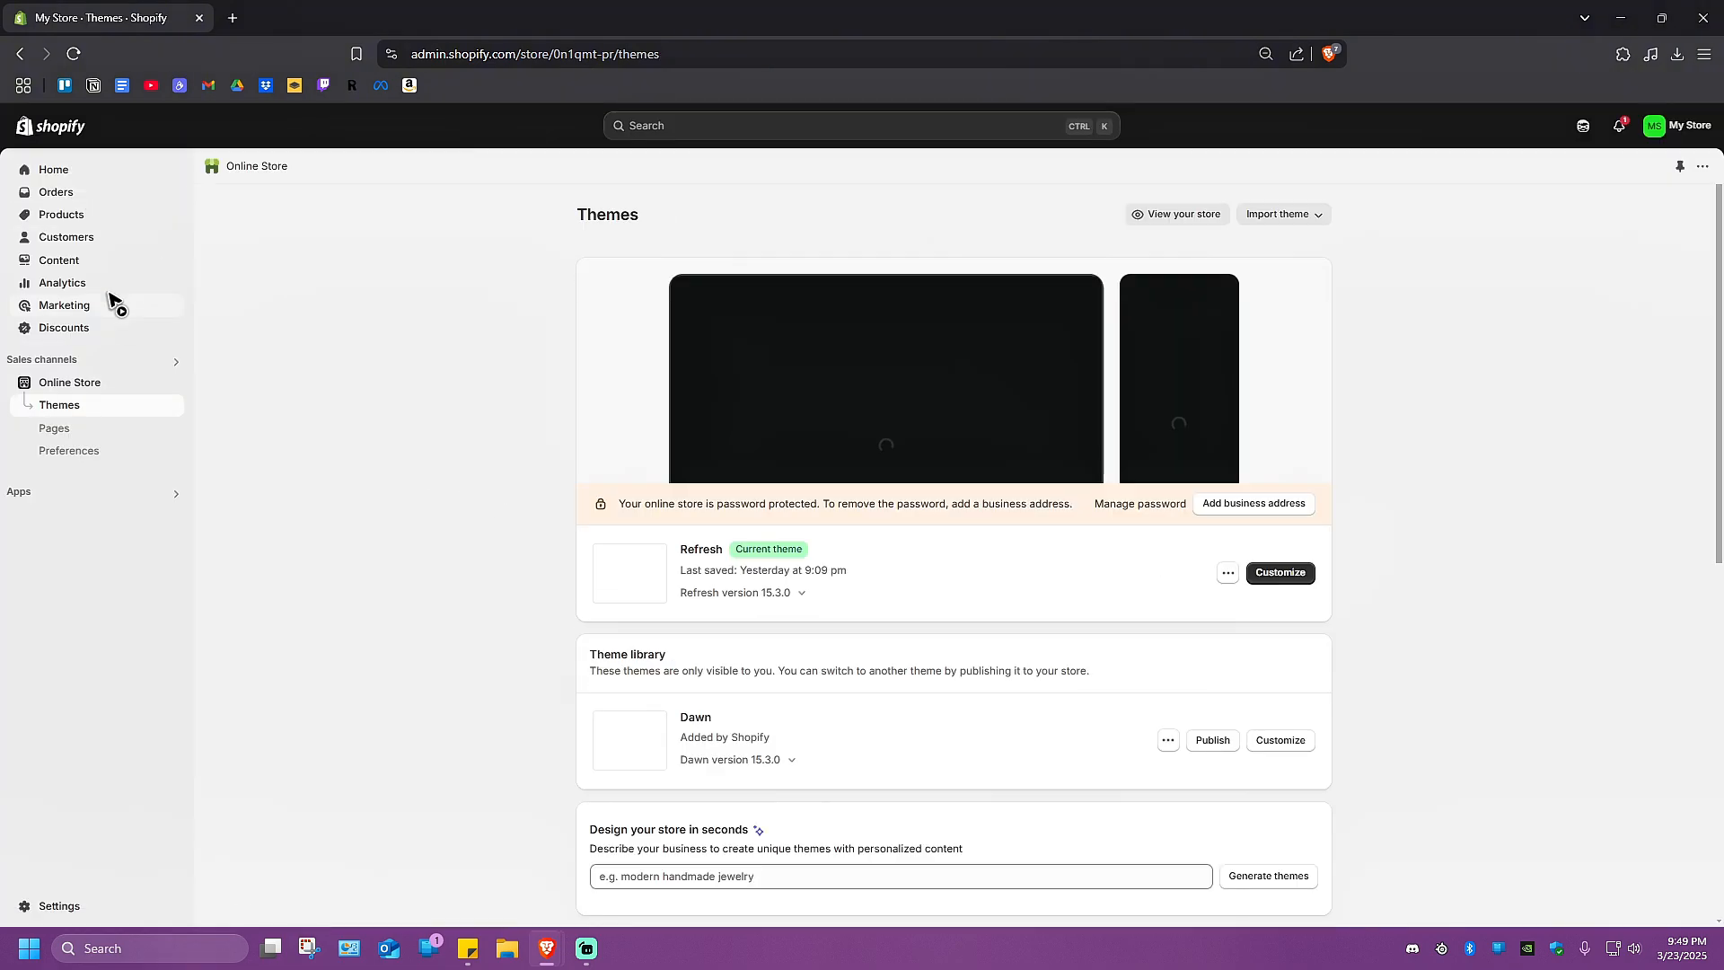
left_click(108, 217)
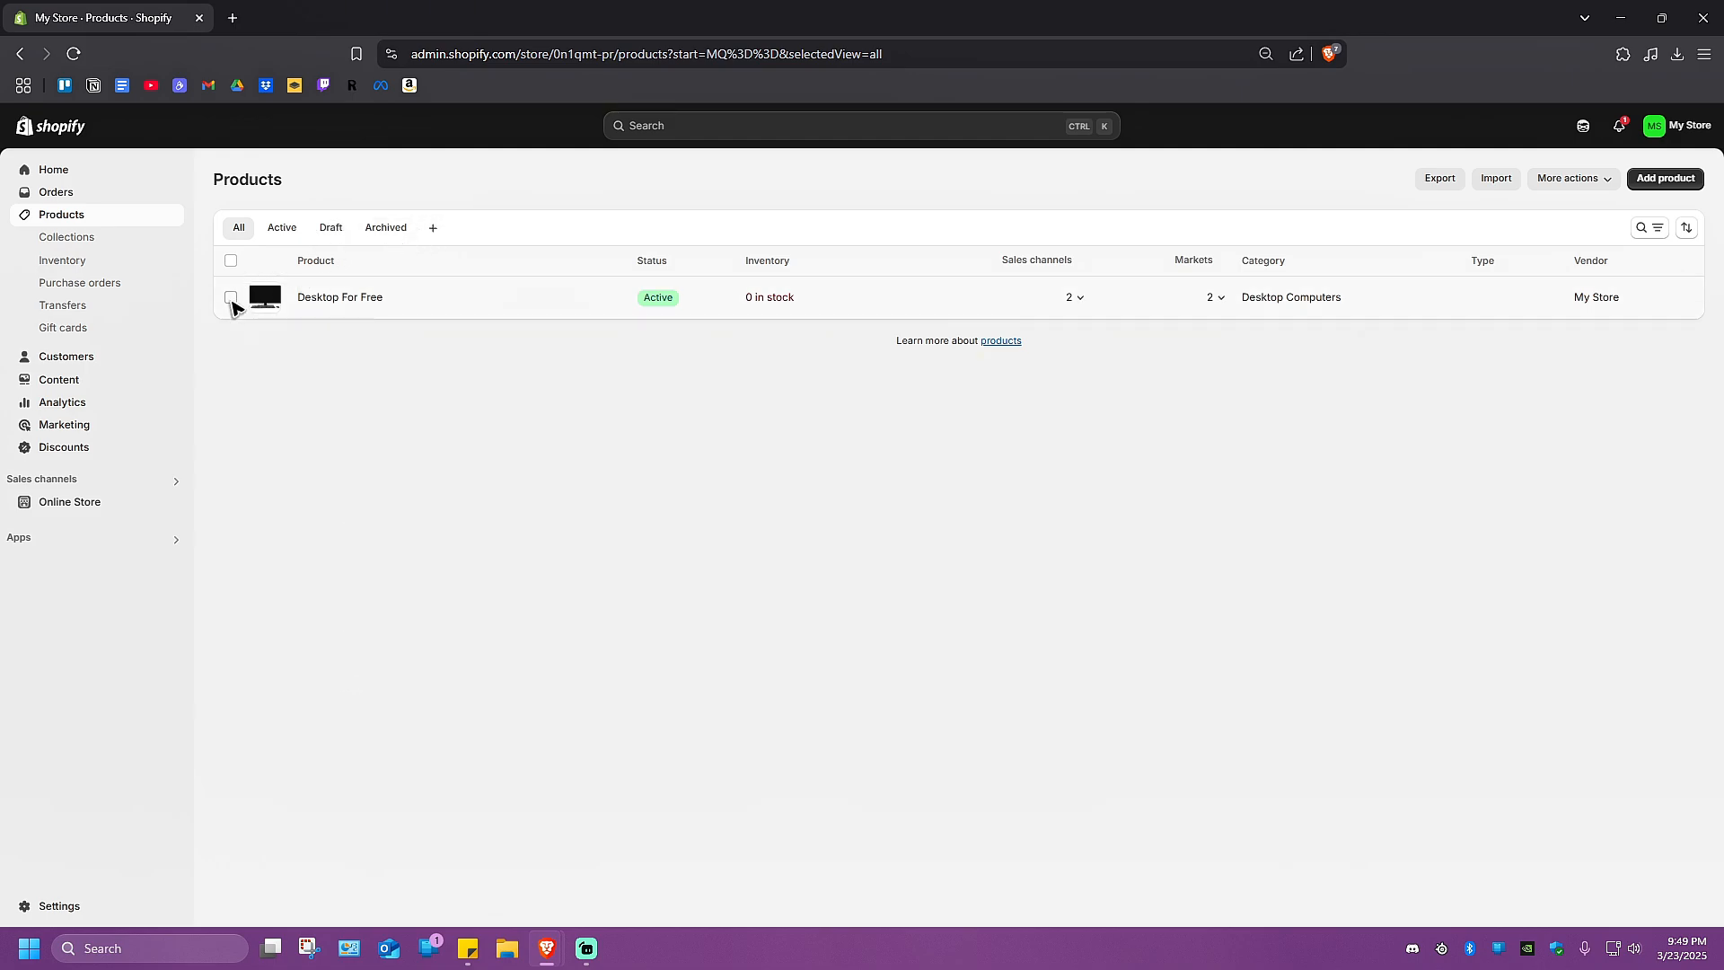
left_click(367, 305)
scroll(911, 518, "down", 2)
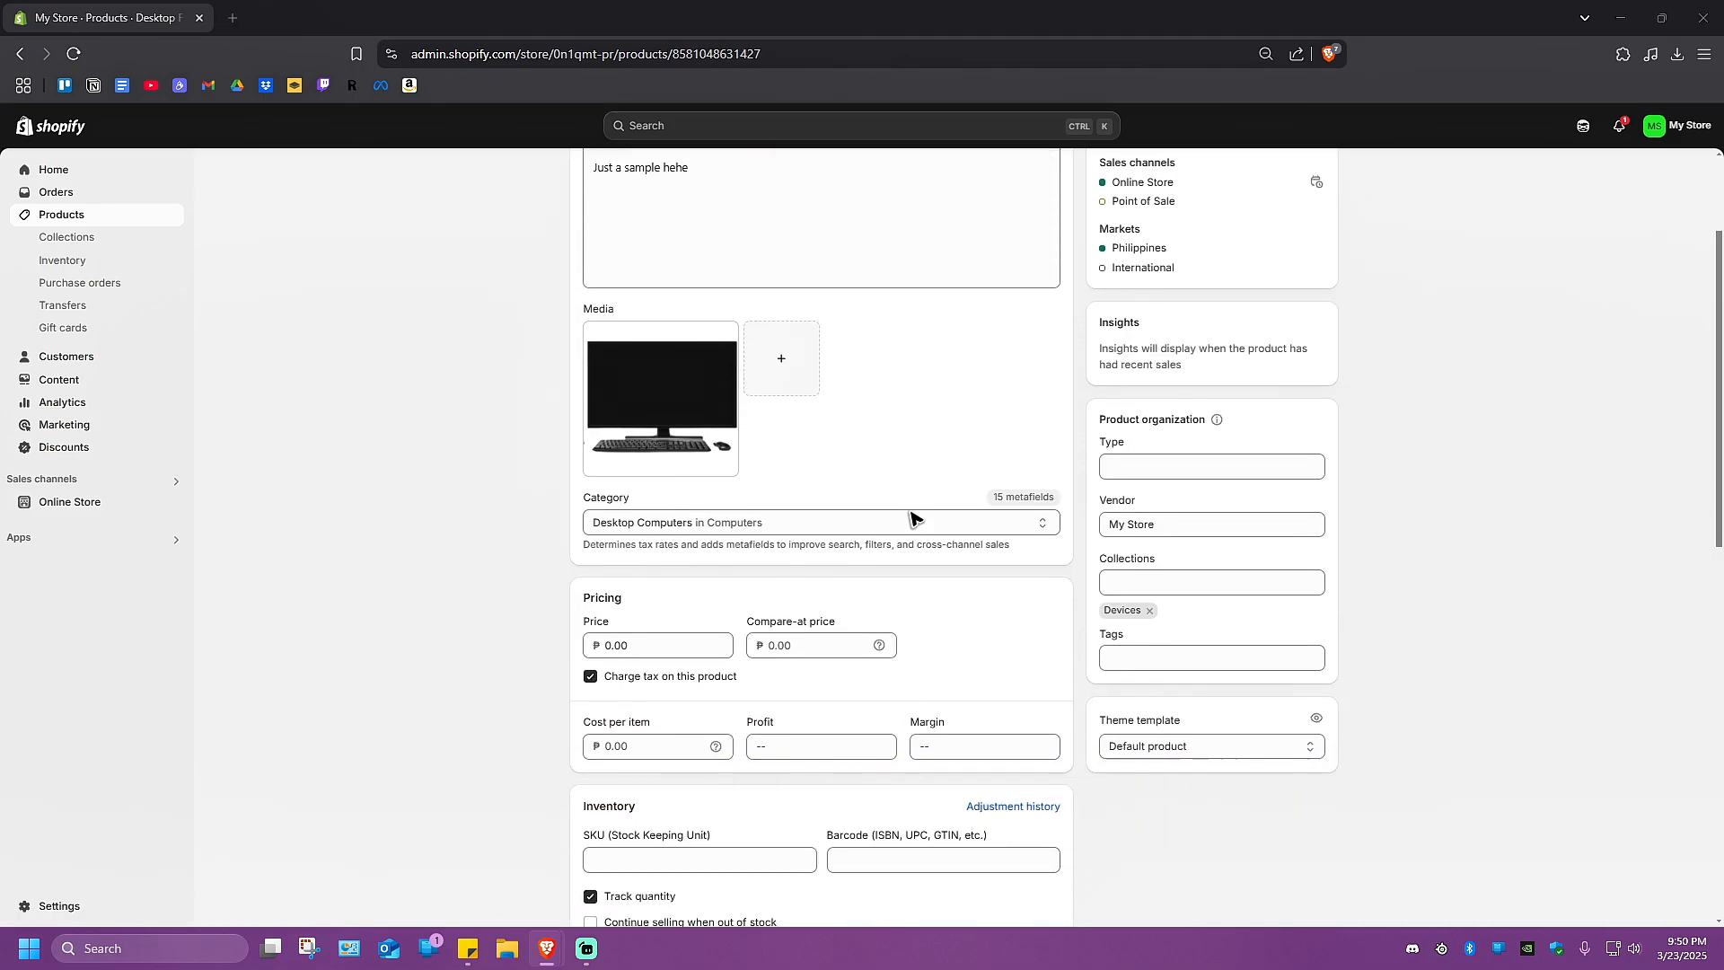
scroll(1266, 567, "down", 2)
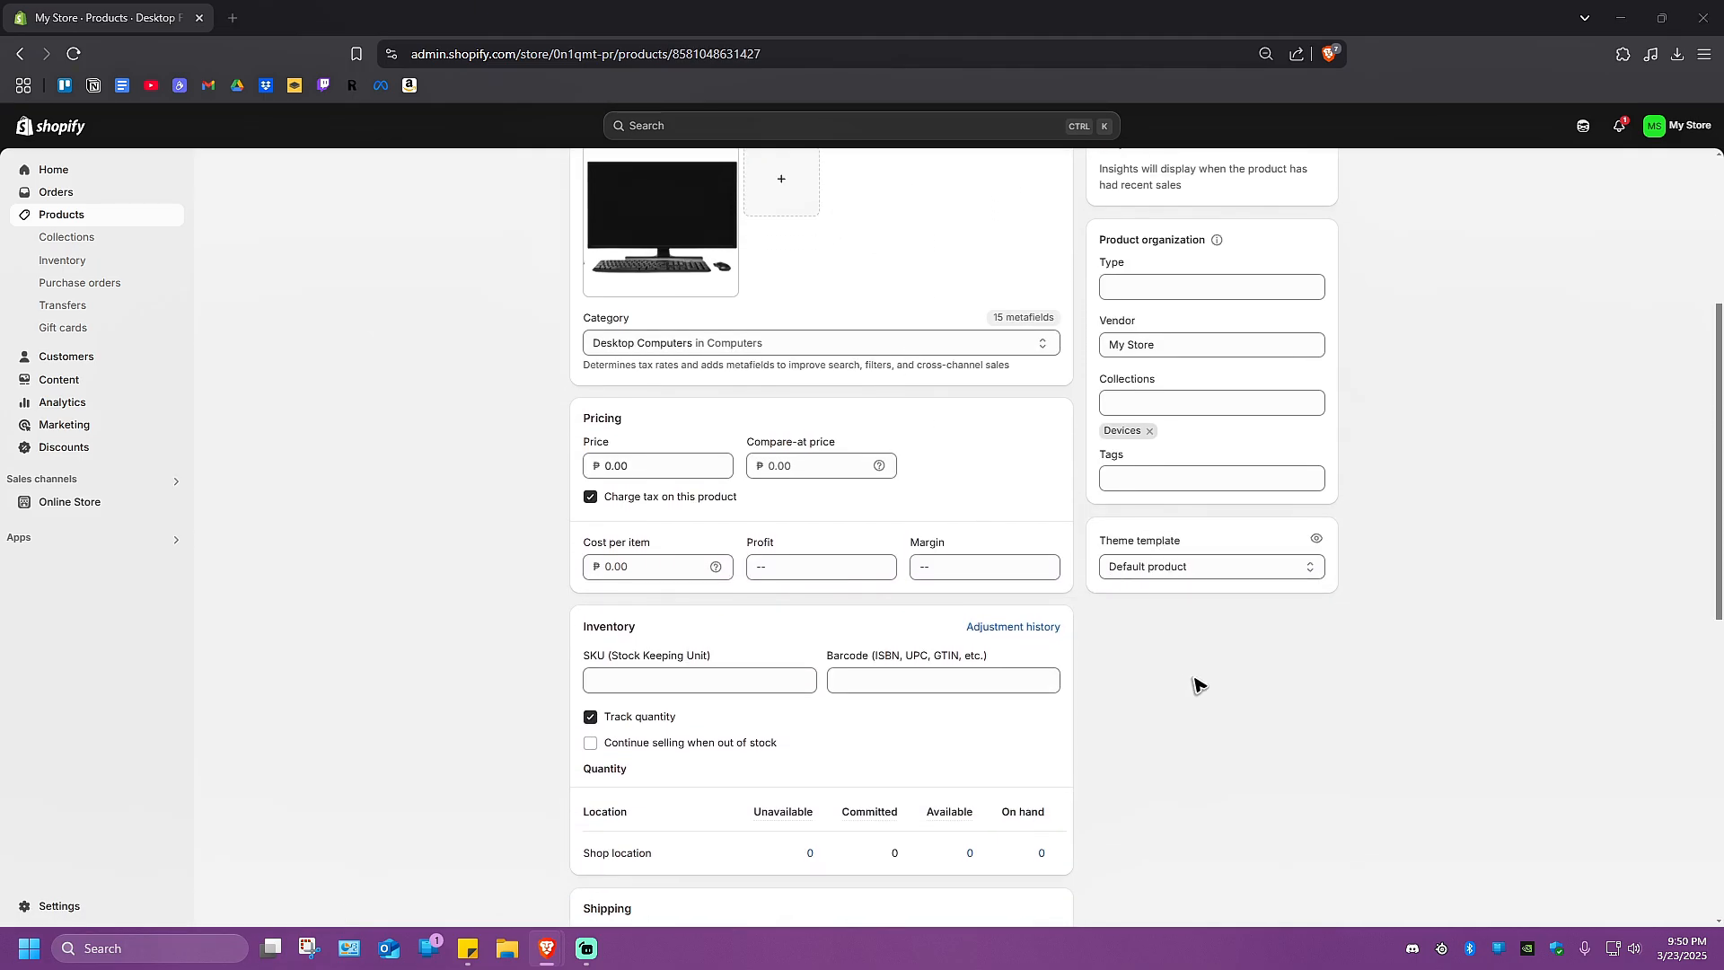
left_click(1218, 571)
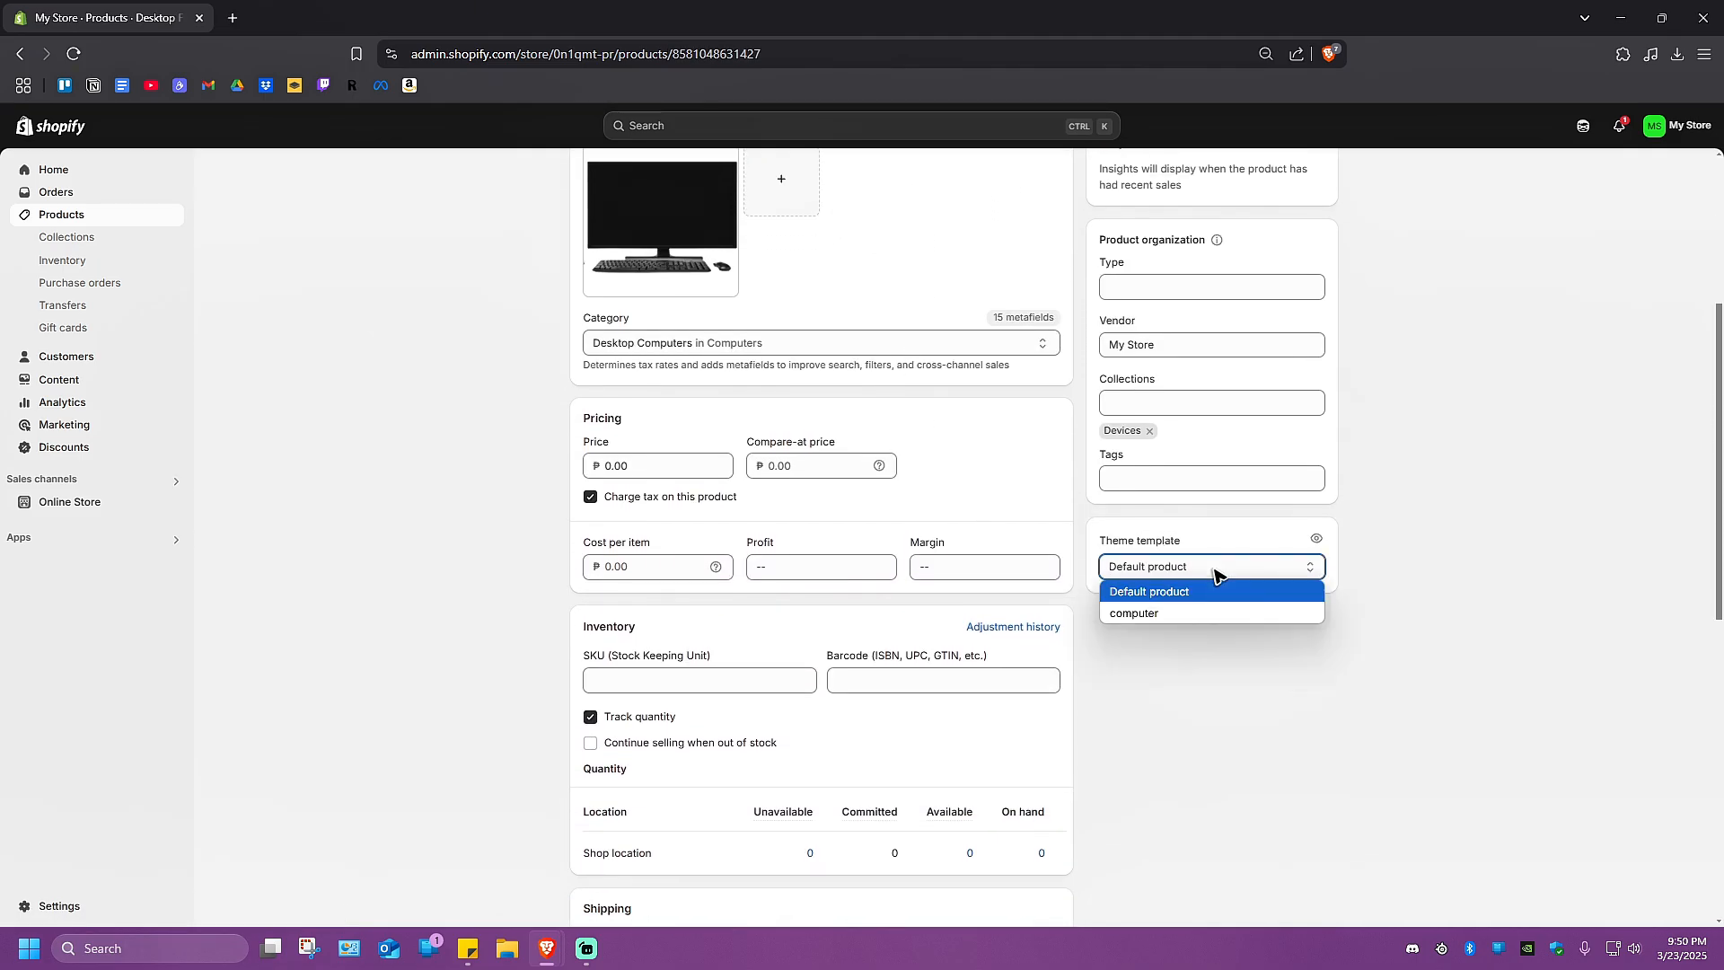
left_click(1174, 614)
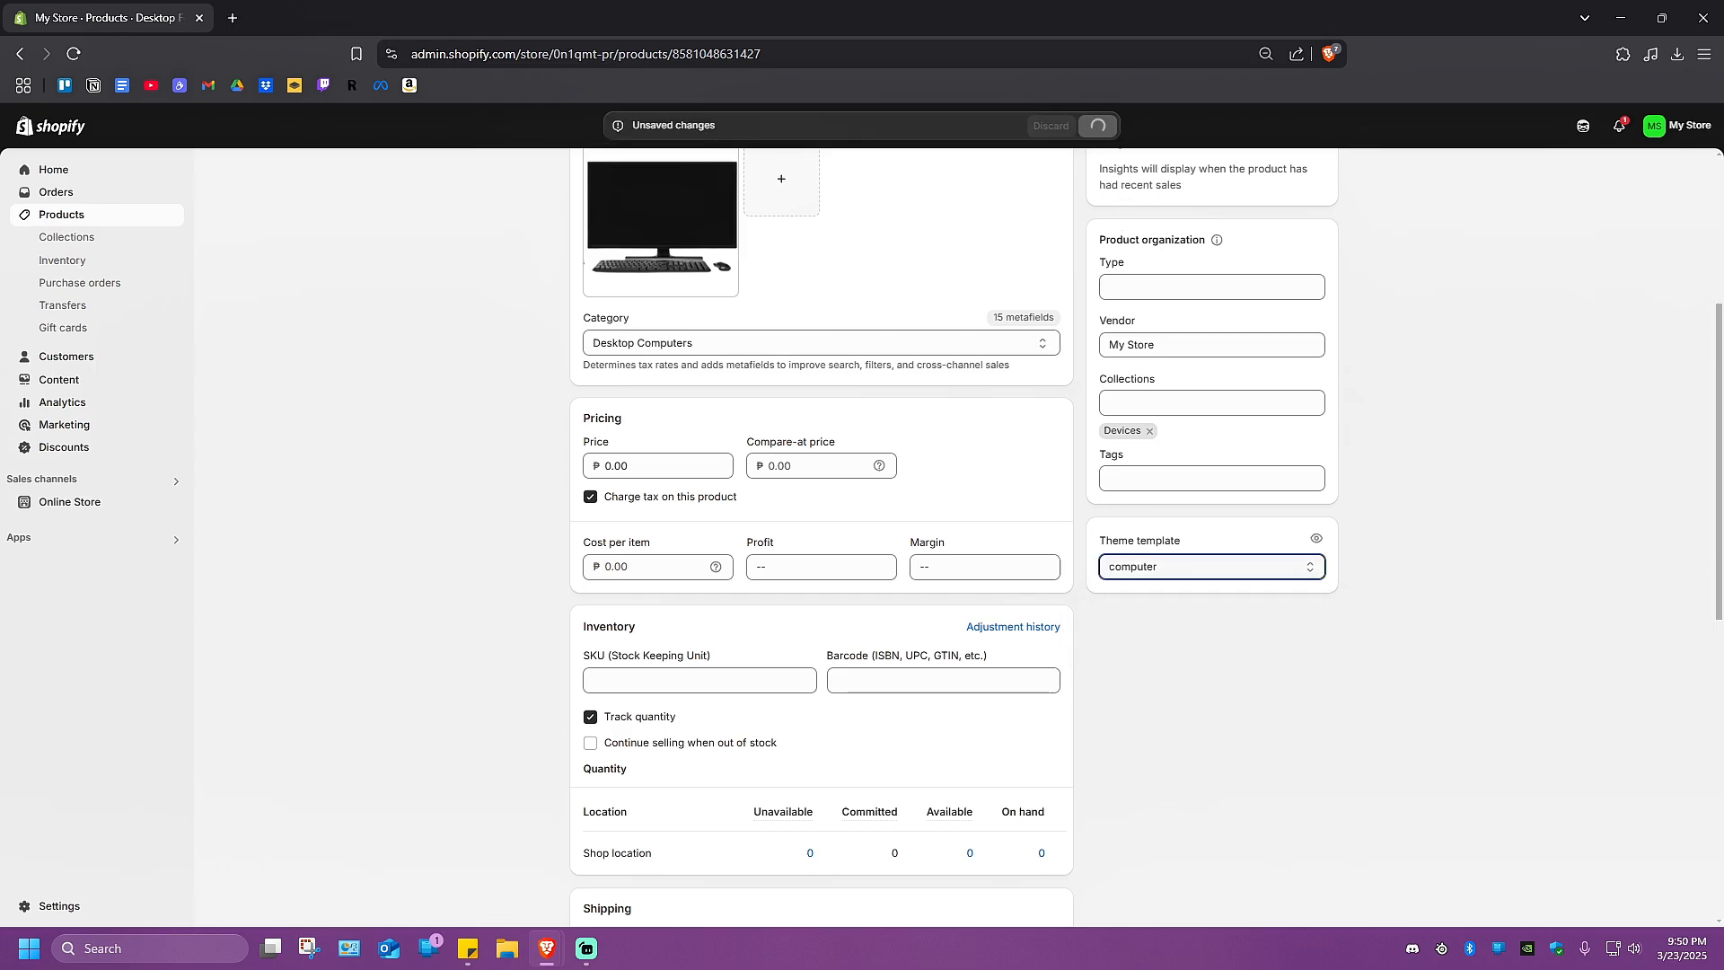
Open the Refresh theme for customization again and load the computer product template.
left_click(80, 503)
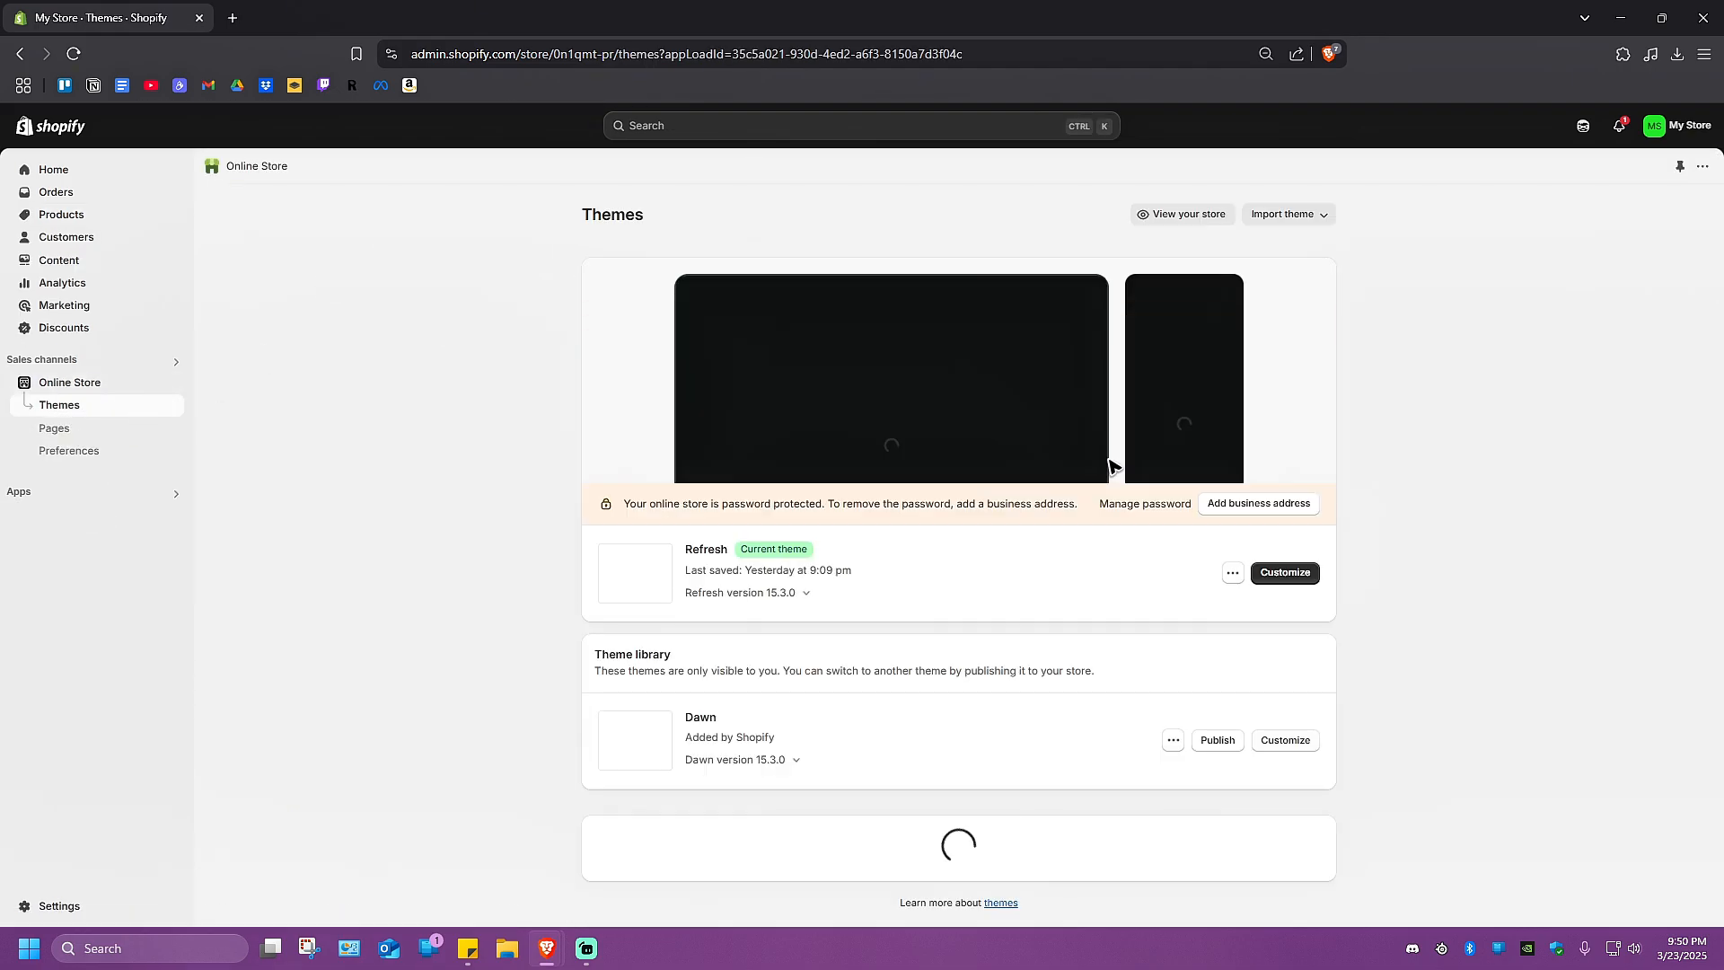
left_click(1275, 573)
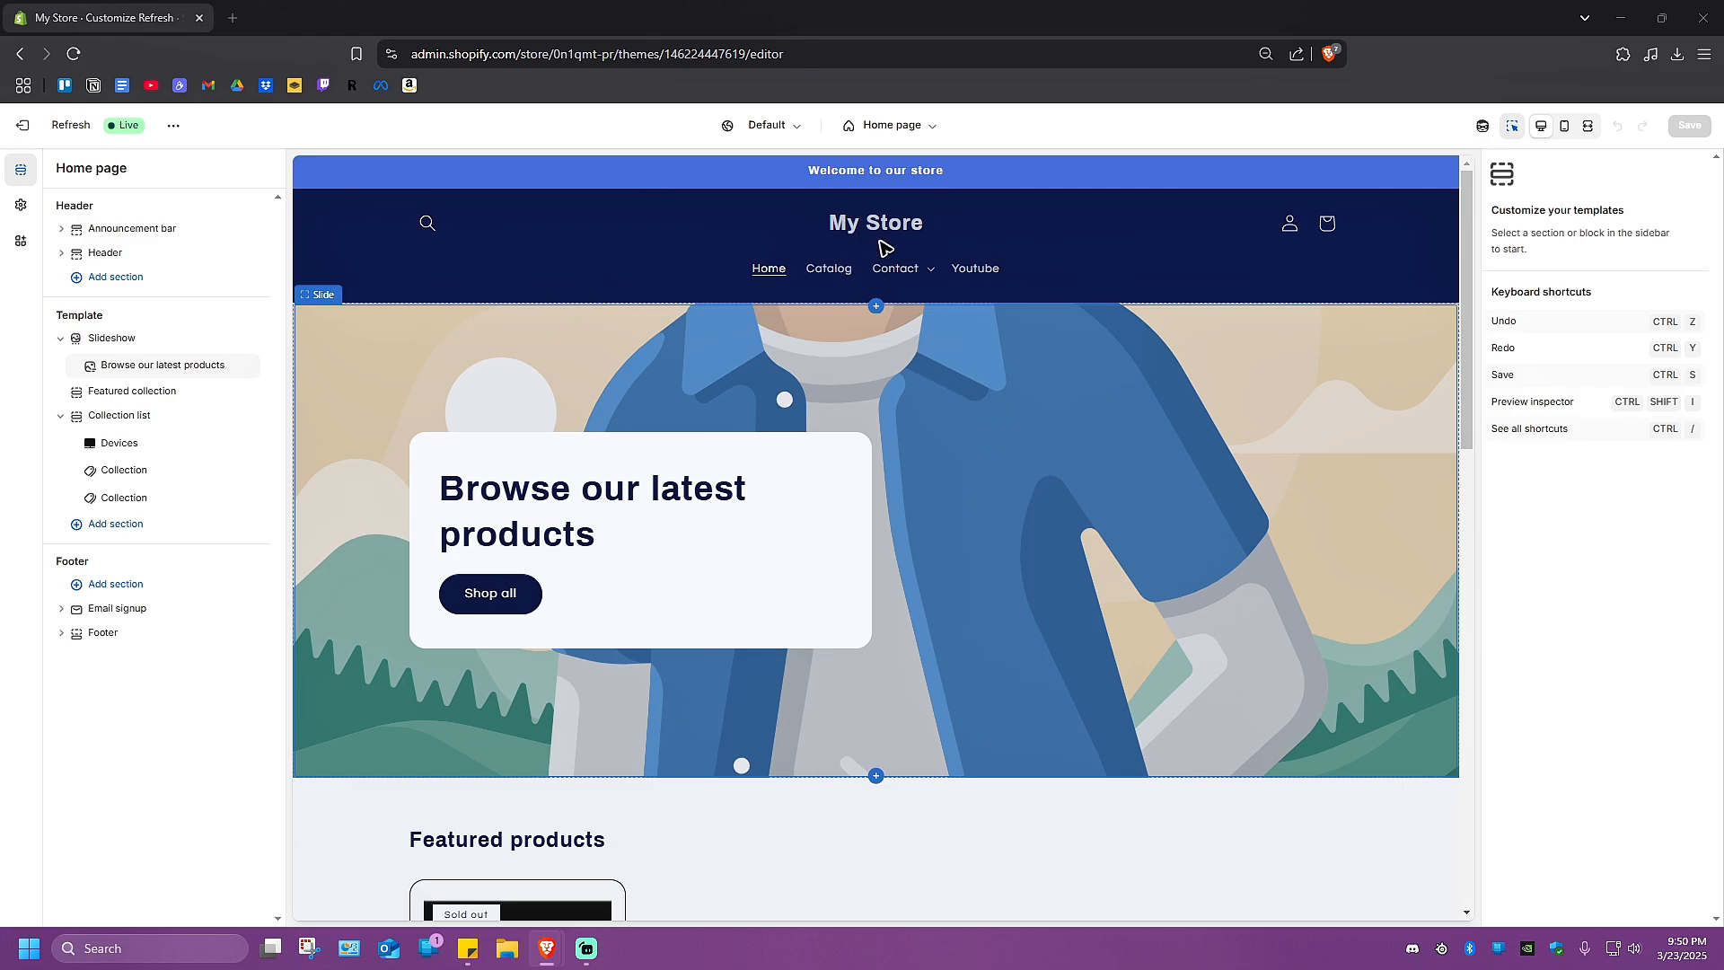
left_click(930, 130)
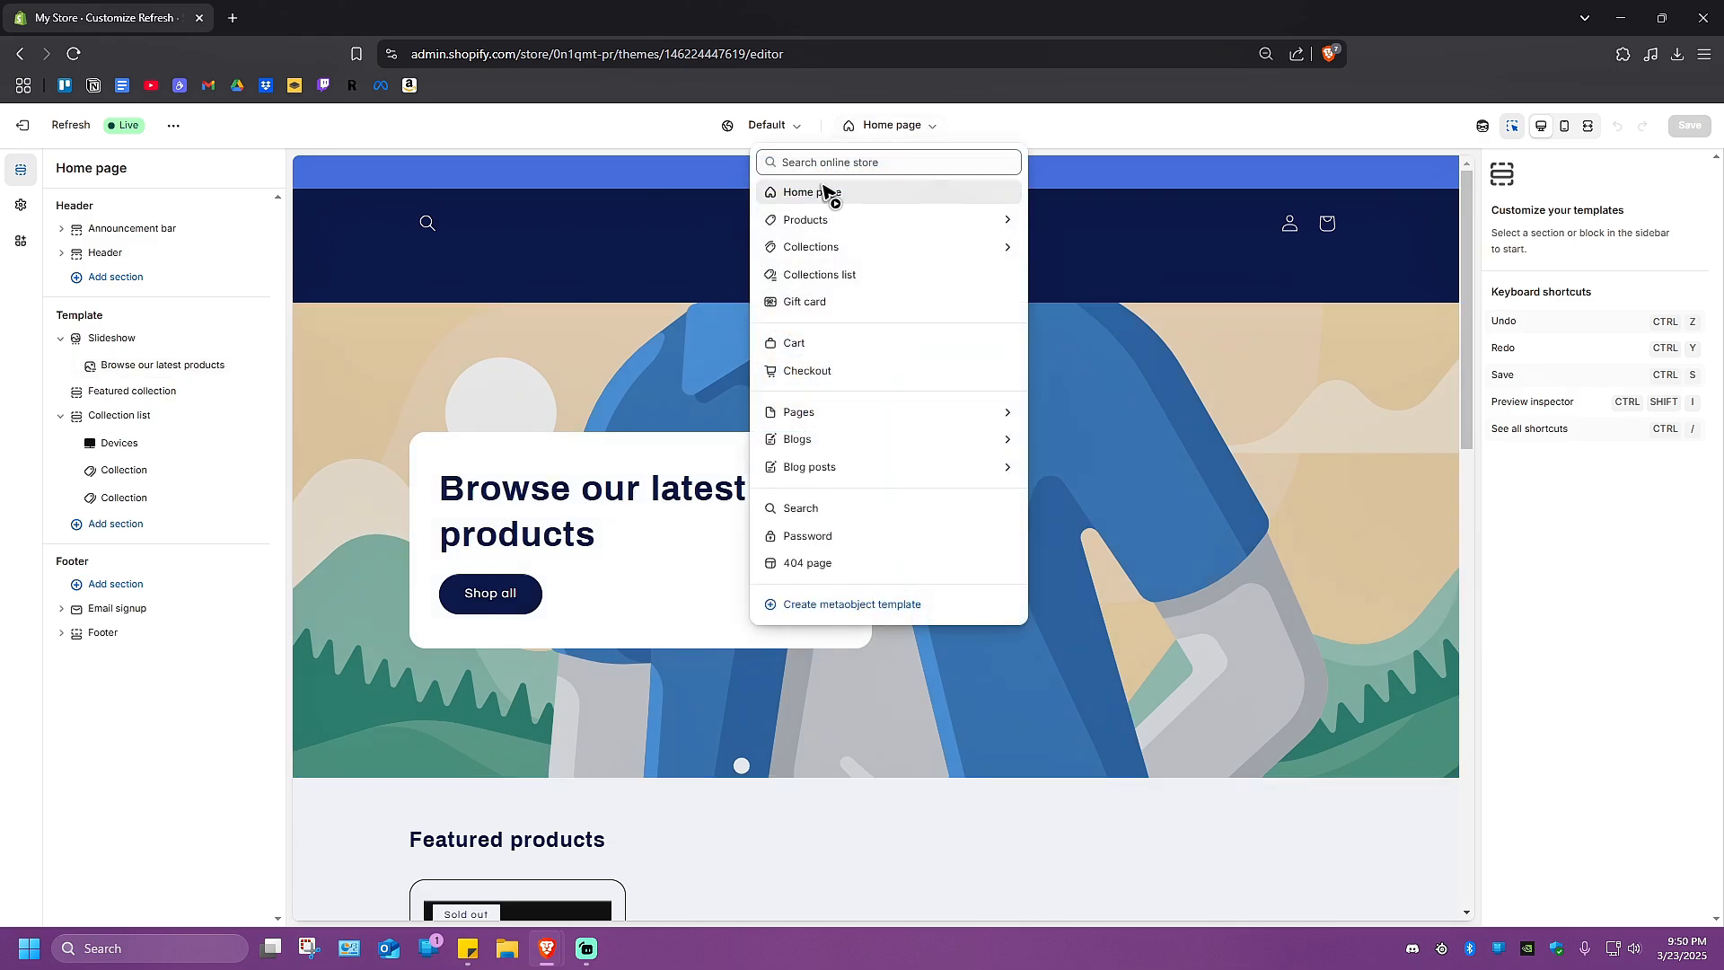
left_click(840, 218)
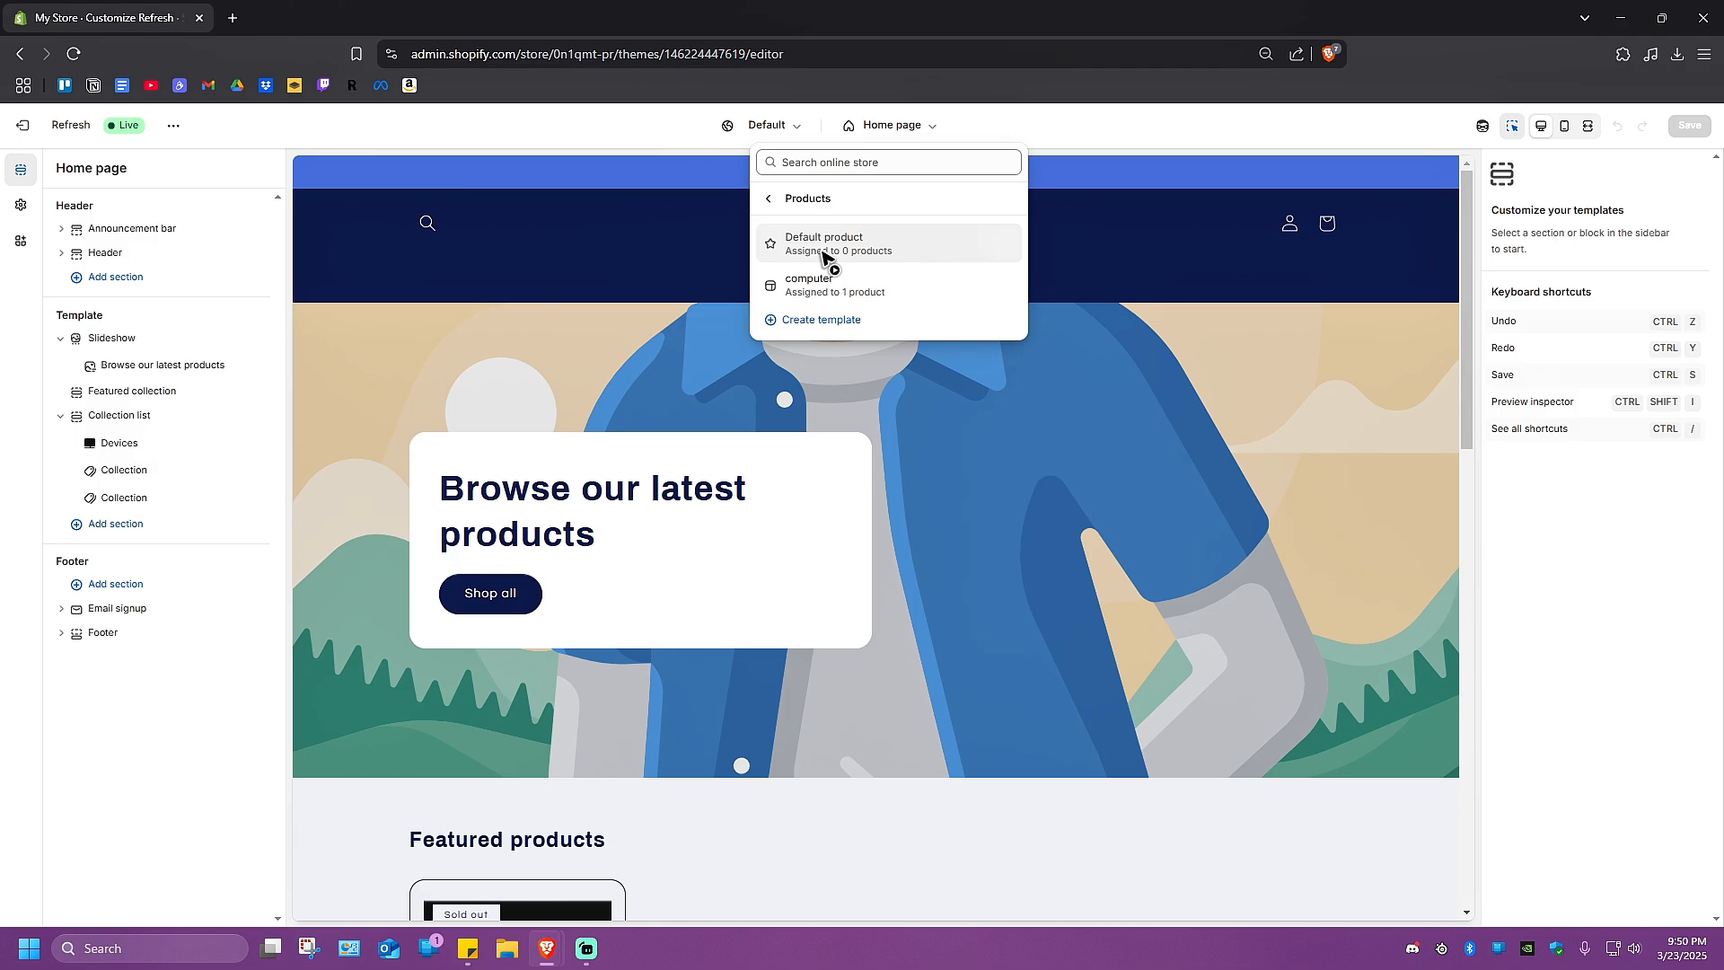
left_click(853, 292)
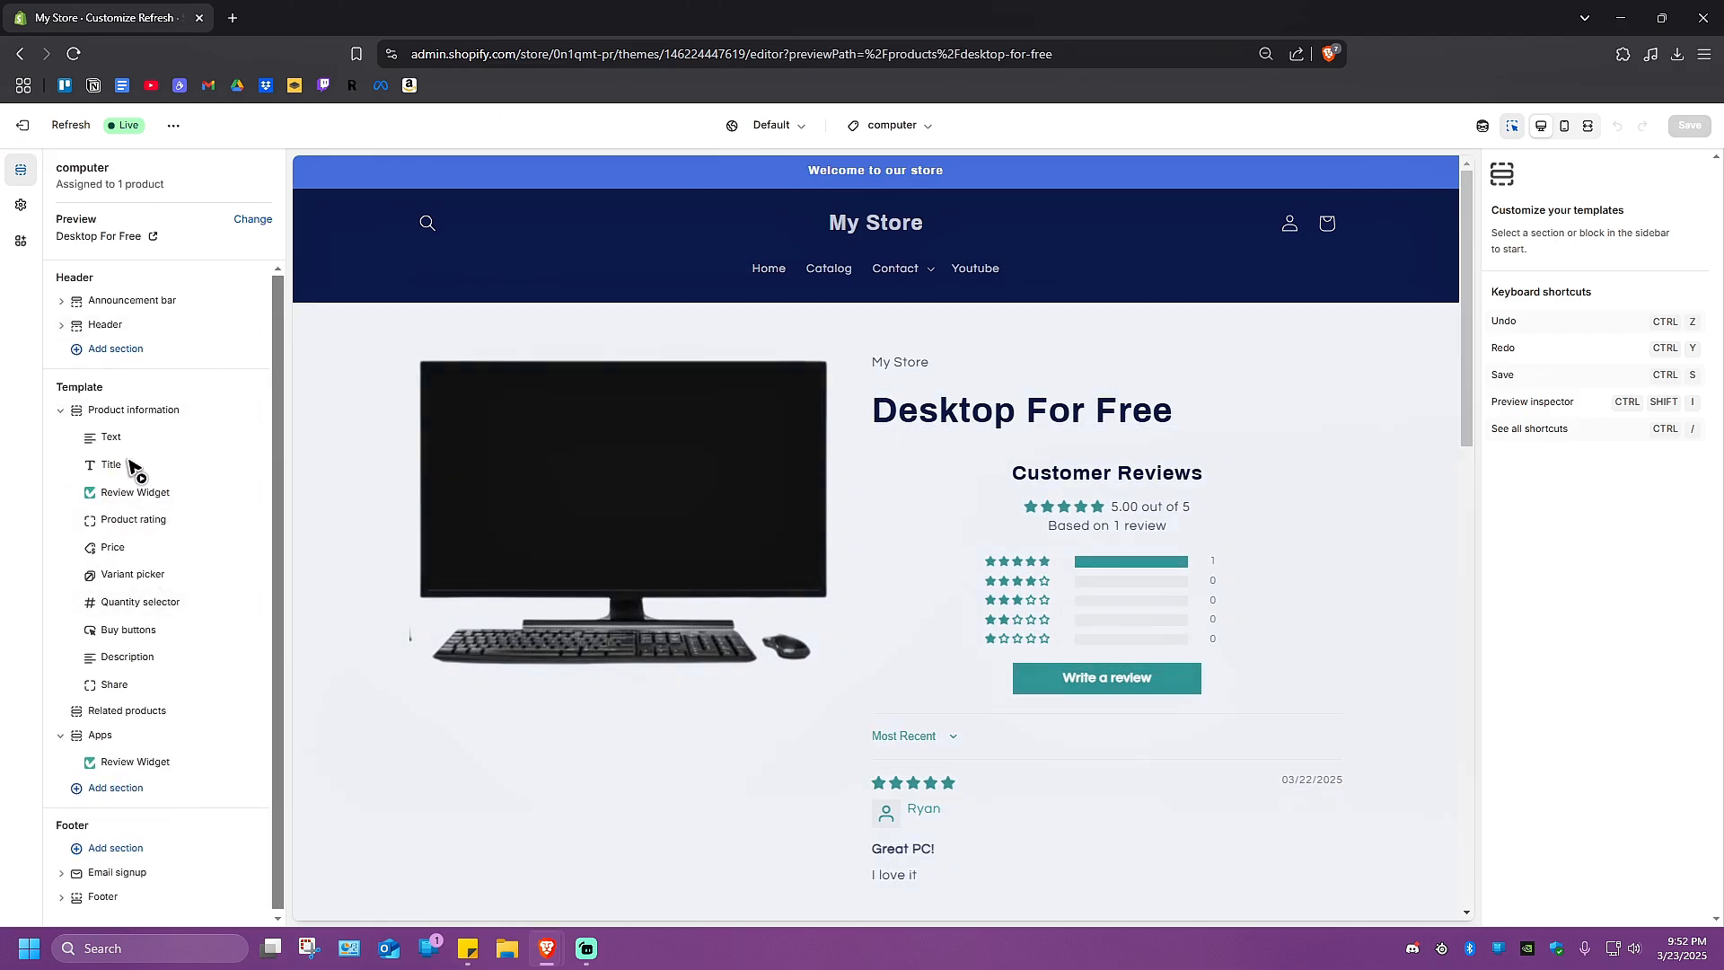
Try to add a Pop-up block below the product title, labelled "Size chart for this computer", and choose its page.
mouse_move(139, 510)
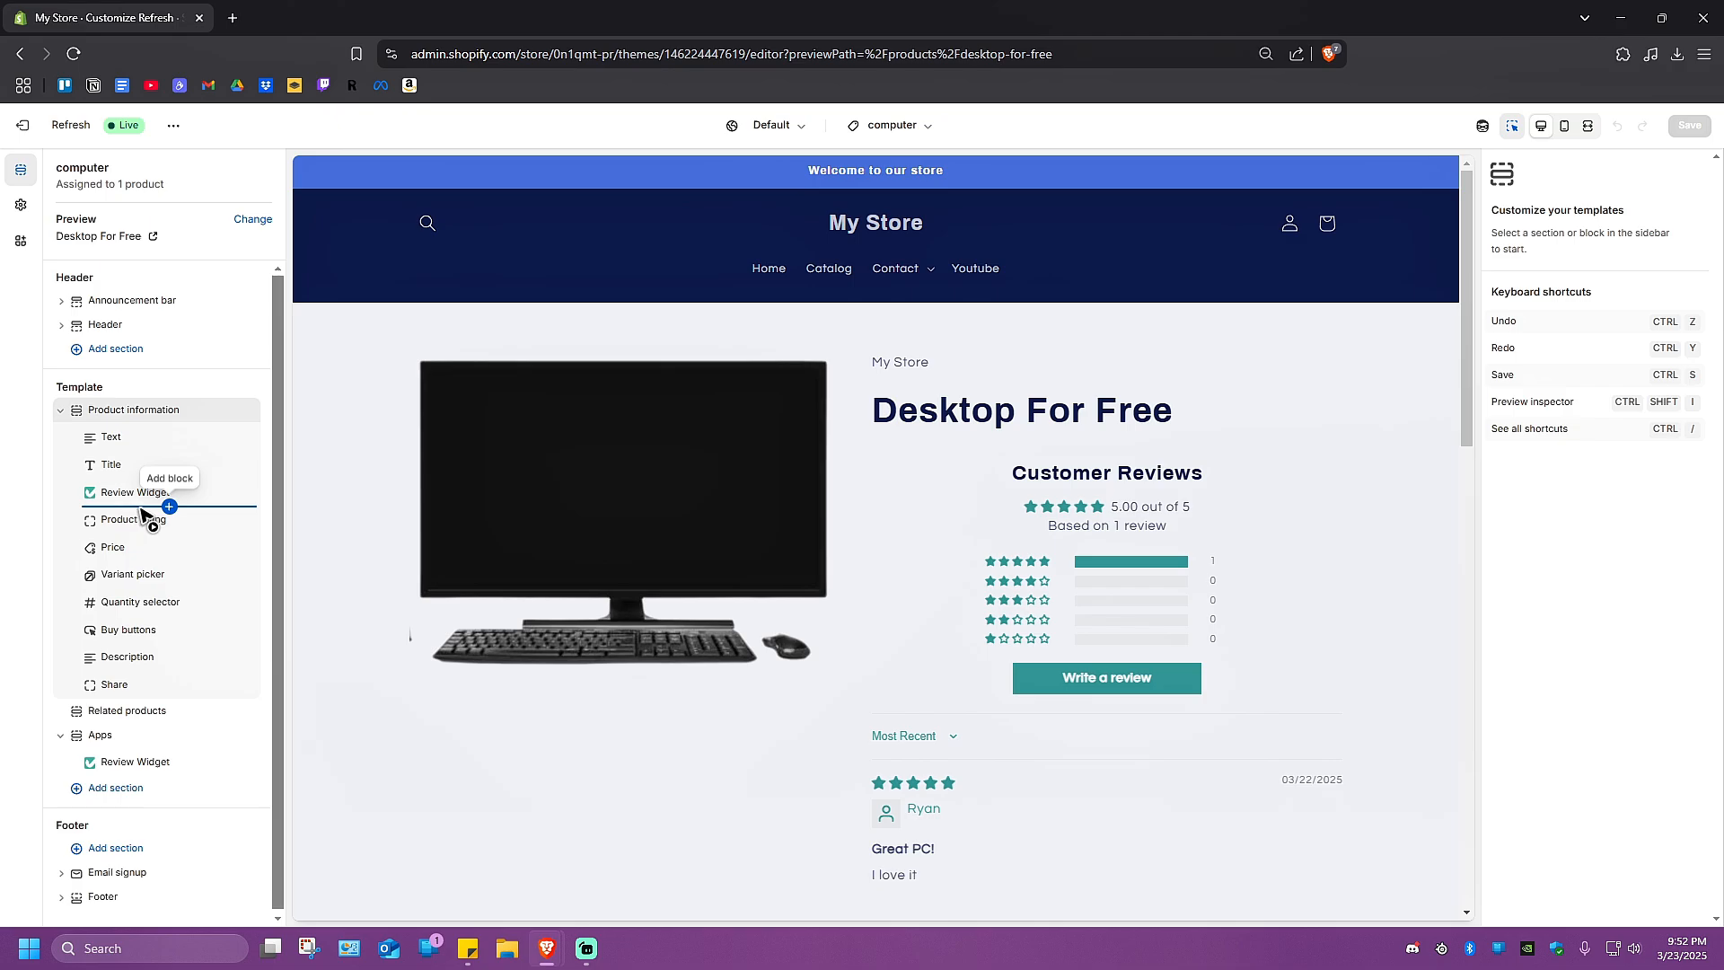
mouse_move(167, 537)
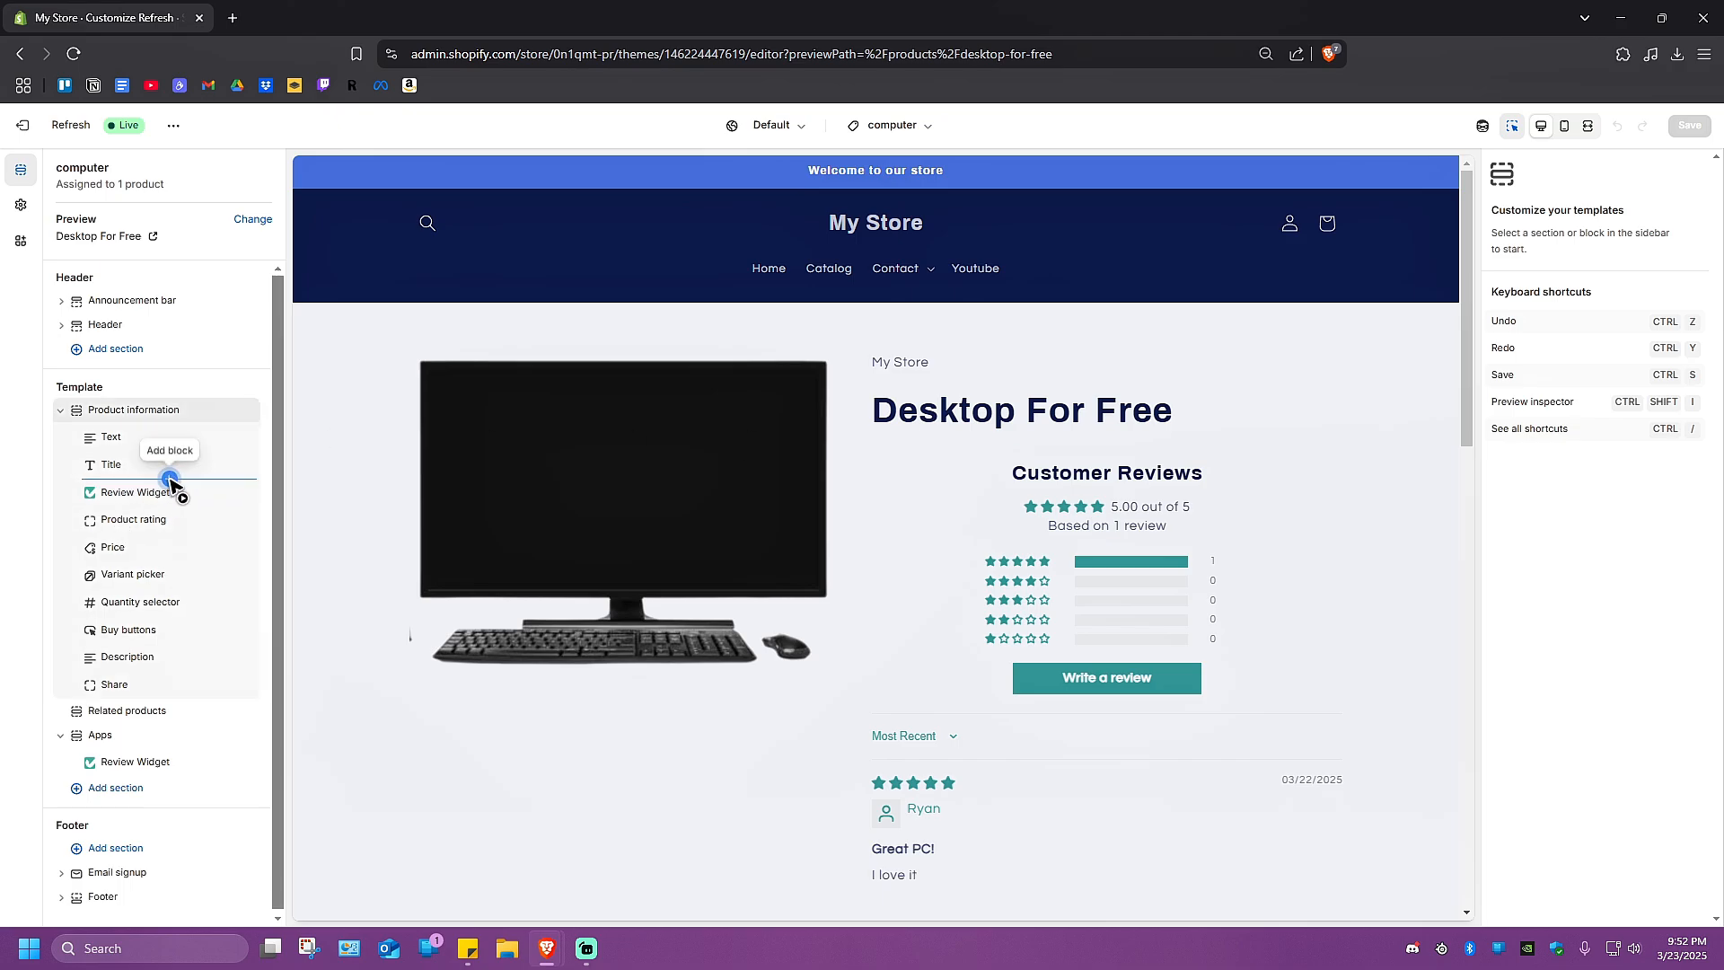
left_click(170, 479)
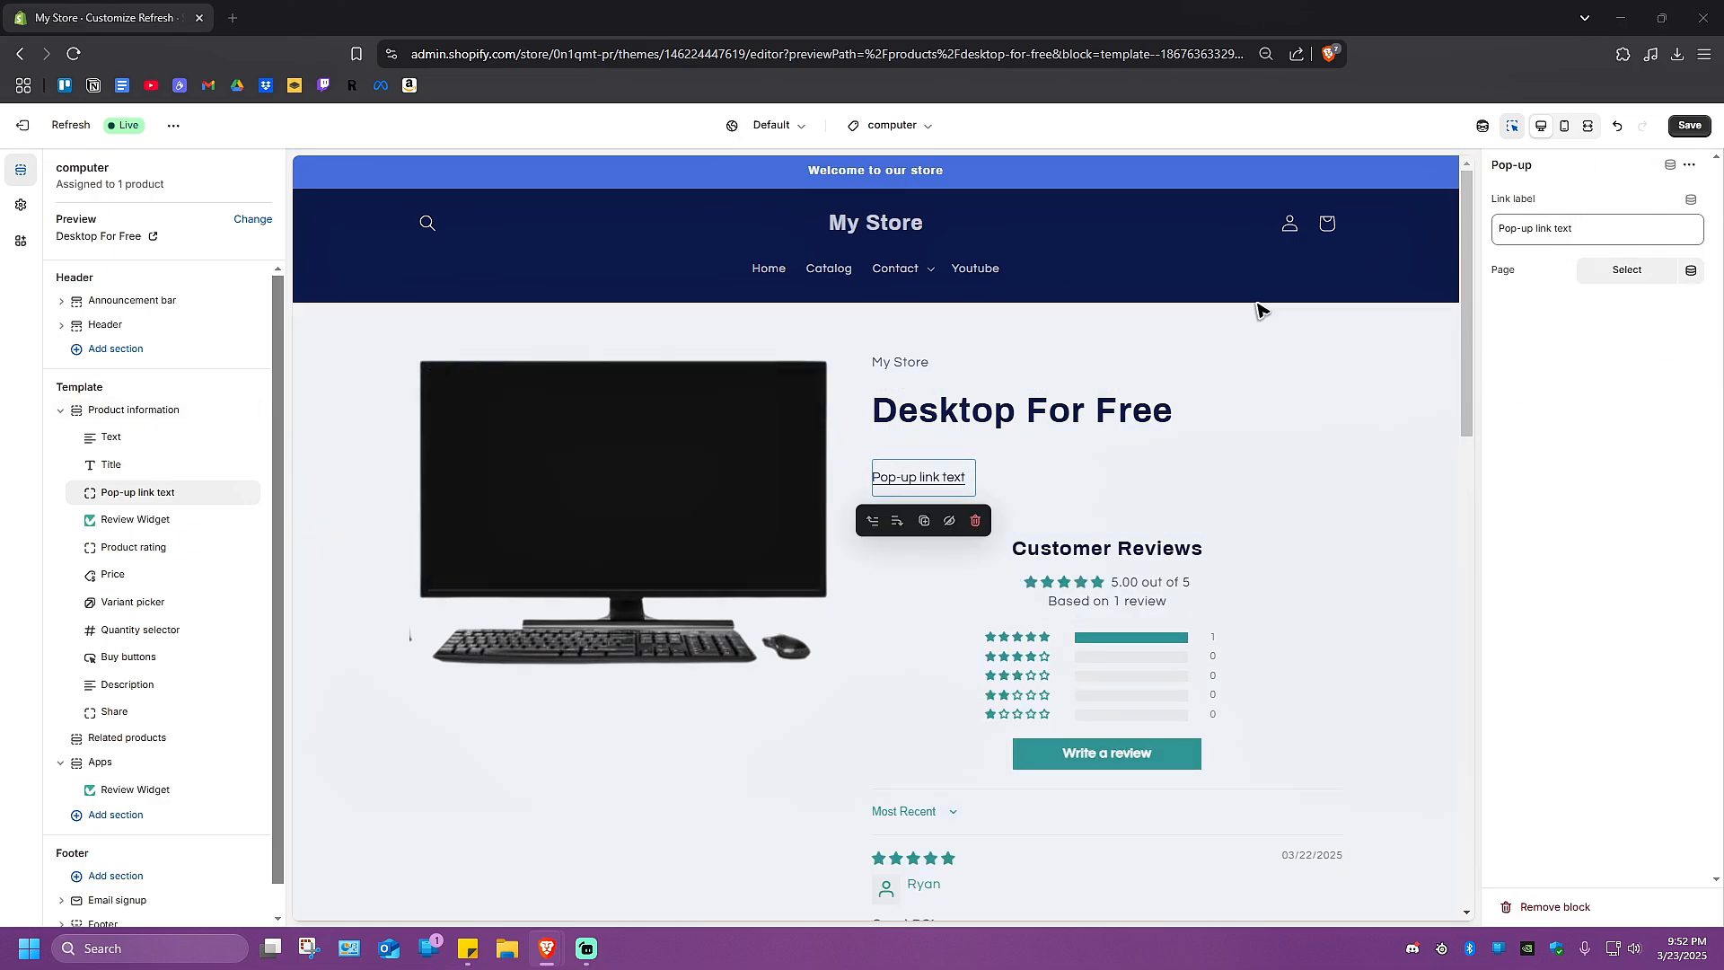
triple_click(1606, 229)
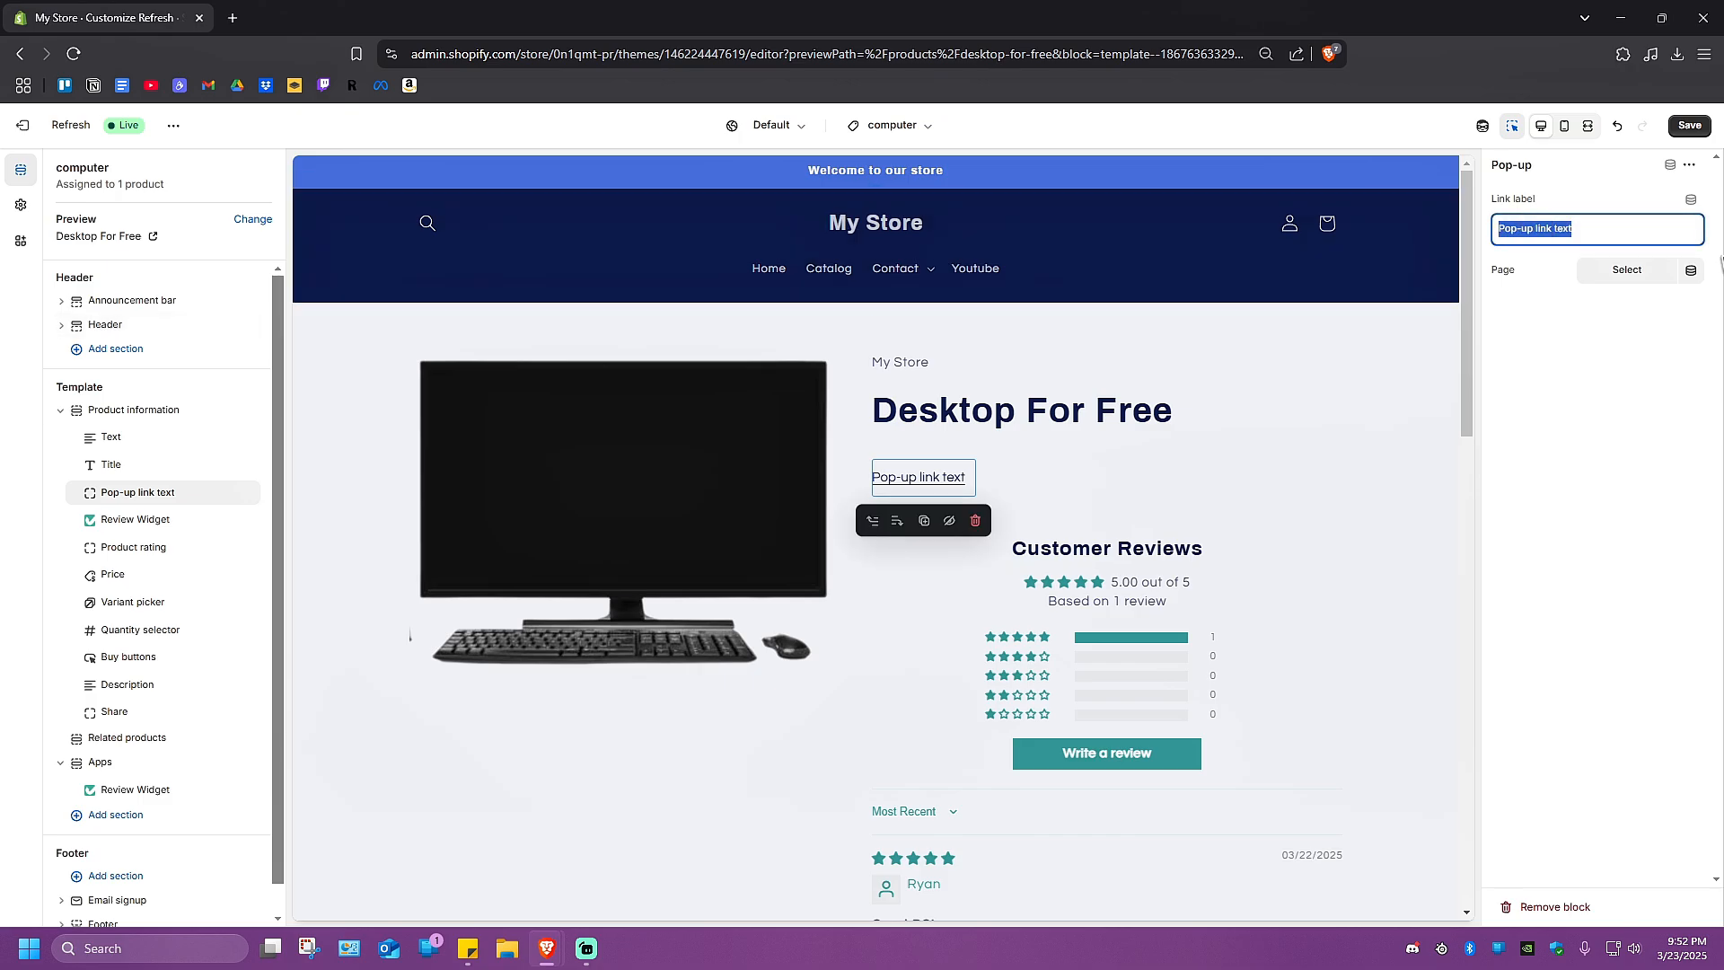
type("Size chart for this computer")
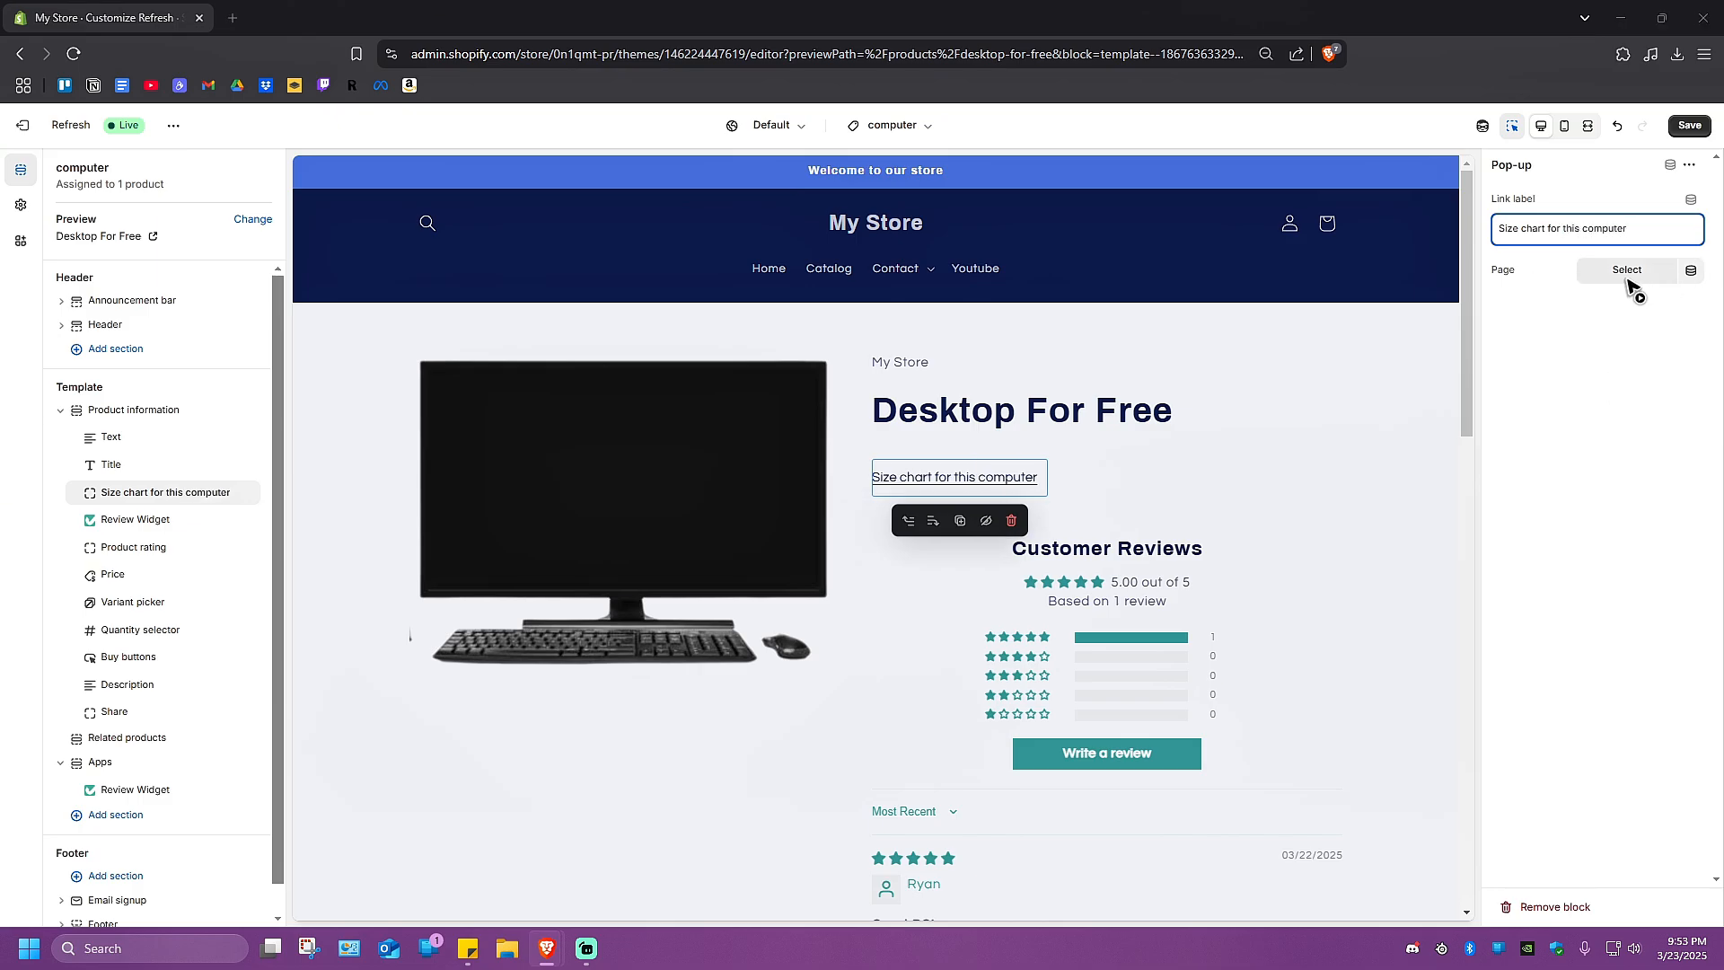
left_click(1629, 276)
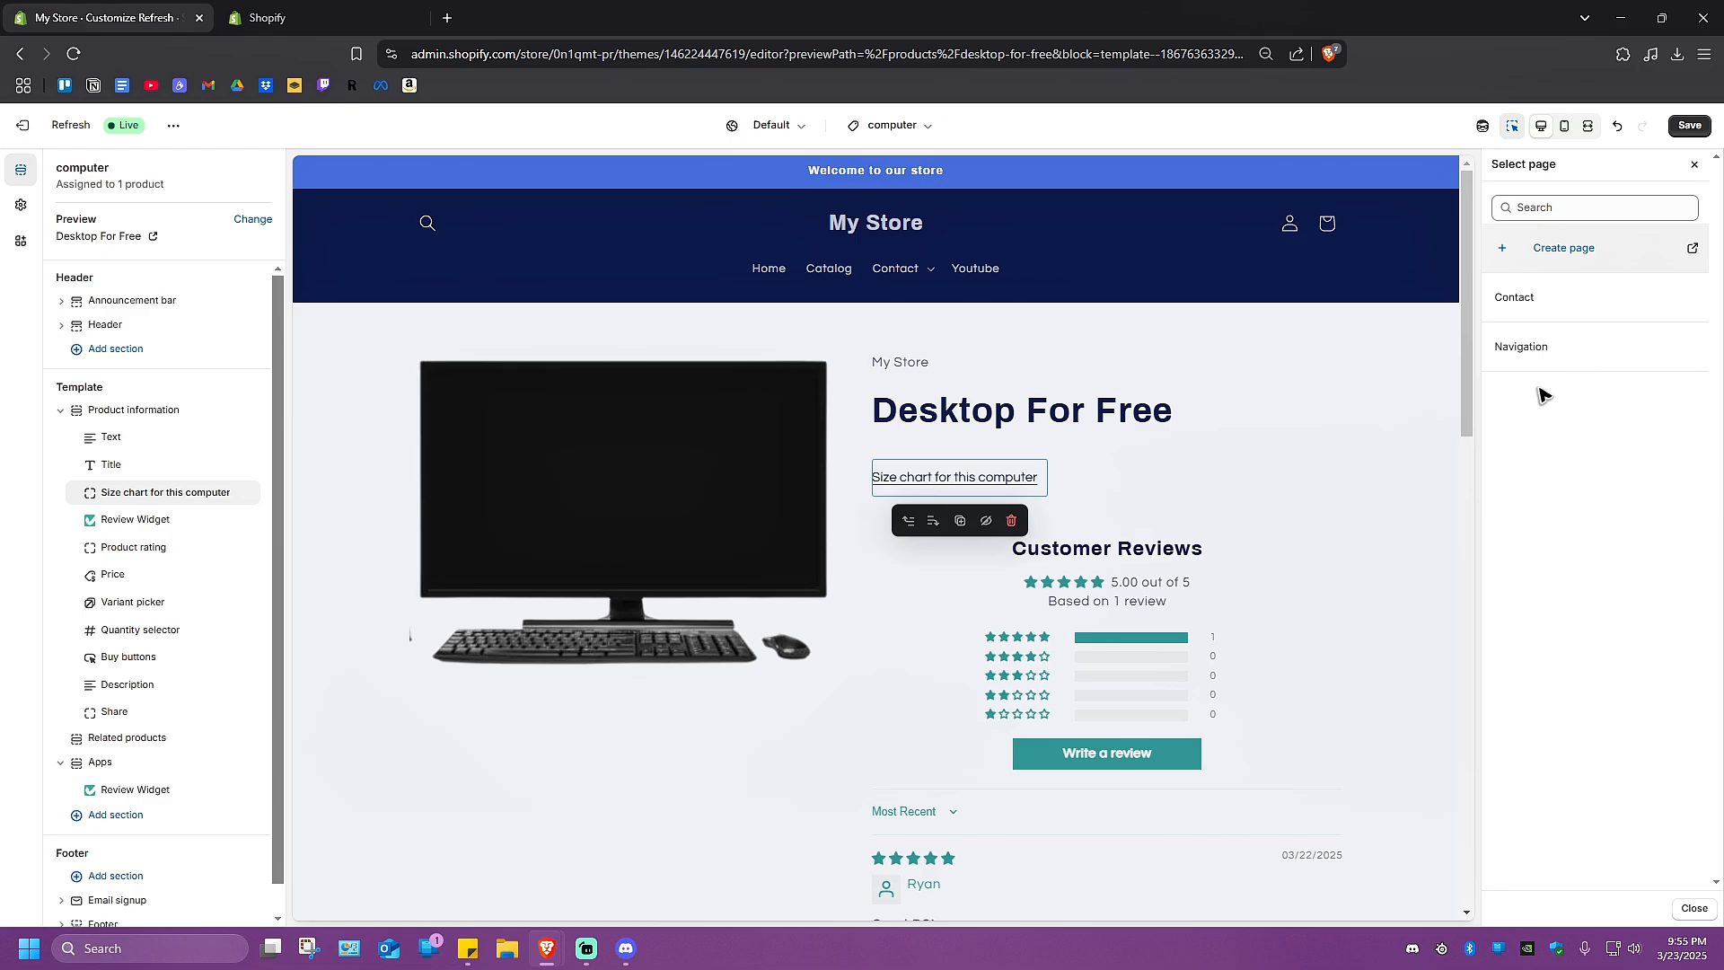
Set the Size Chart page's visibility to Visible and save the page.
key("ctrl+Tab")
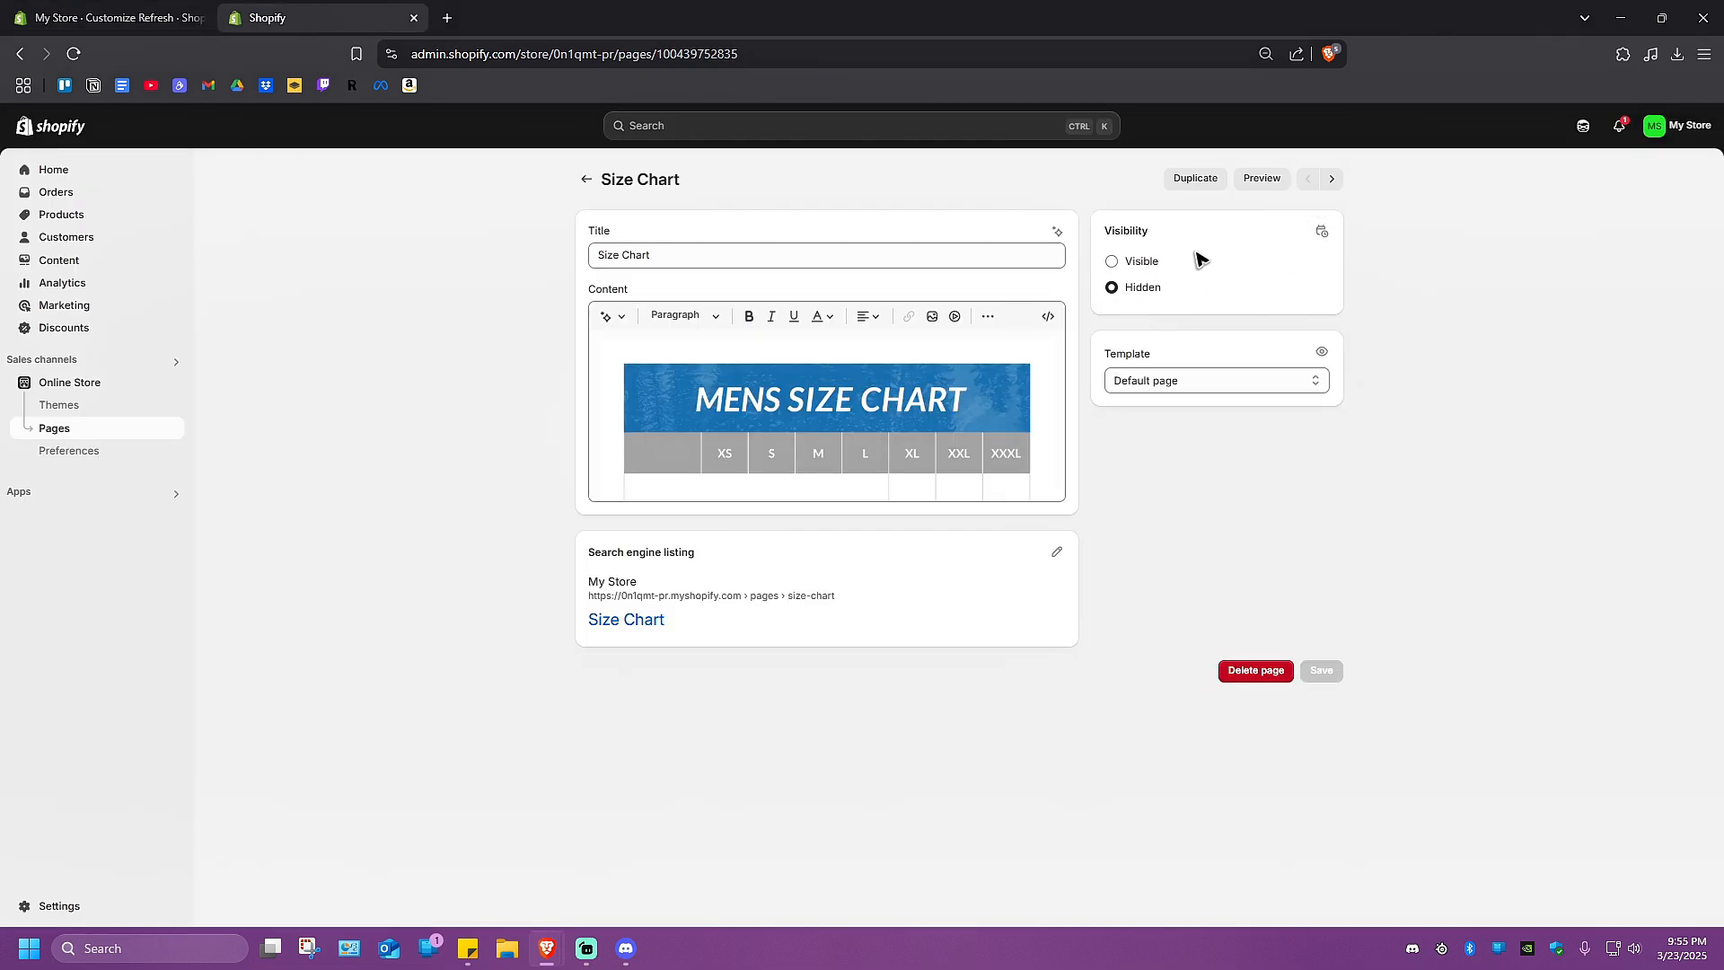
left_click(1139, 262)
left_click(1321, 672)
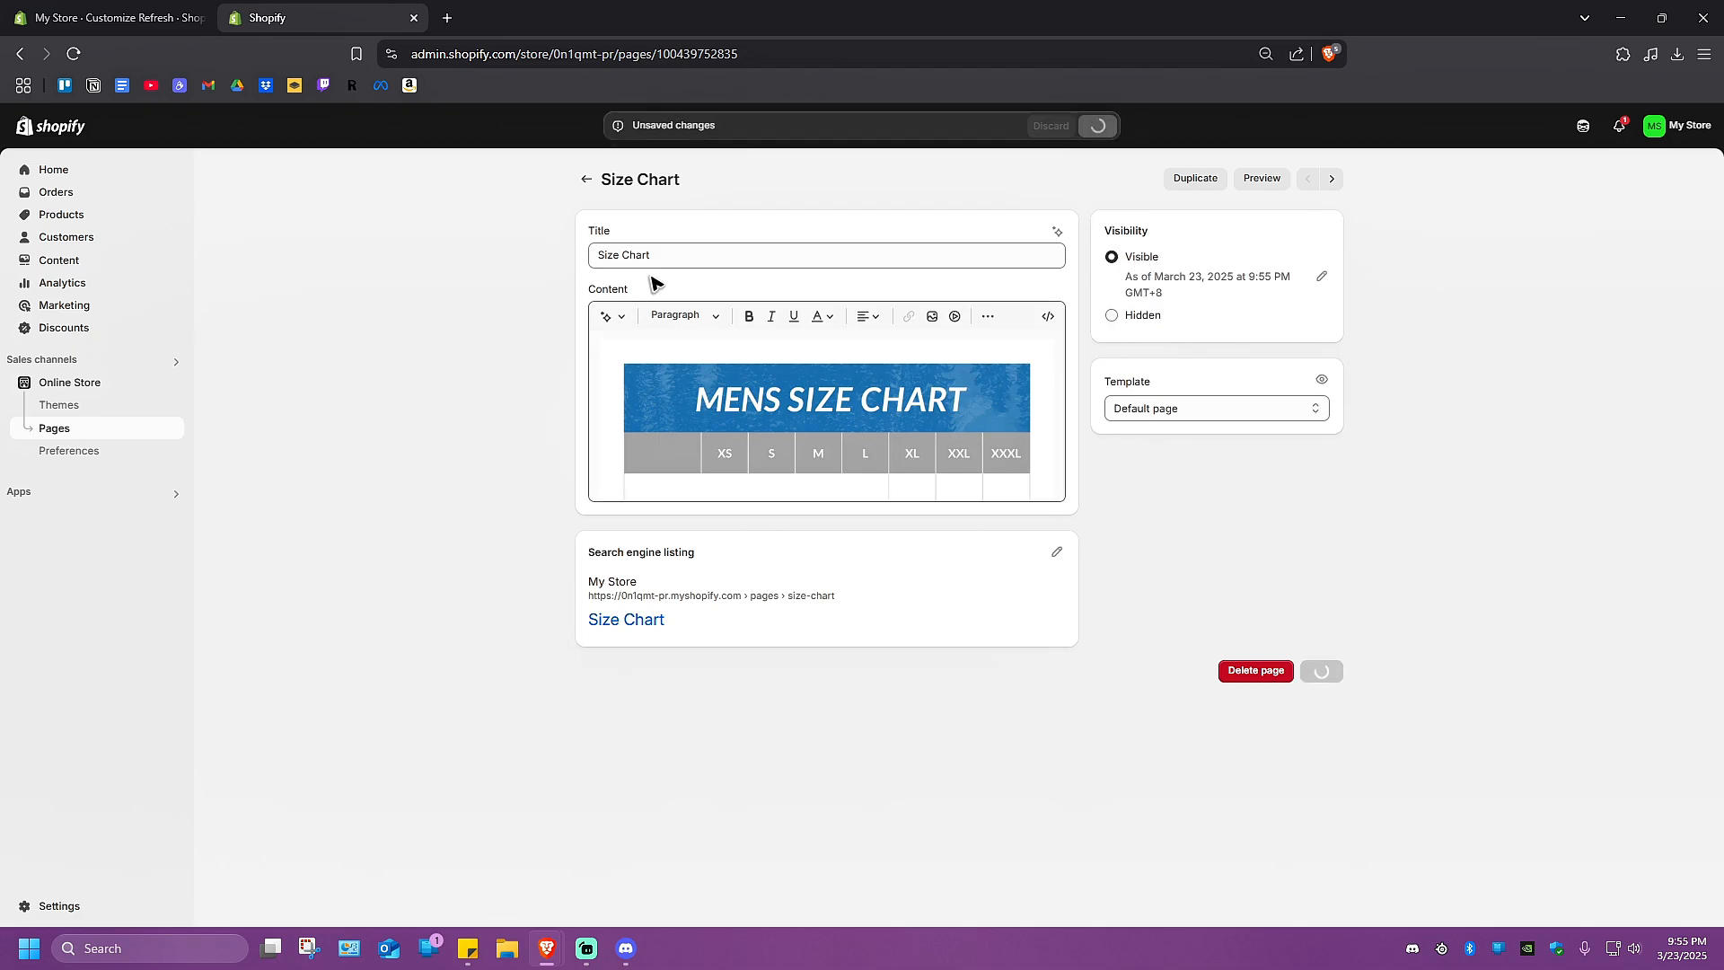
Reload the theme editor, discarding unsaved changes, and add a Pop-up block below the Title in Product information.
key("ctrl+Tab")
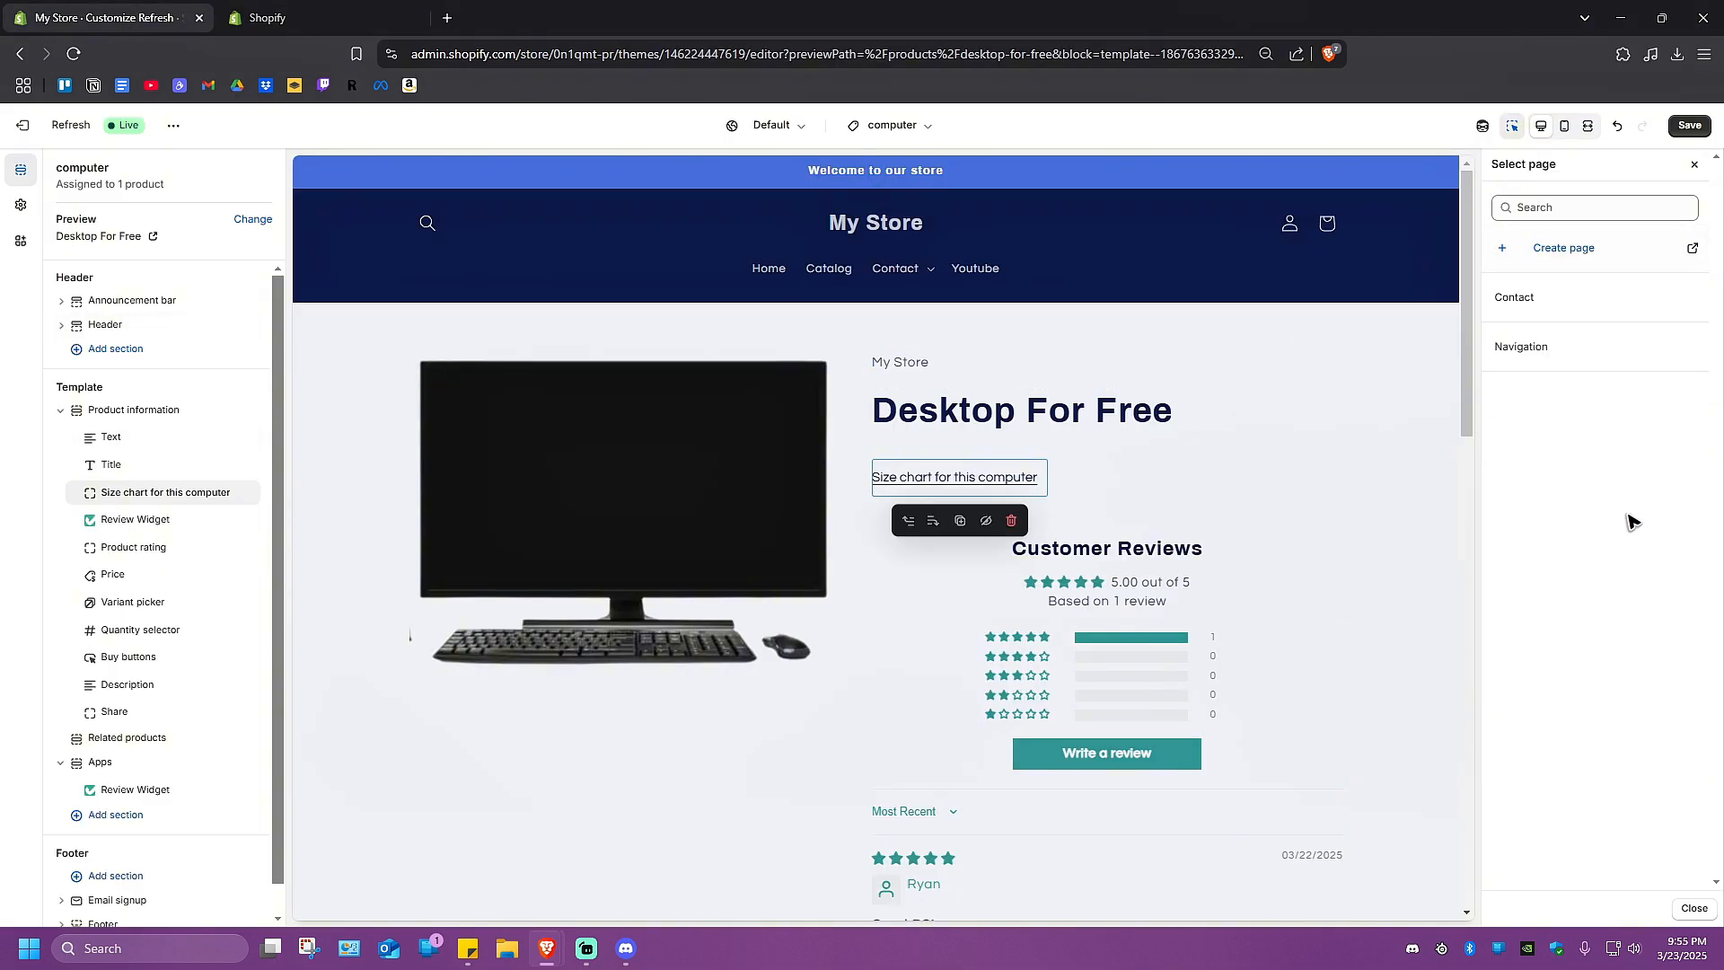
key("F5")
left_click(950, 171)
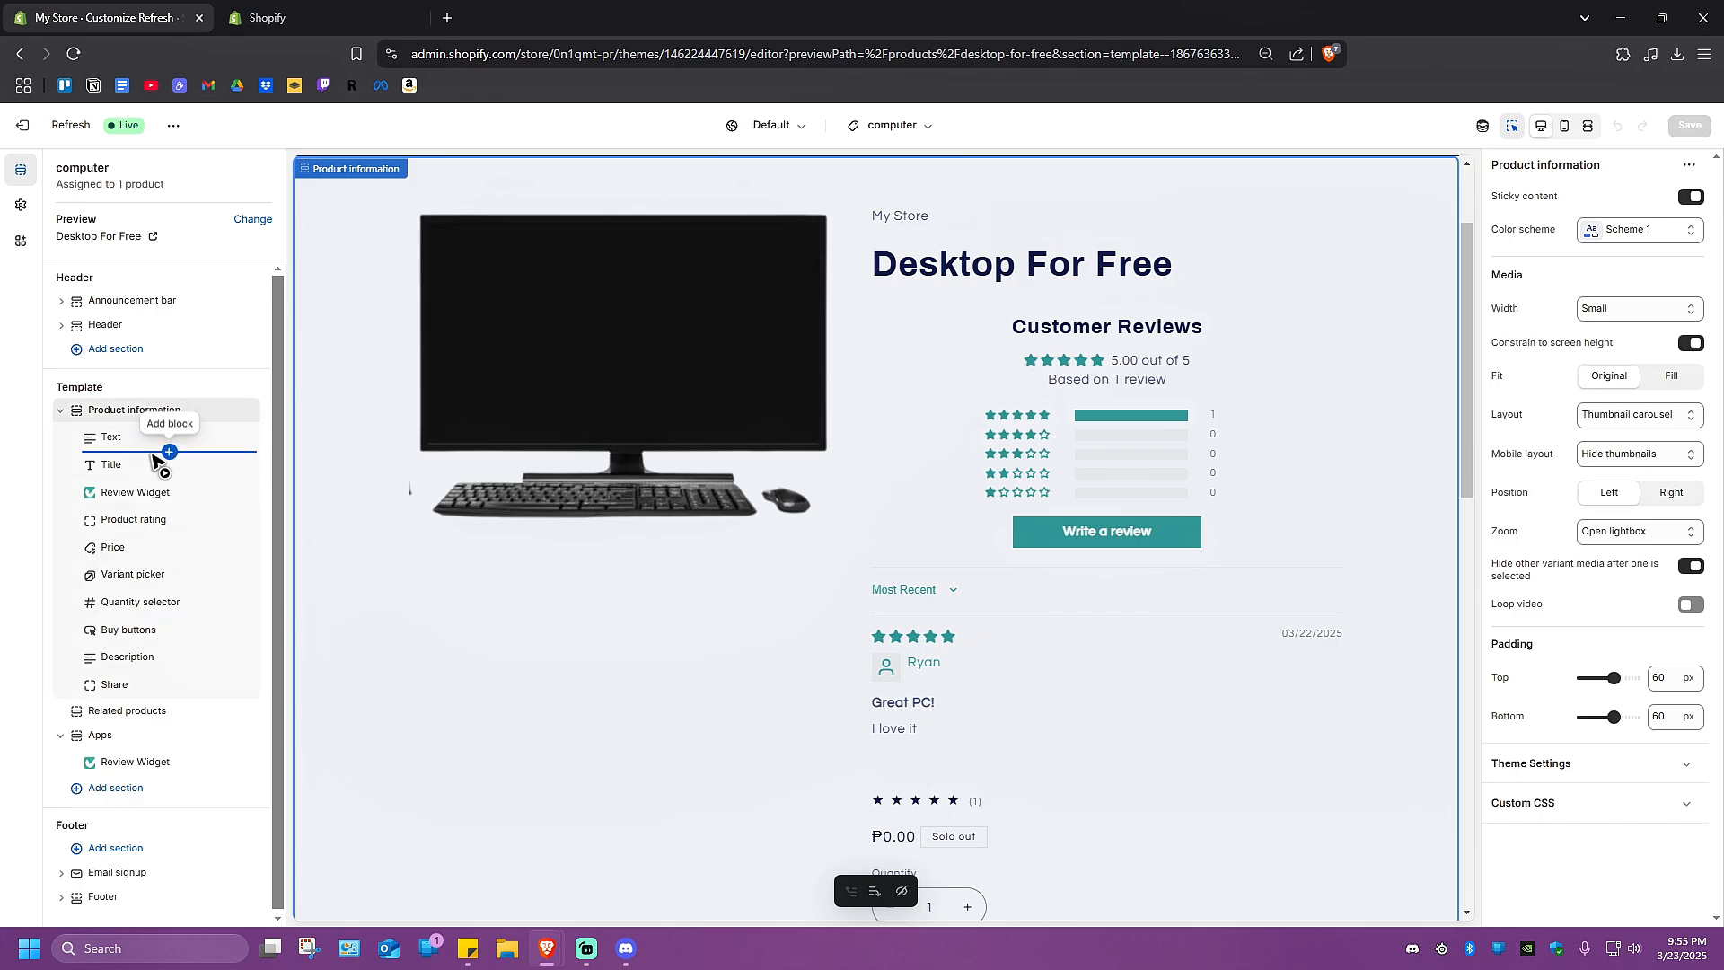
left_click(170, 478)
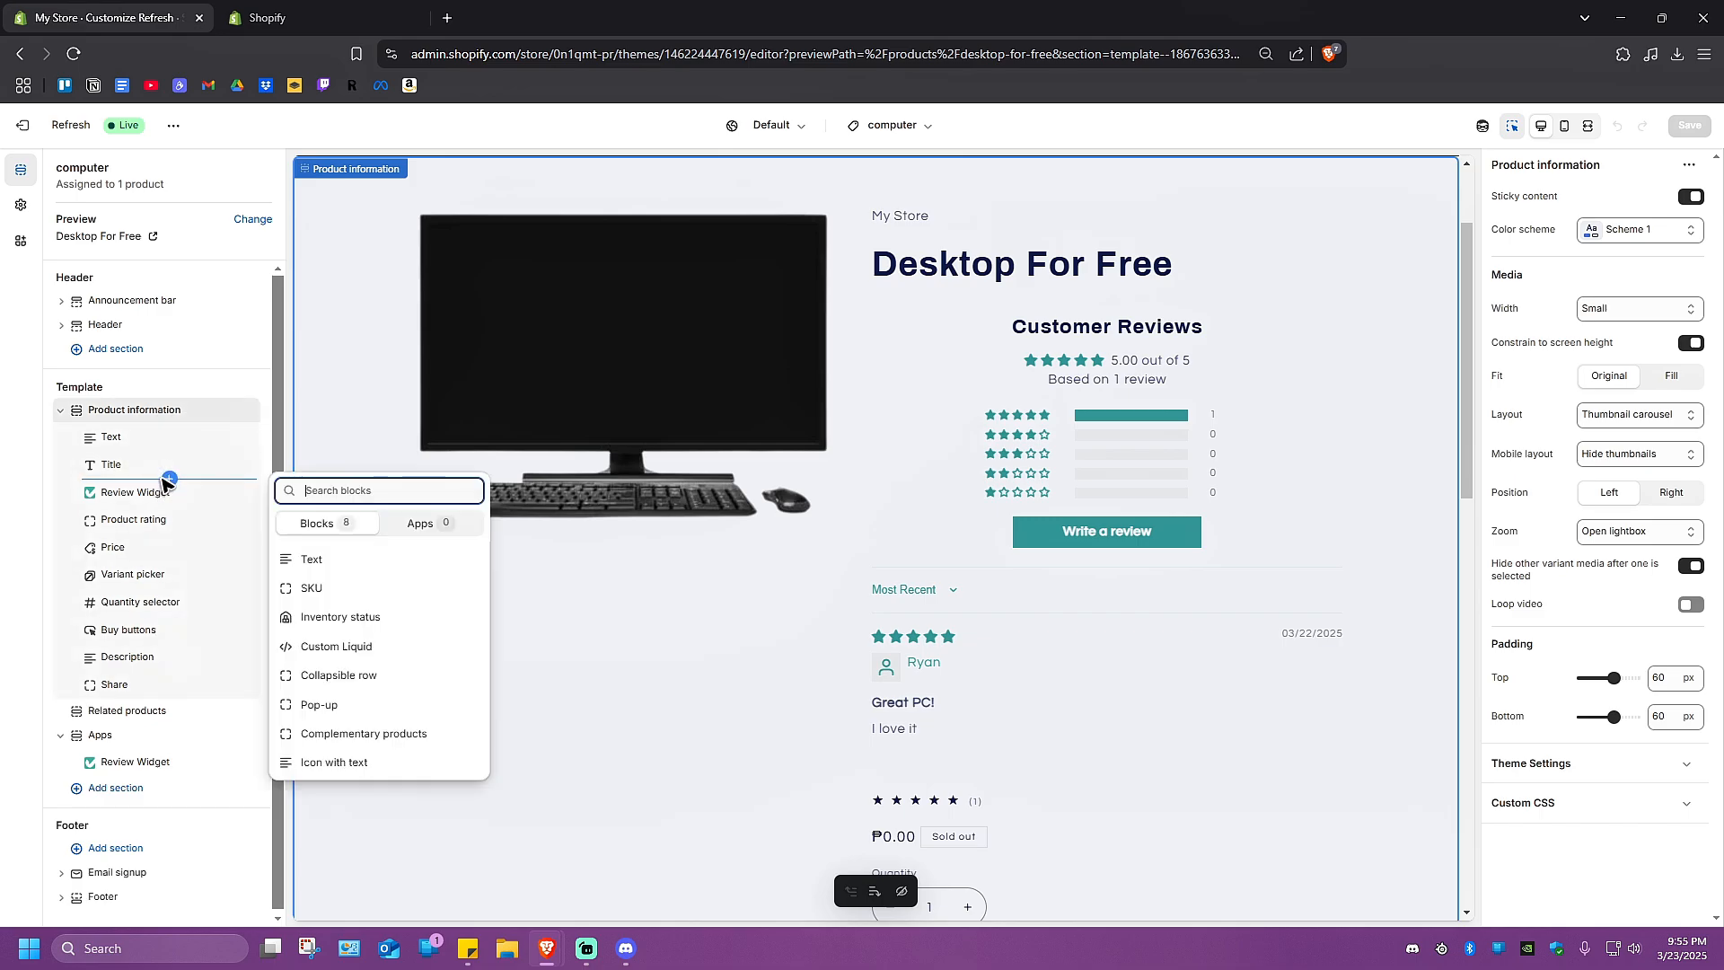
left_click(339, 707)
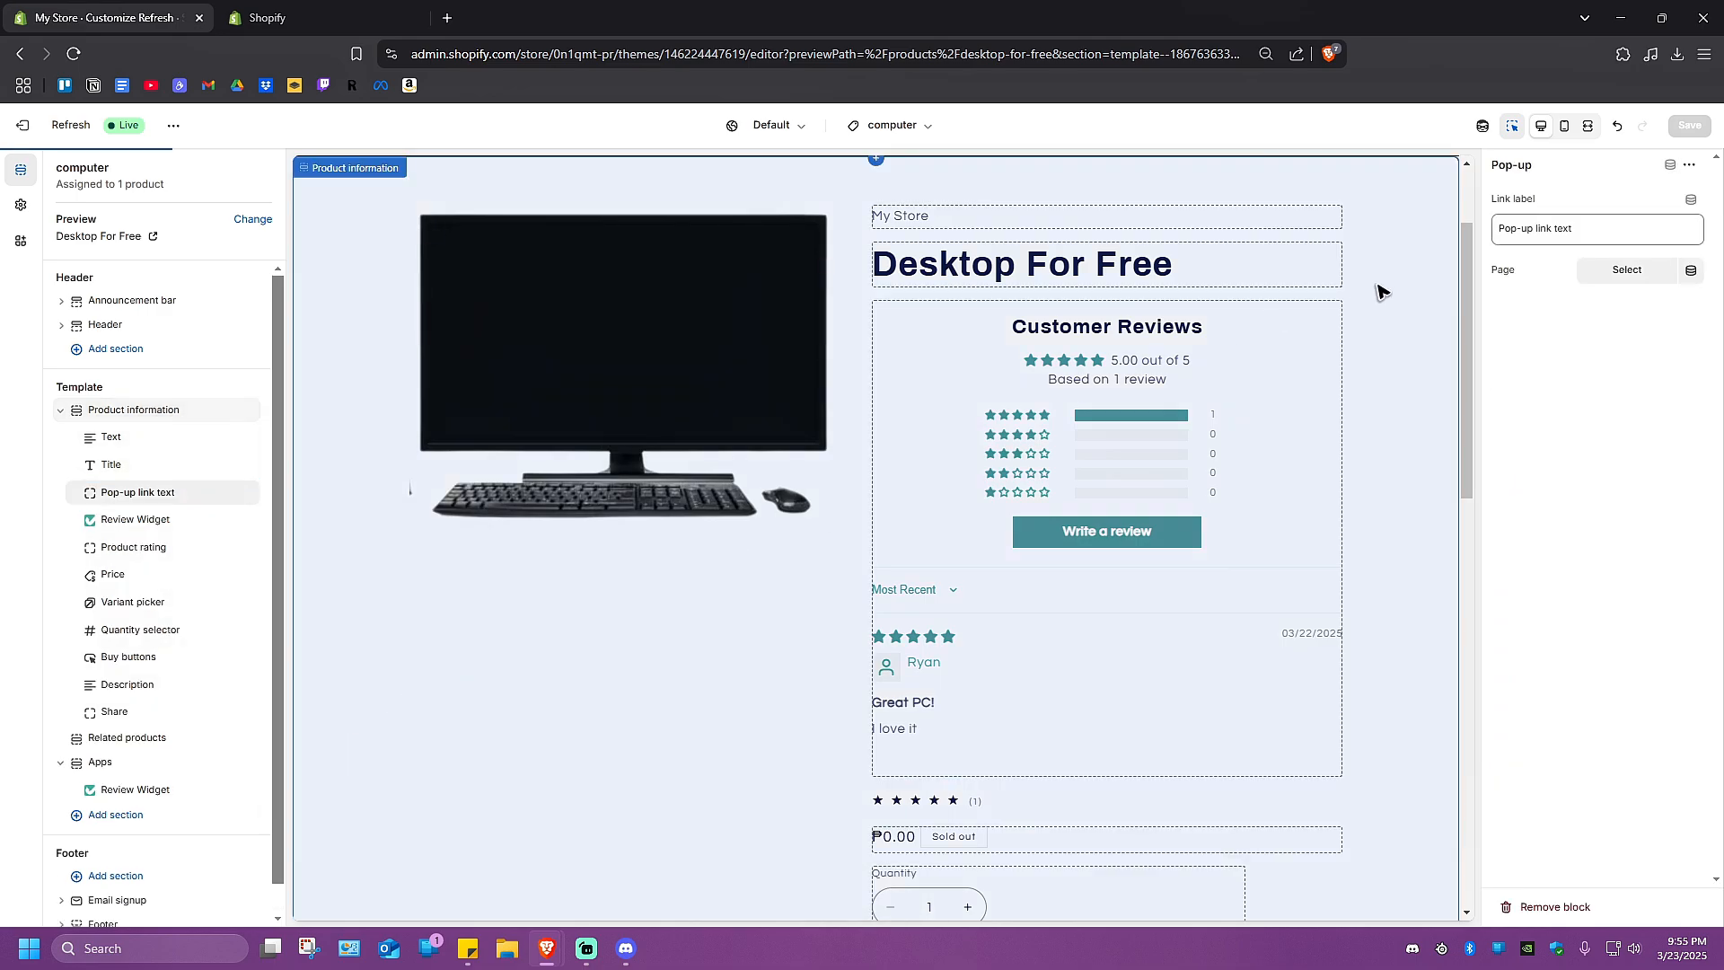
Label the pop-up link "Size Chart for this computer", assign the Size Chart page to it and save the template.
left_click_drag(1594, 228, 1486, 228)
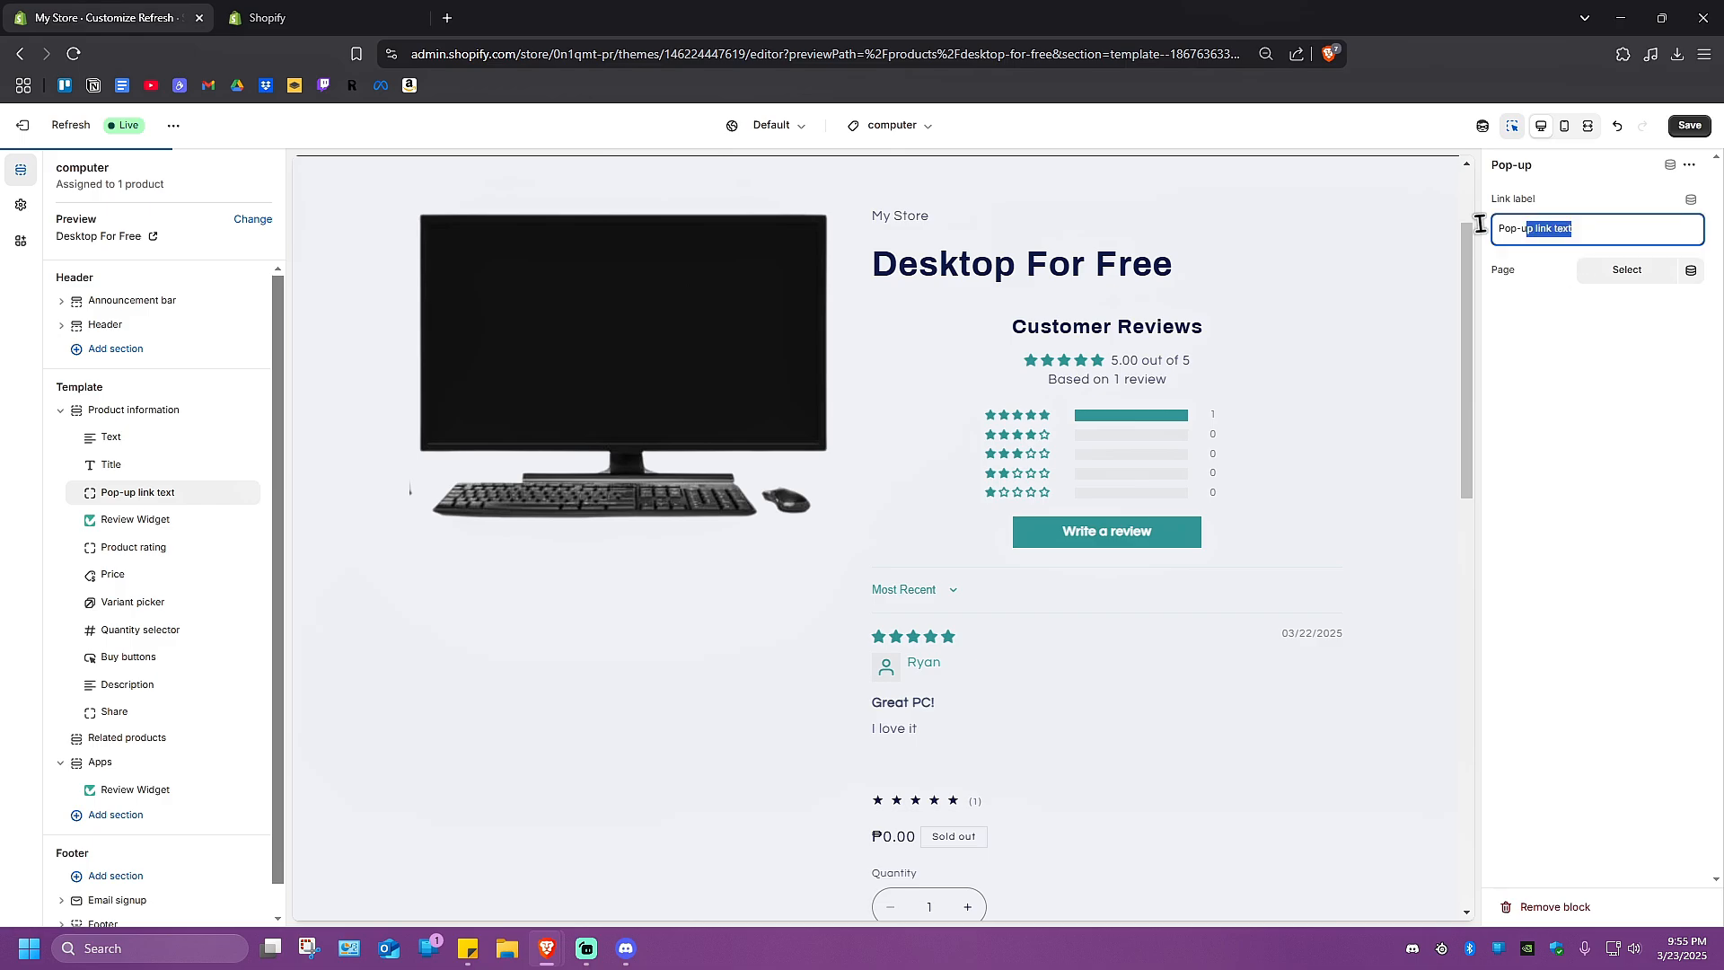
type("Size Chart for this computer")
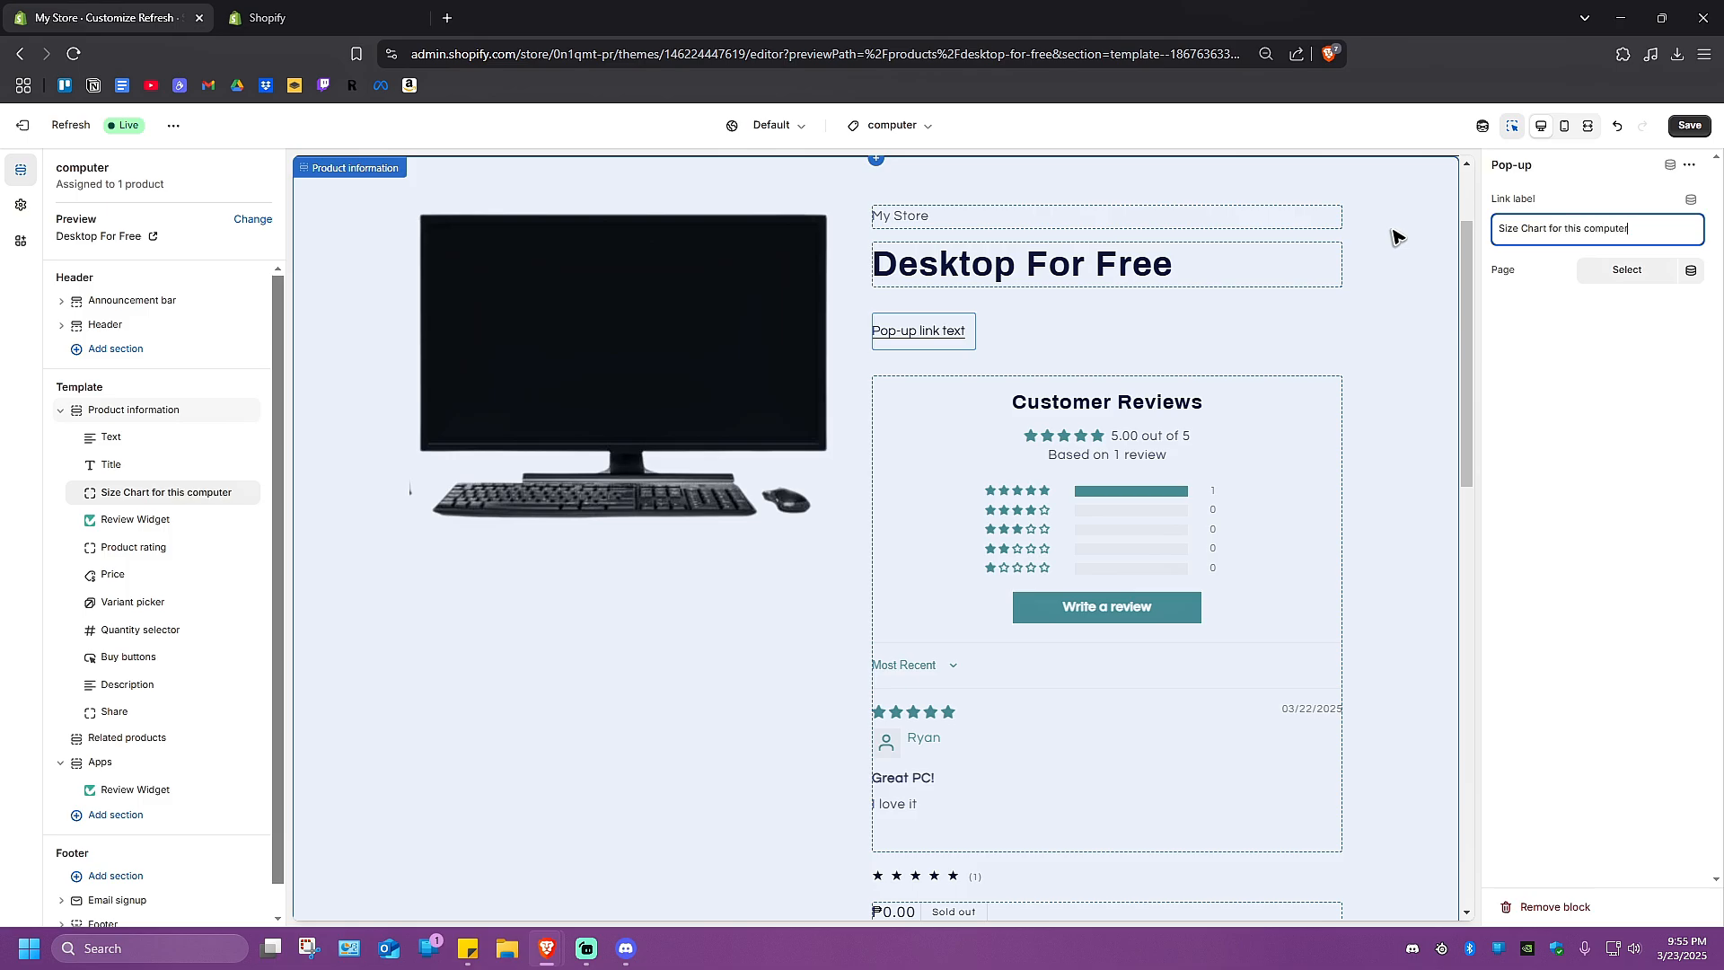
left_click(1628, 397)
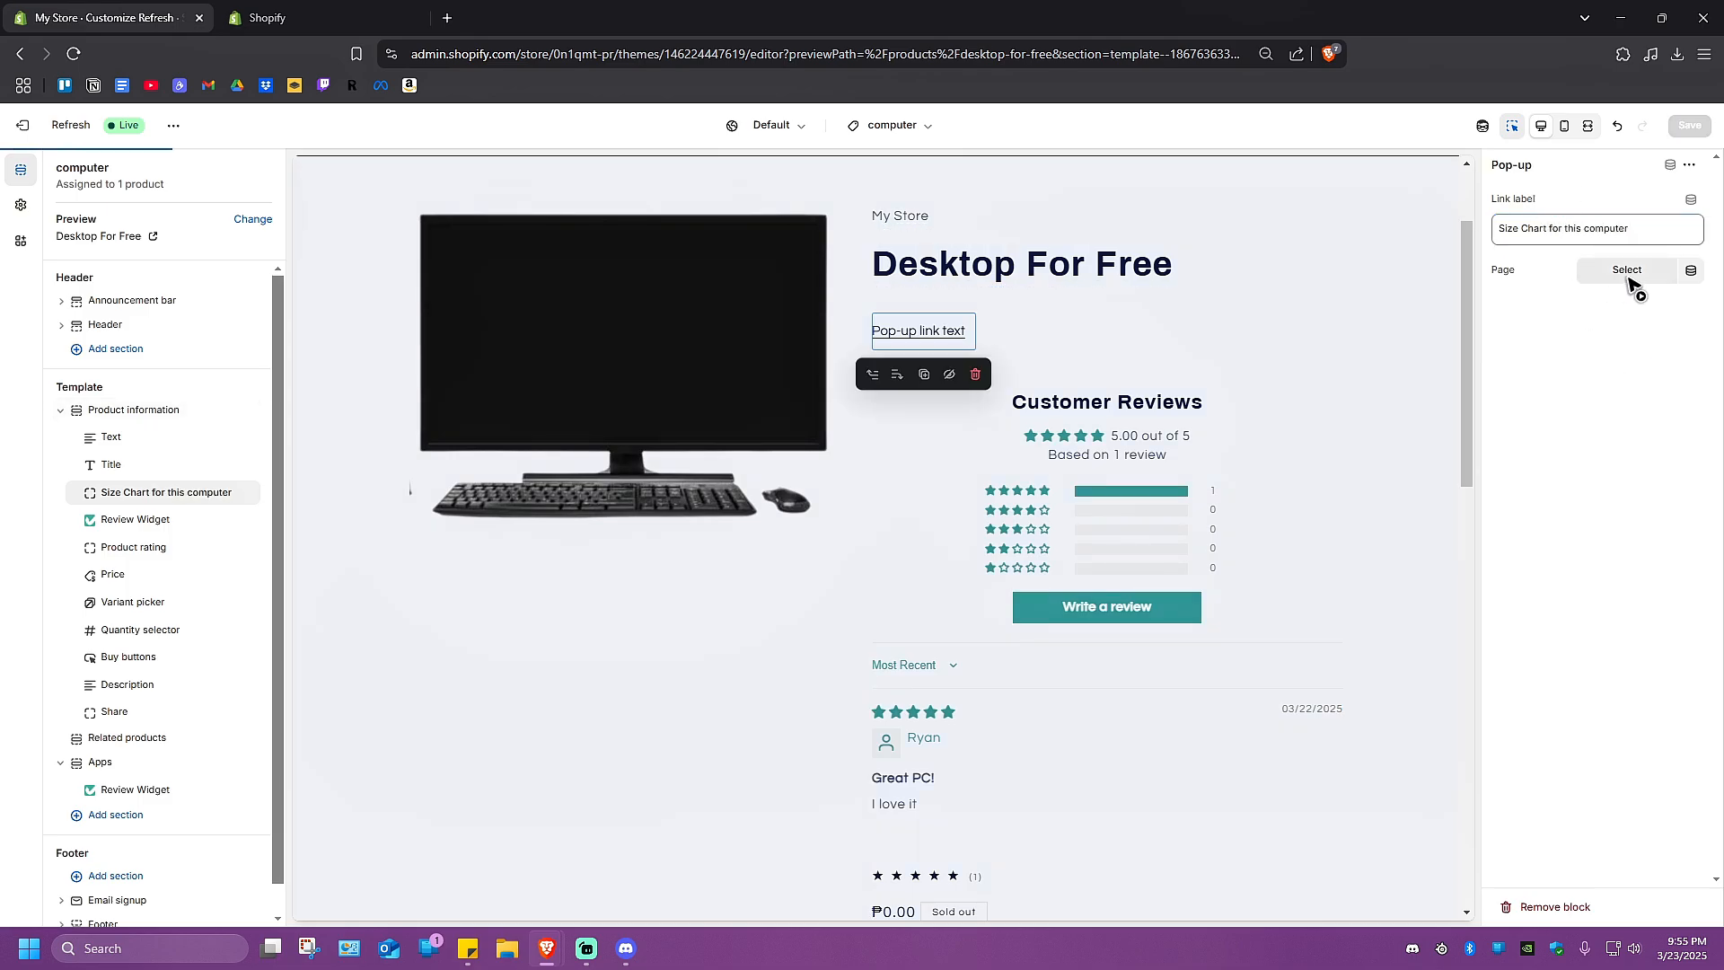
left_click(1627, 270)
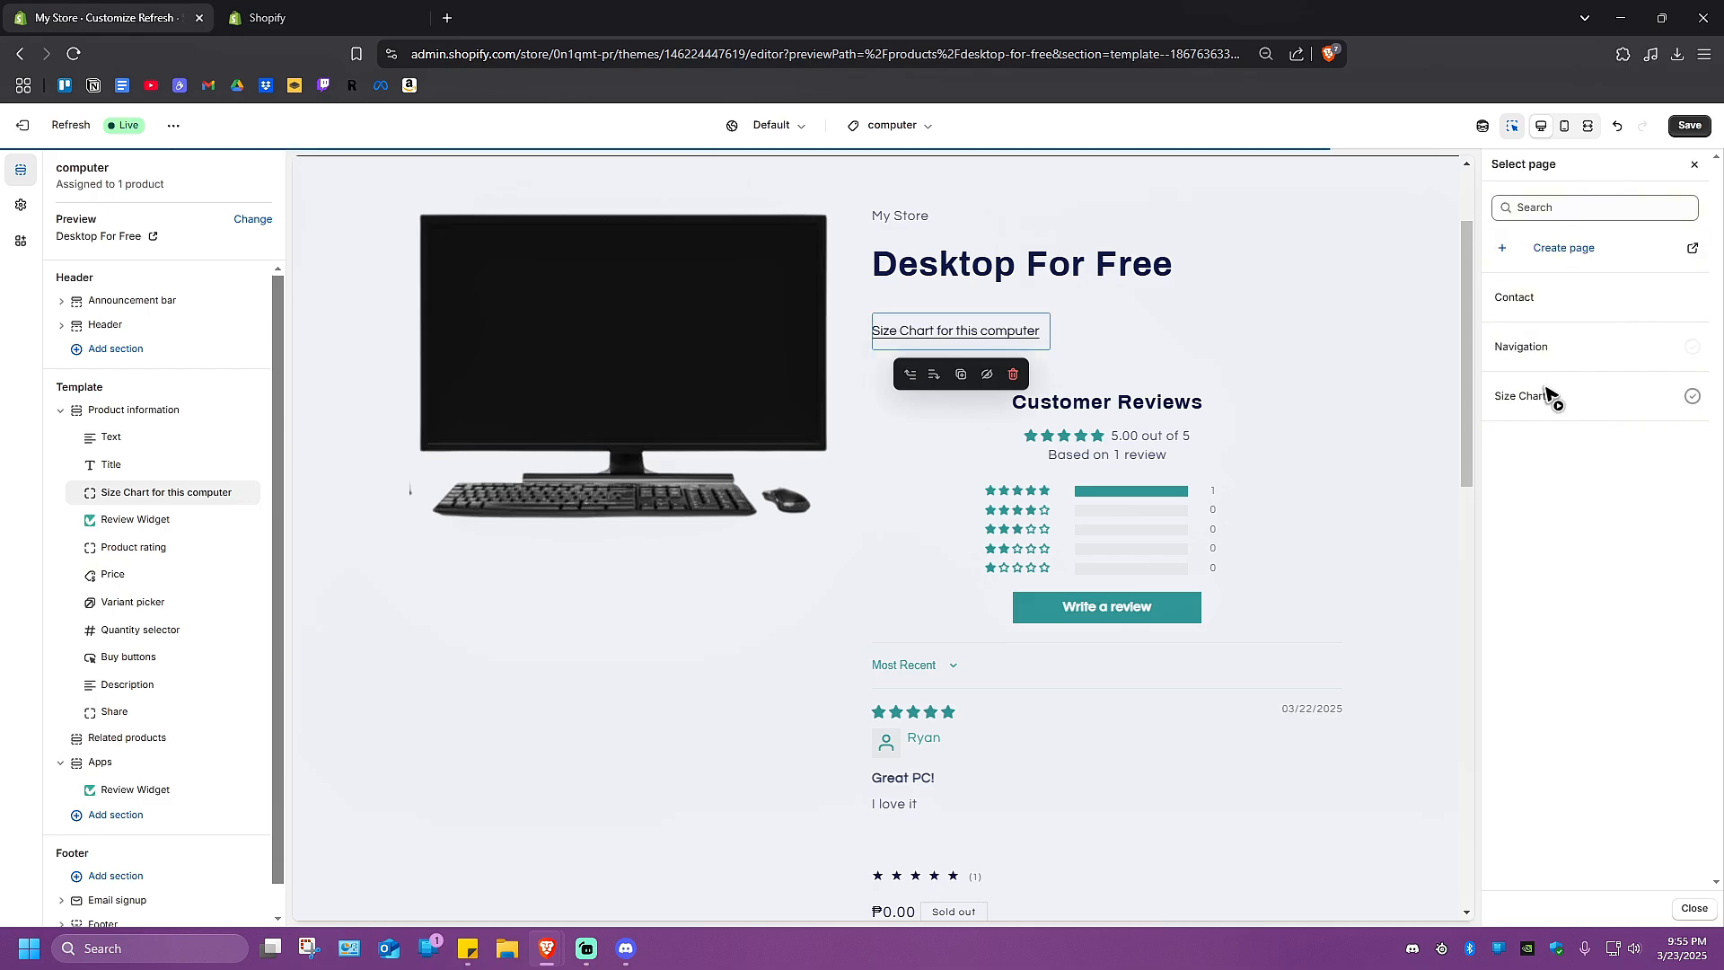
left_click(1693, 397)
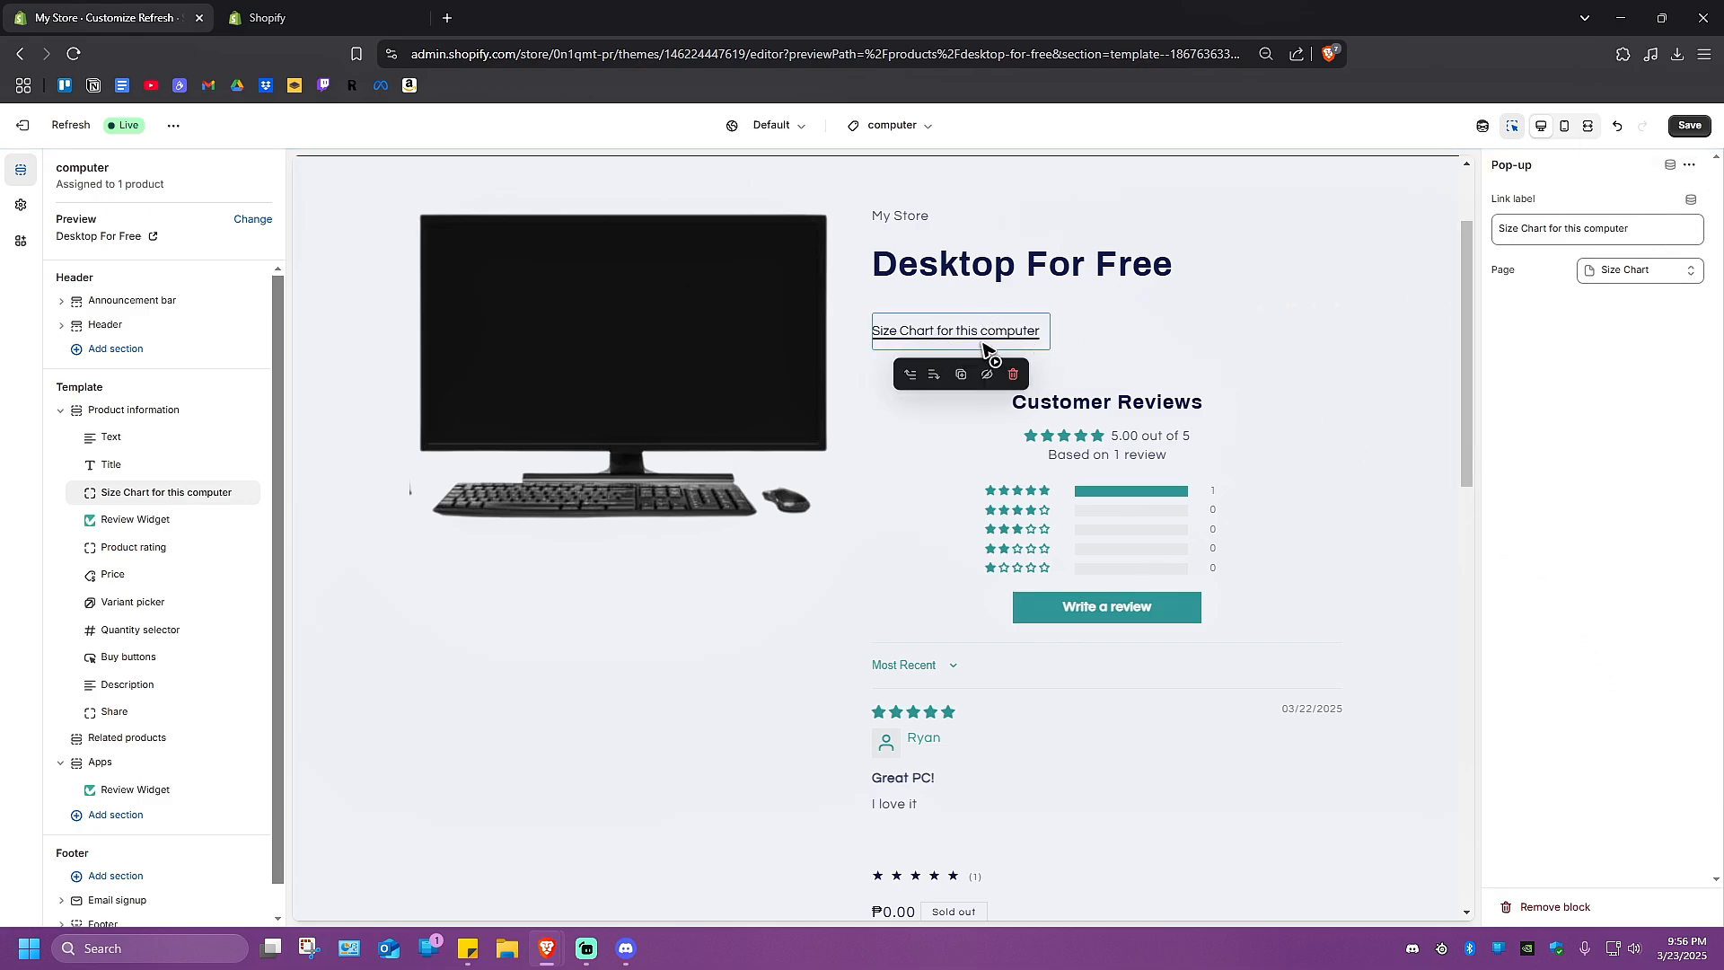
left_click(1689, 125)
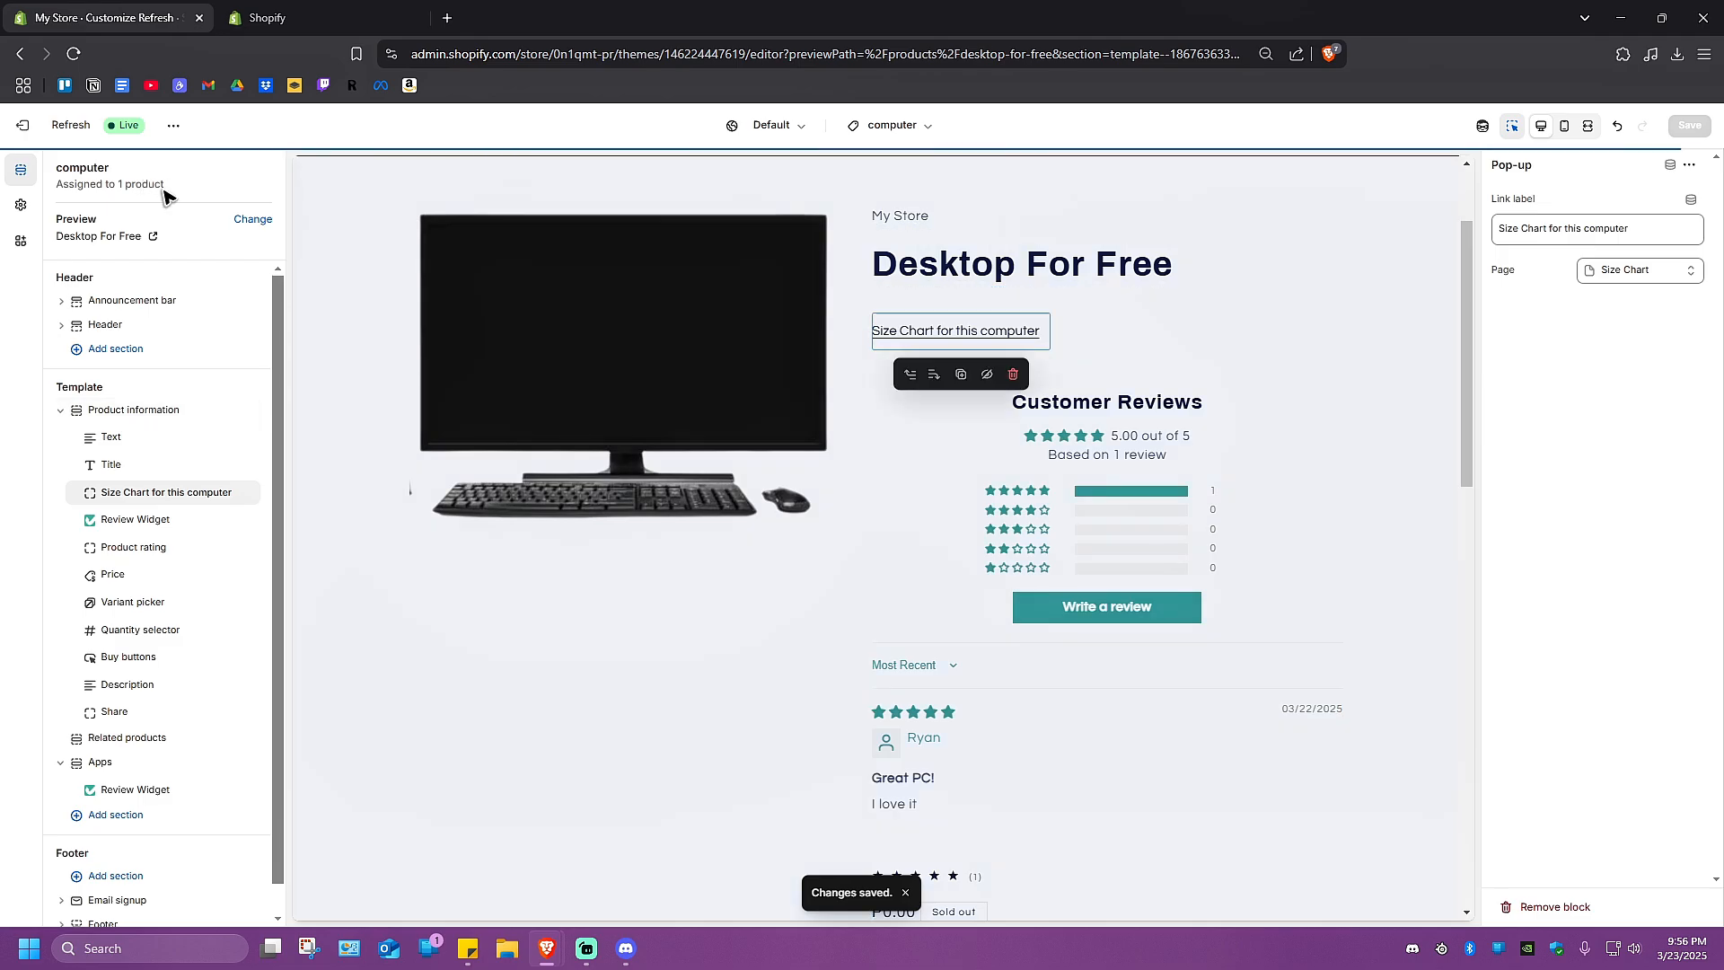
View the live online store and open the Desktop For Free product from the featured products.
left_click(300, 26)
mouse_move(81, 384)
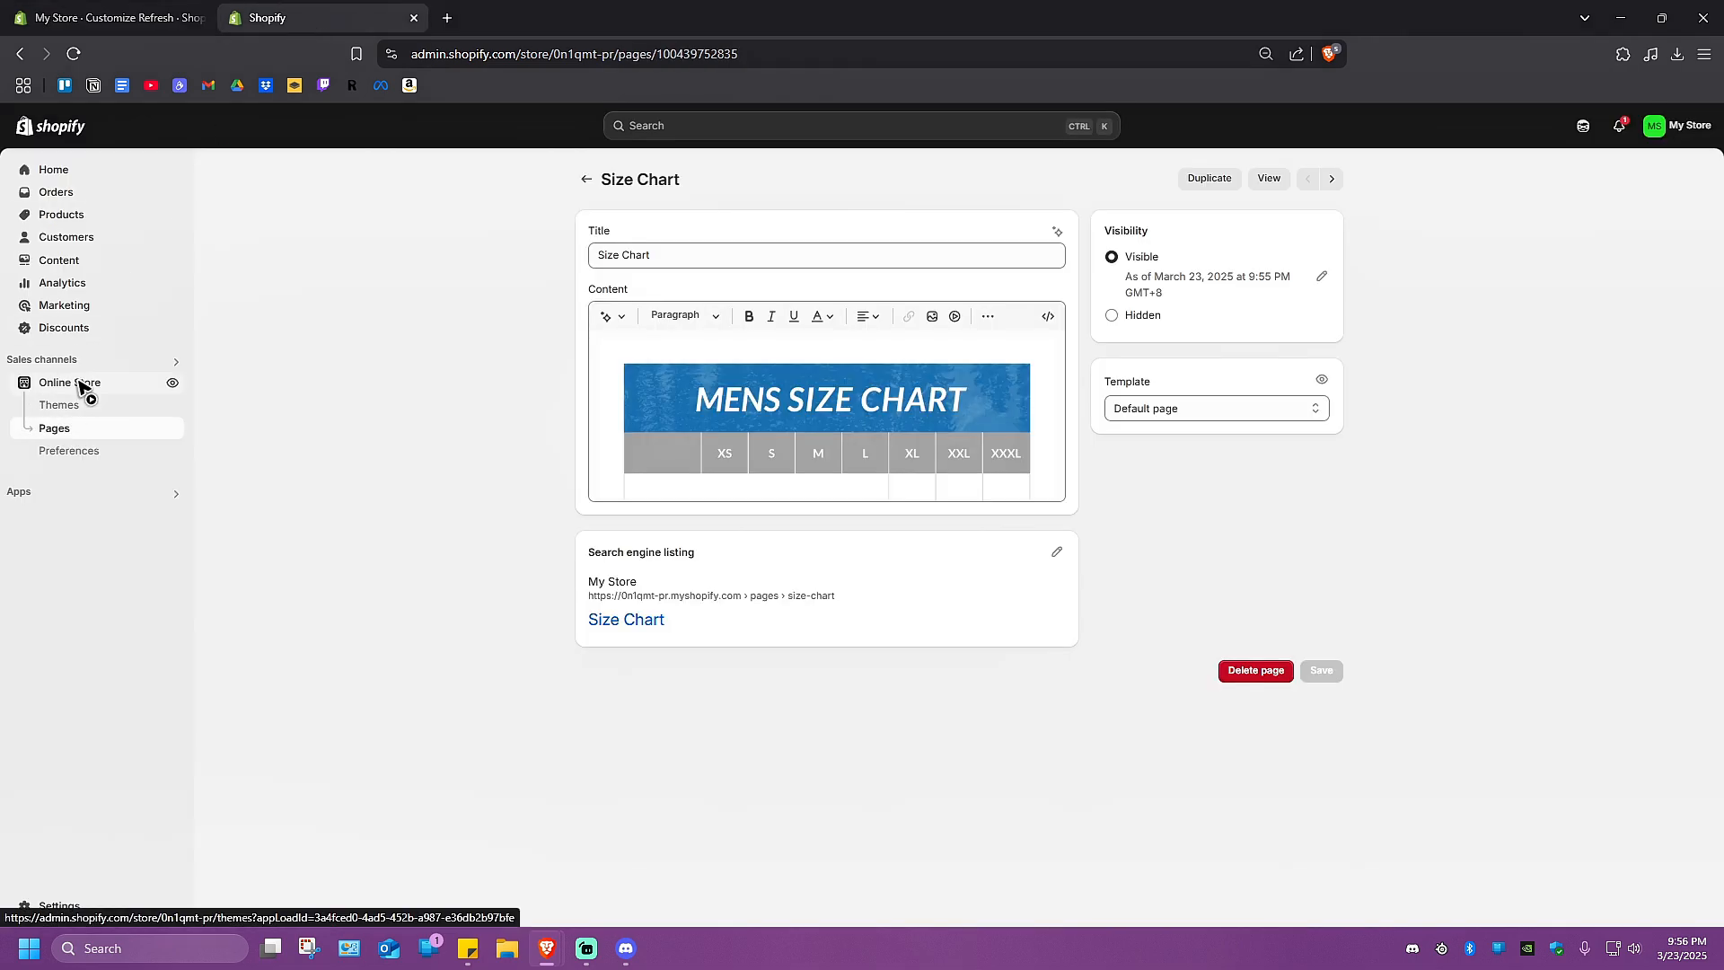
left_click(172, 383)
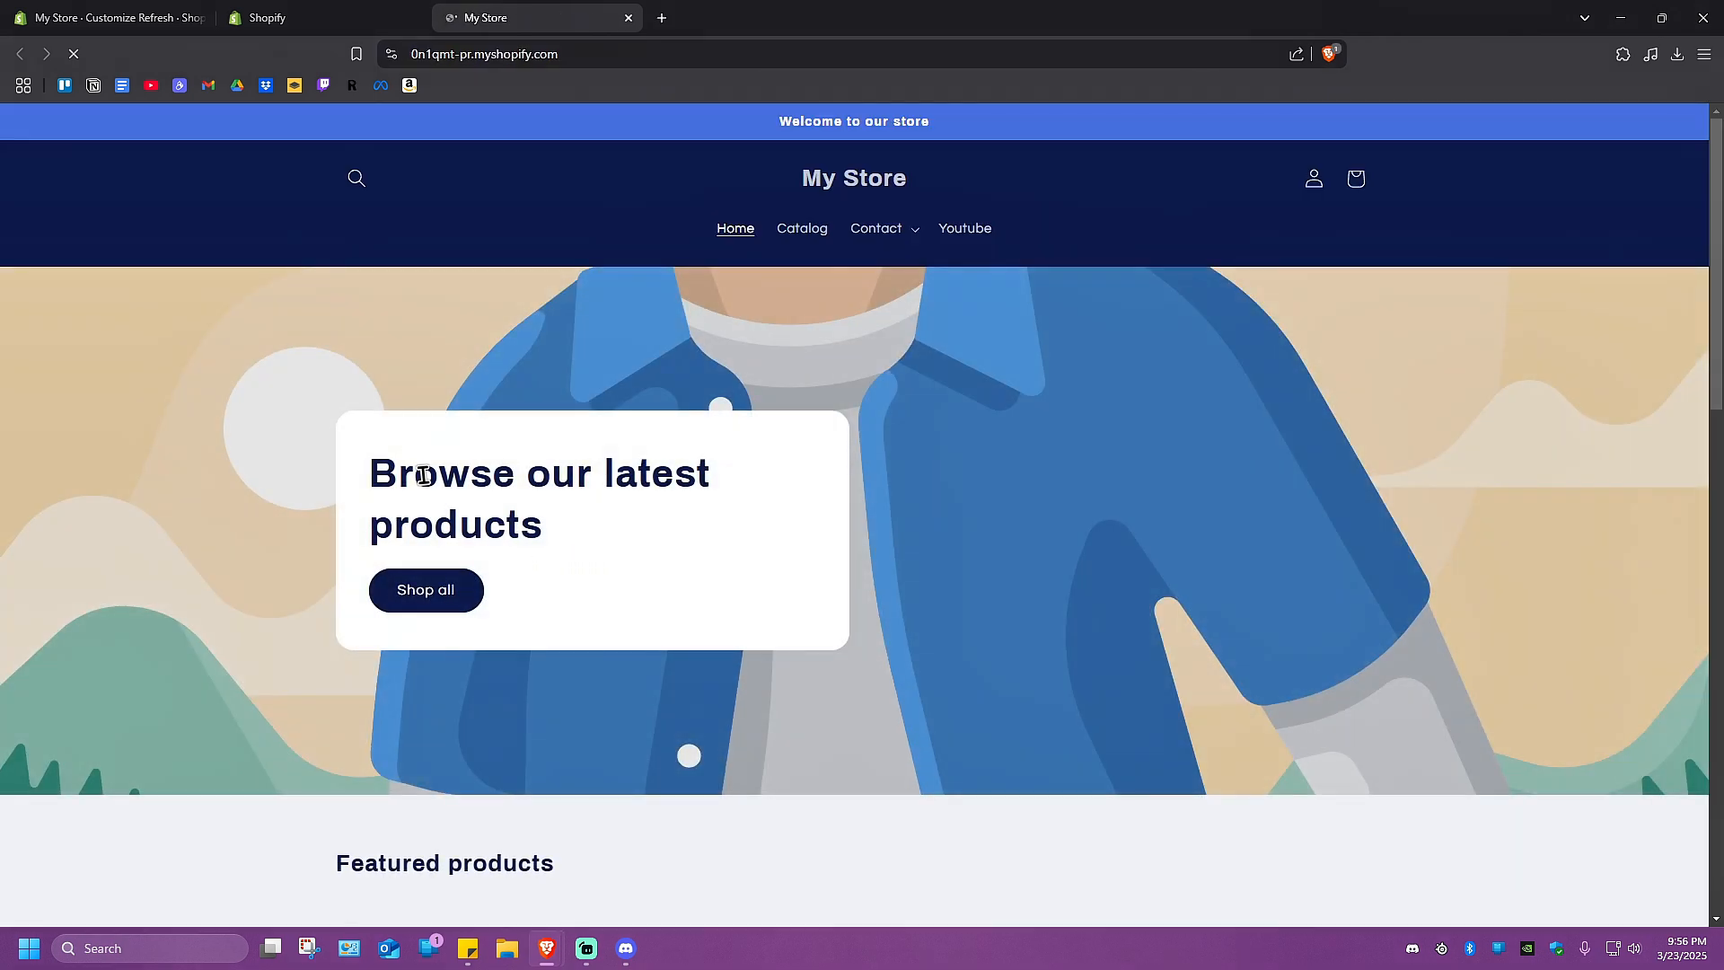
scroll(898, 467, "down", 10)
scroll(870, 488, "up", 5)
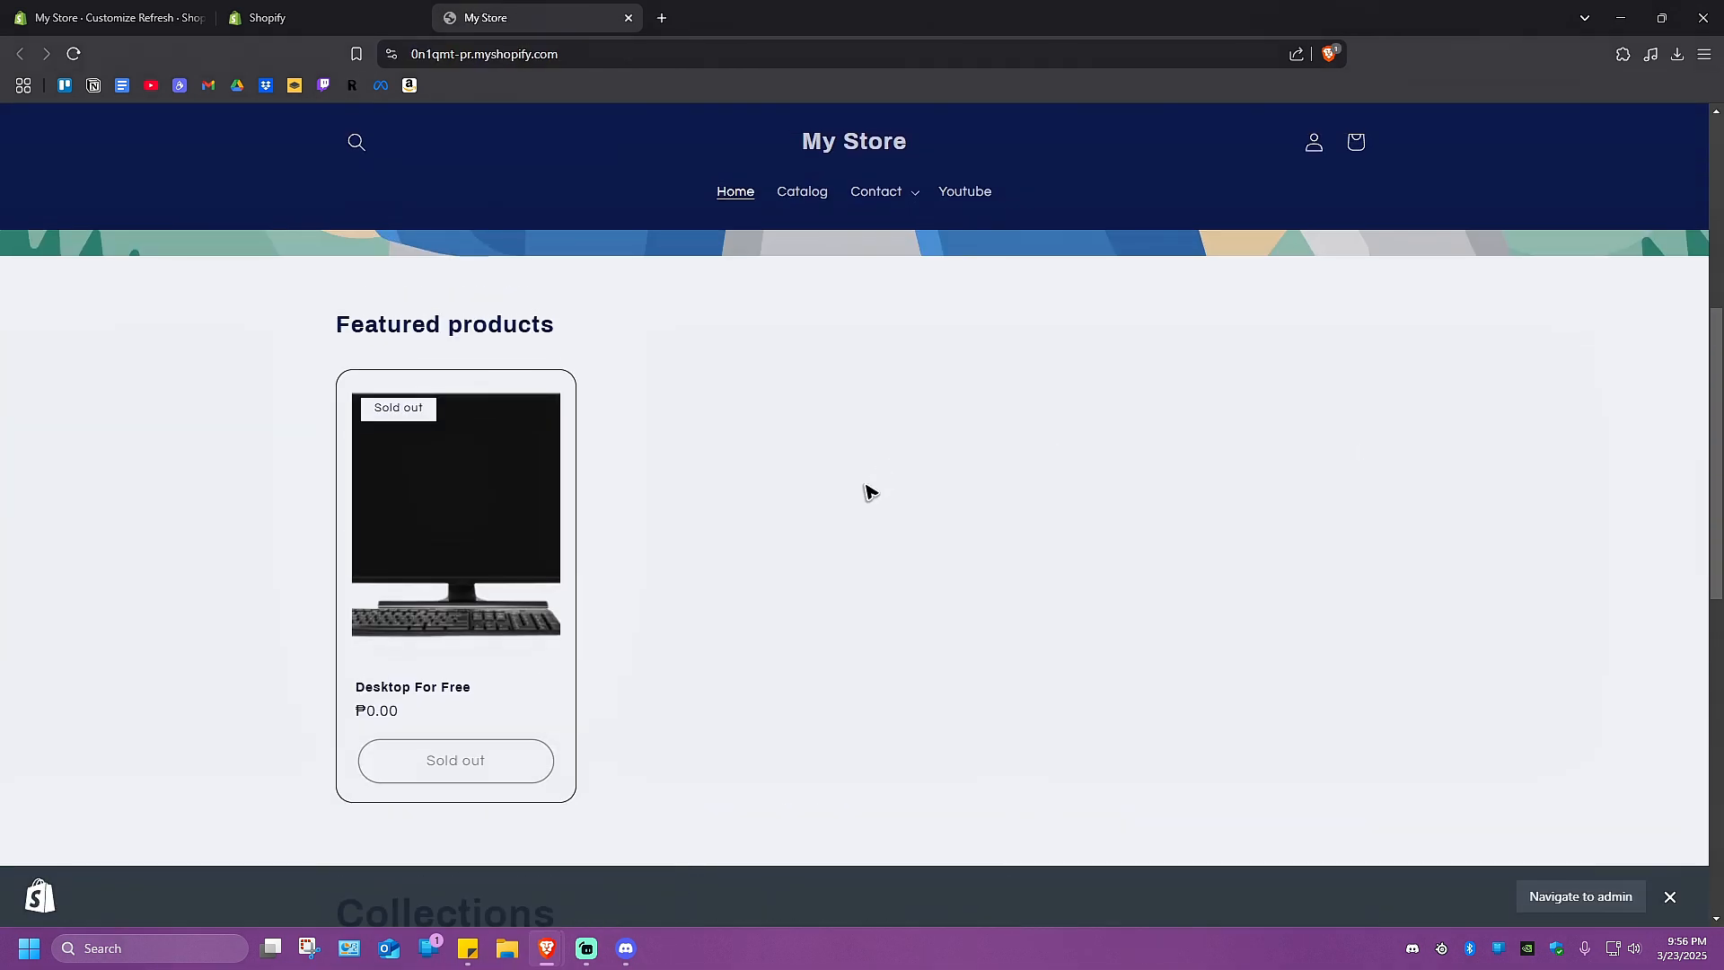
left_click(461, 523)
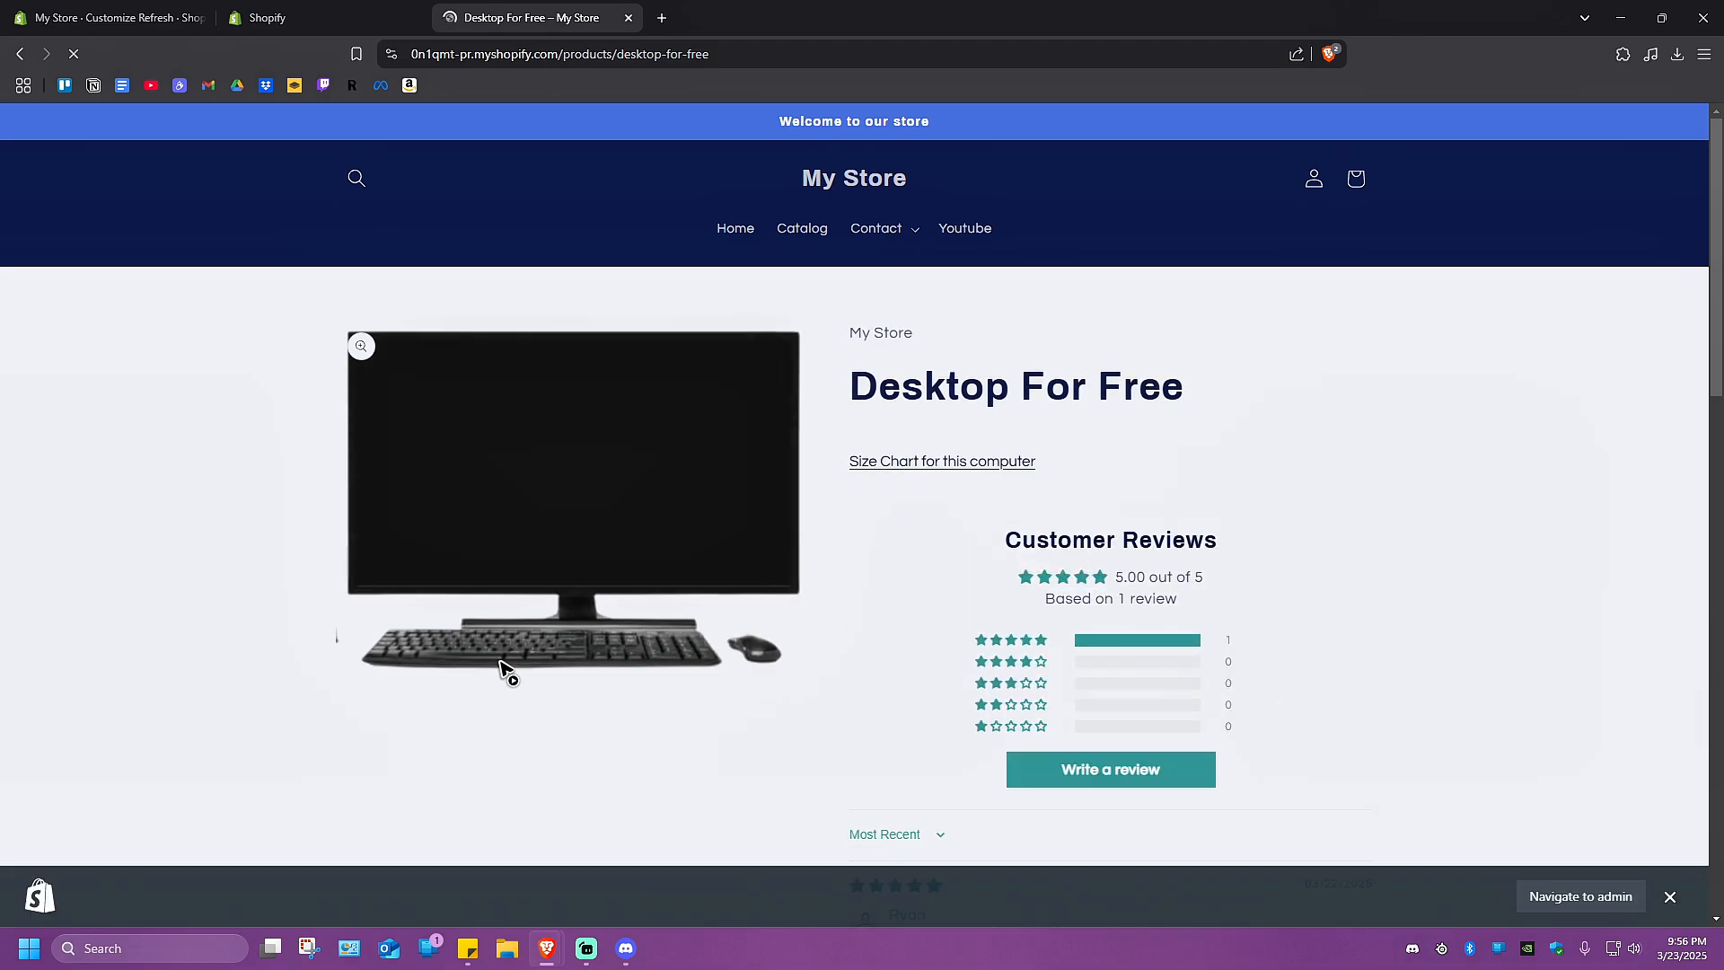
Open the product's size chart pop-up and examine the chart image and the size table beneath it.
left_click(954, 481)
scroll(680, 530, "down", 6)
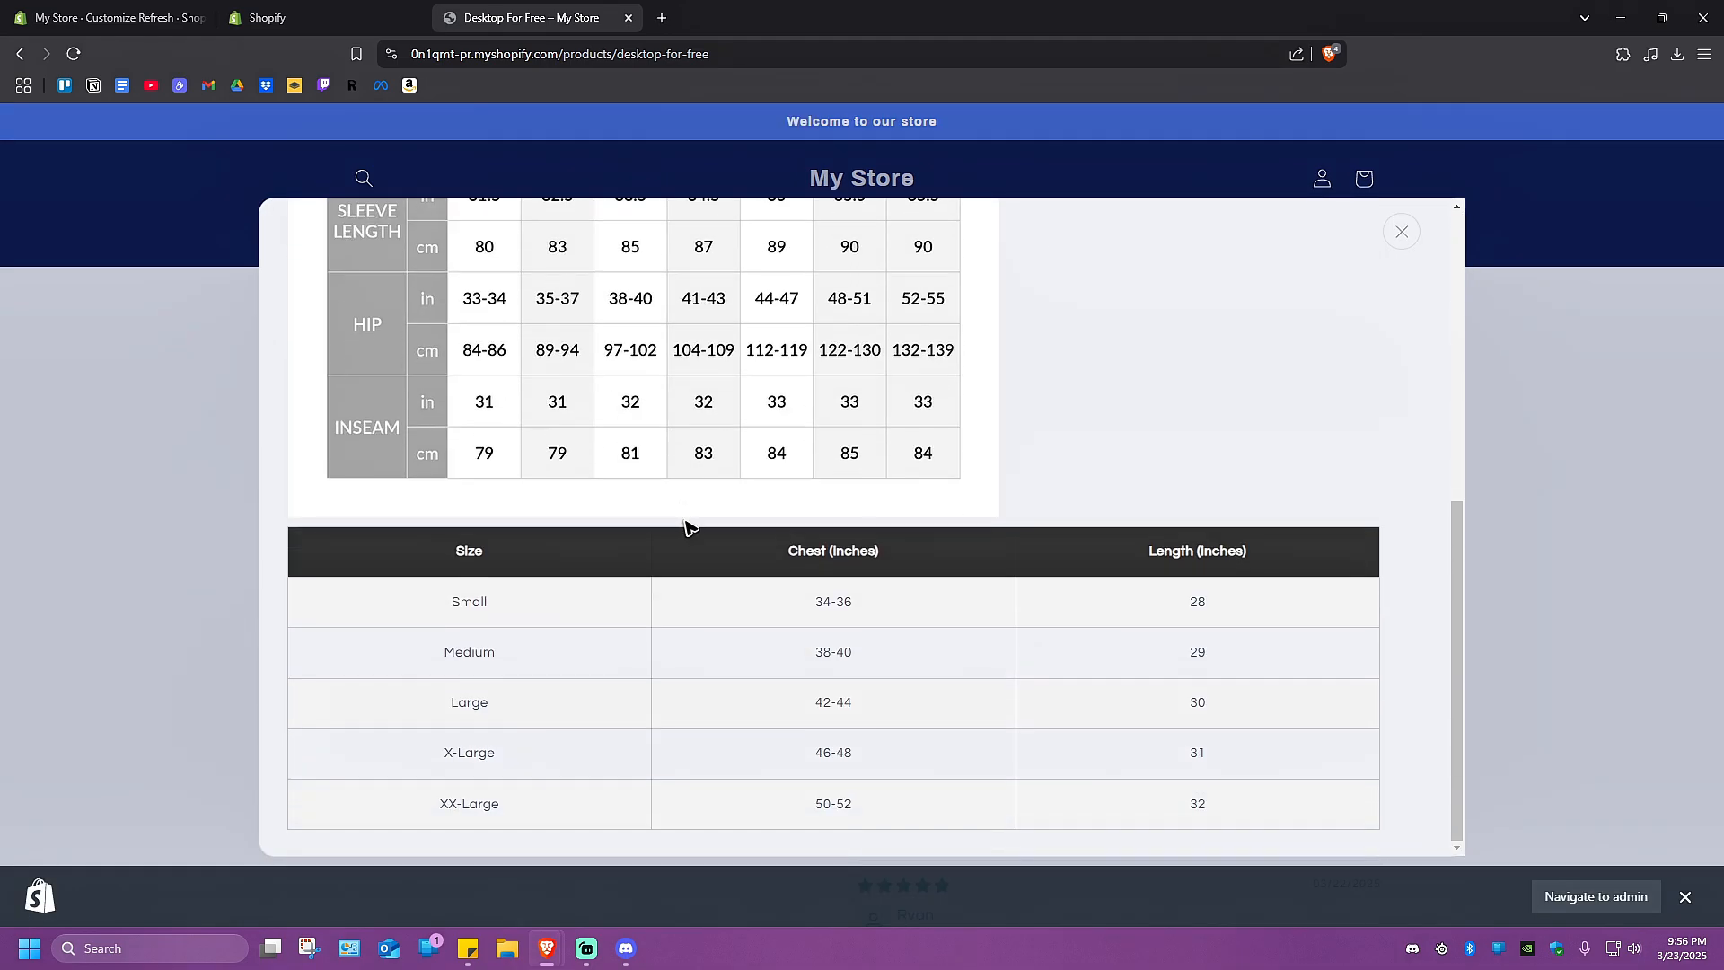
scroll(680, 530, "up", 6)
scroll(619, 492, "down", 6)
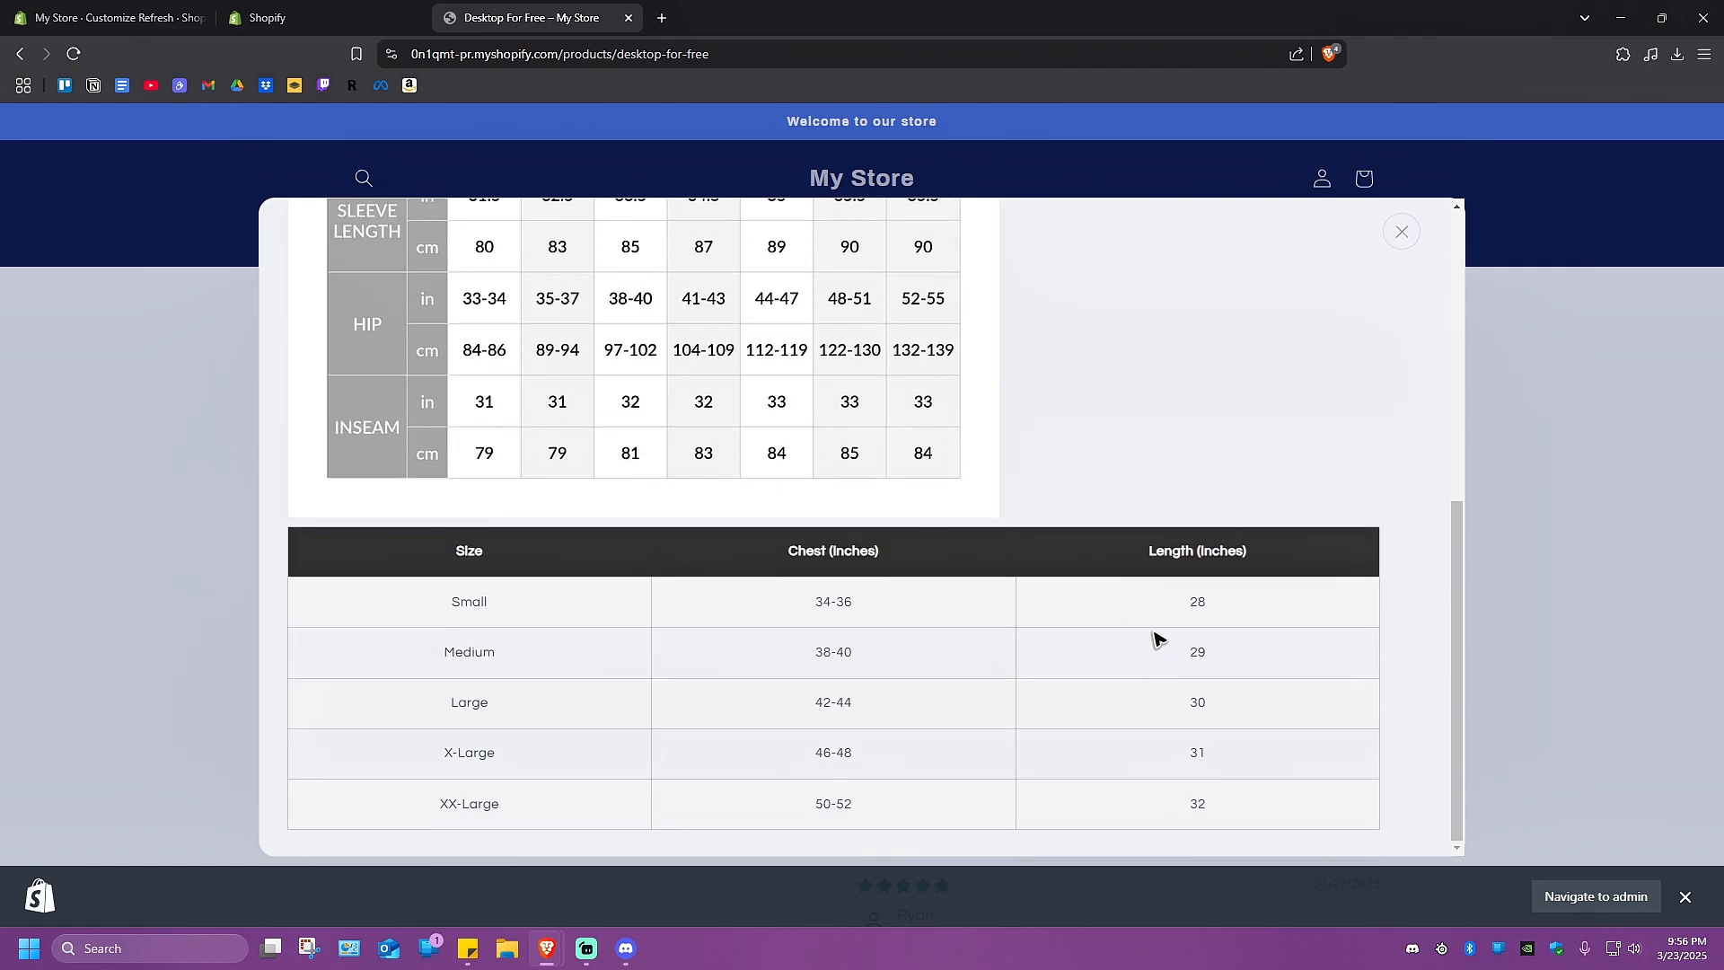